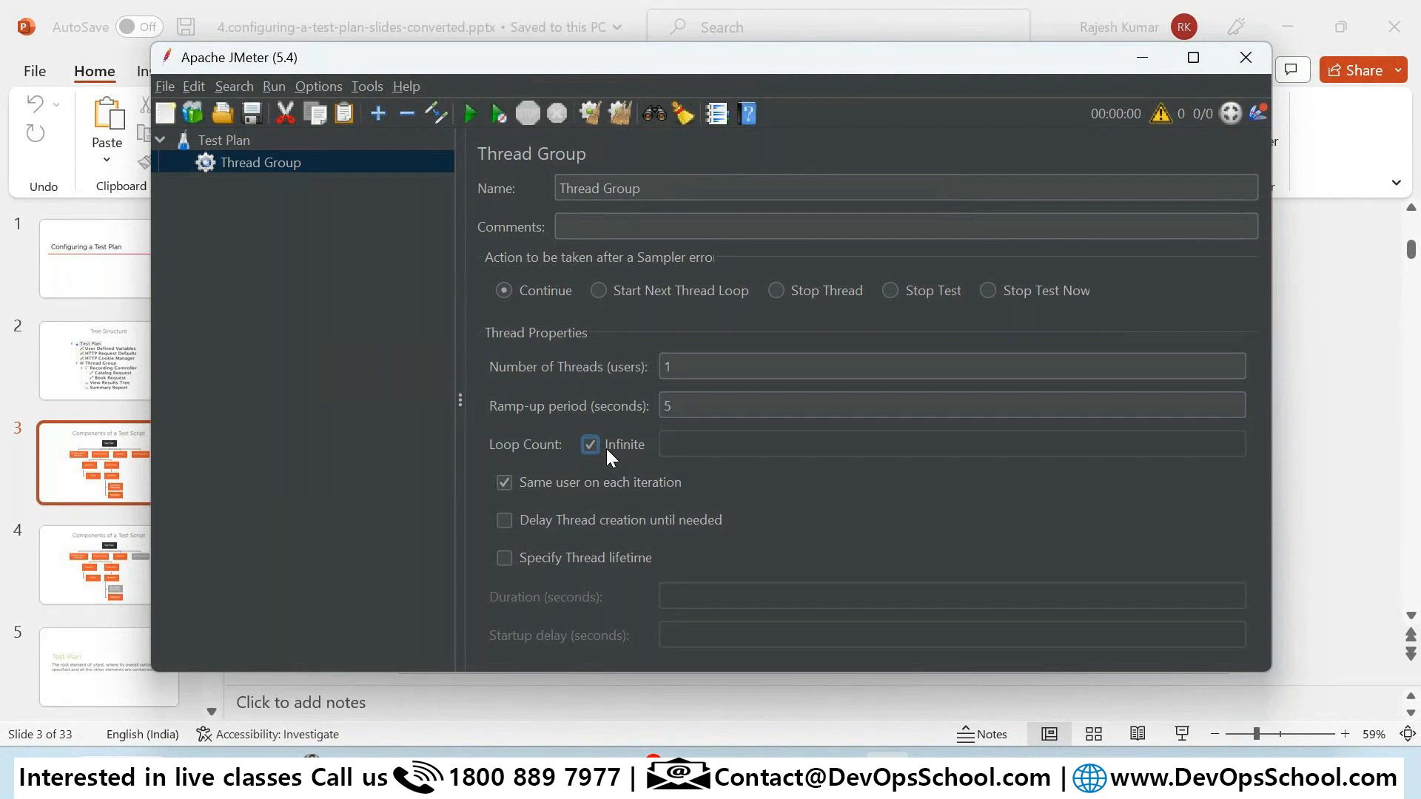
Step: Switch to PowerPoint, review the Components of a Test Script slide full screen, and return to JMeter
{"action": "key", "text": "alt+Tab"}
{"action": "left_click", "coordinate": [1181, 734]}
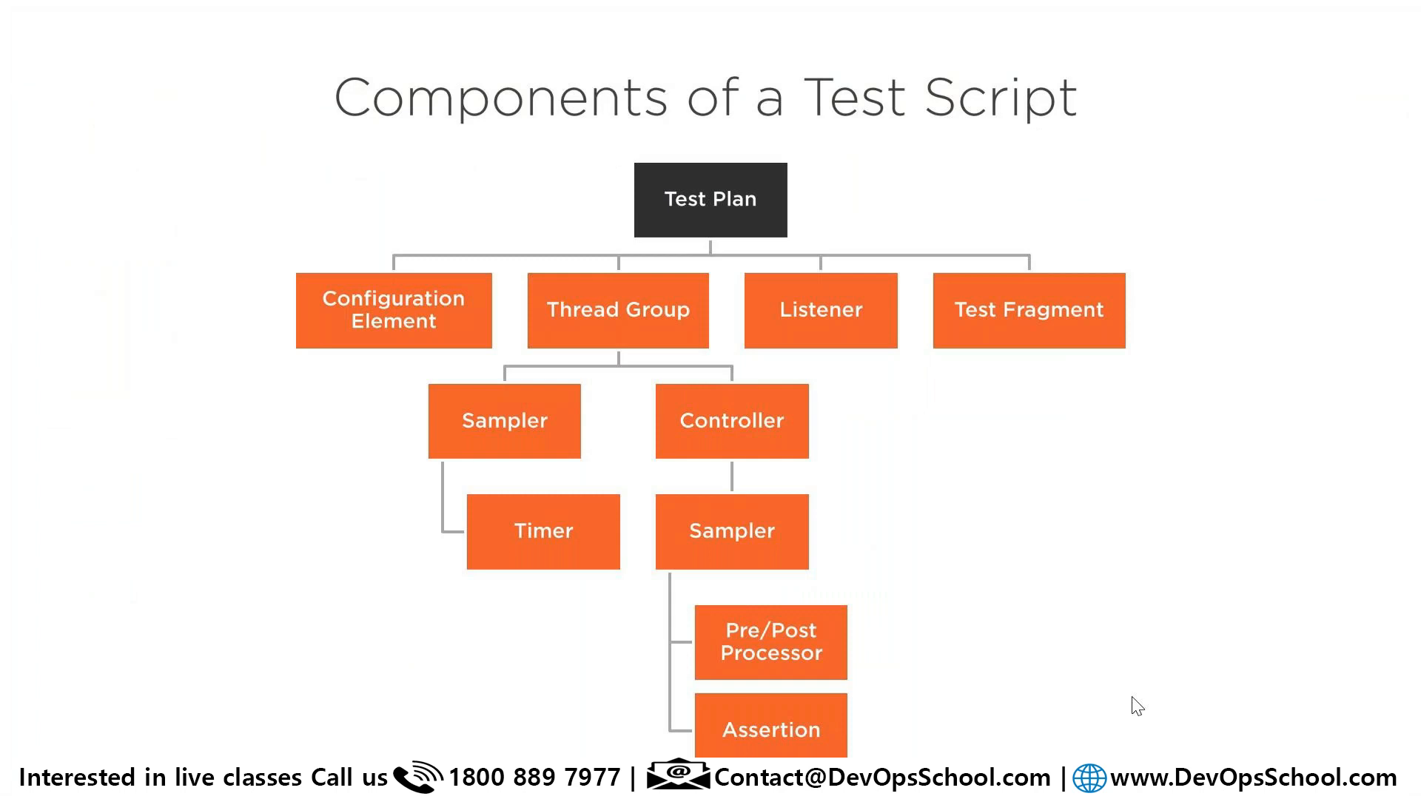
{"action": "key", "text": "Escape"}
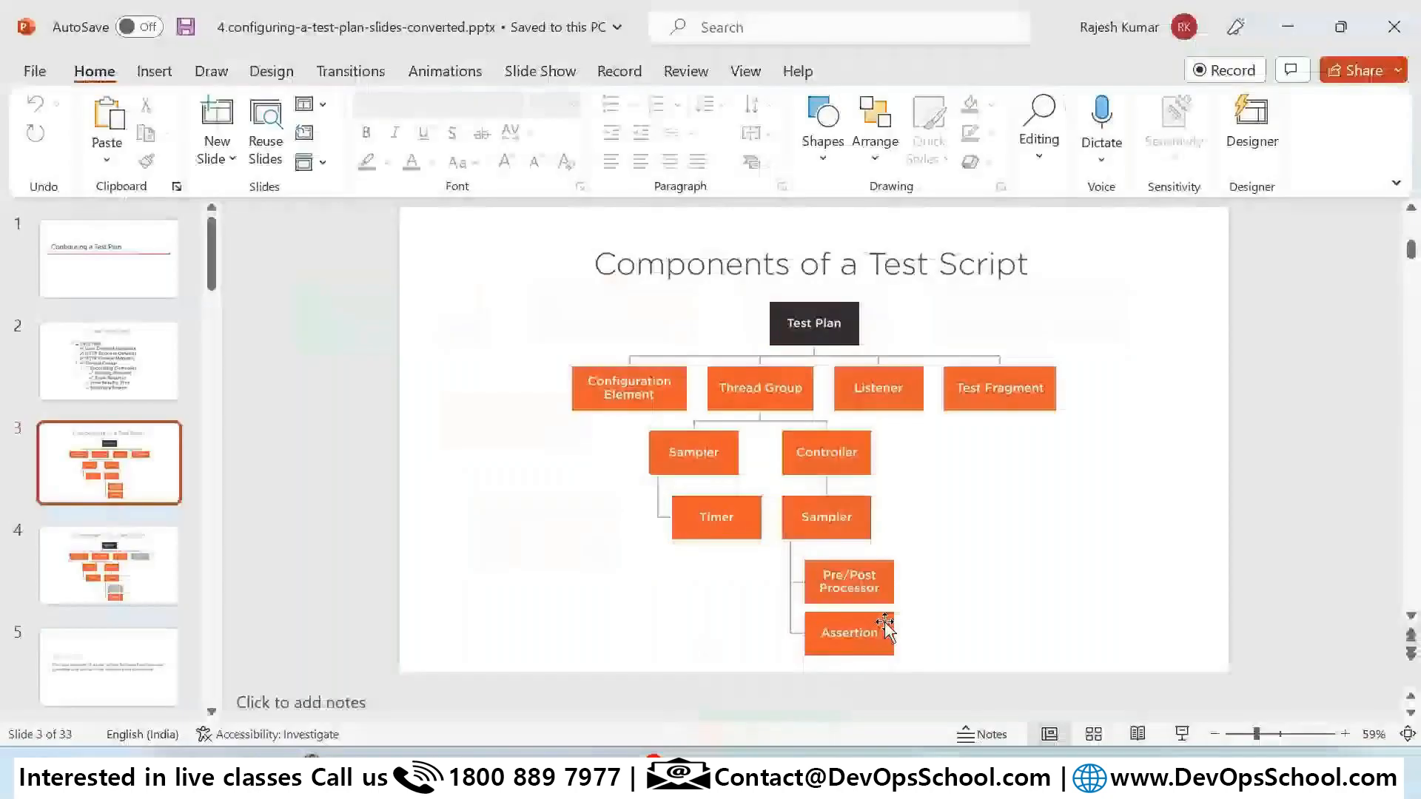
{"action": "key", "text": "alt+Tab"}
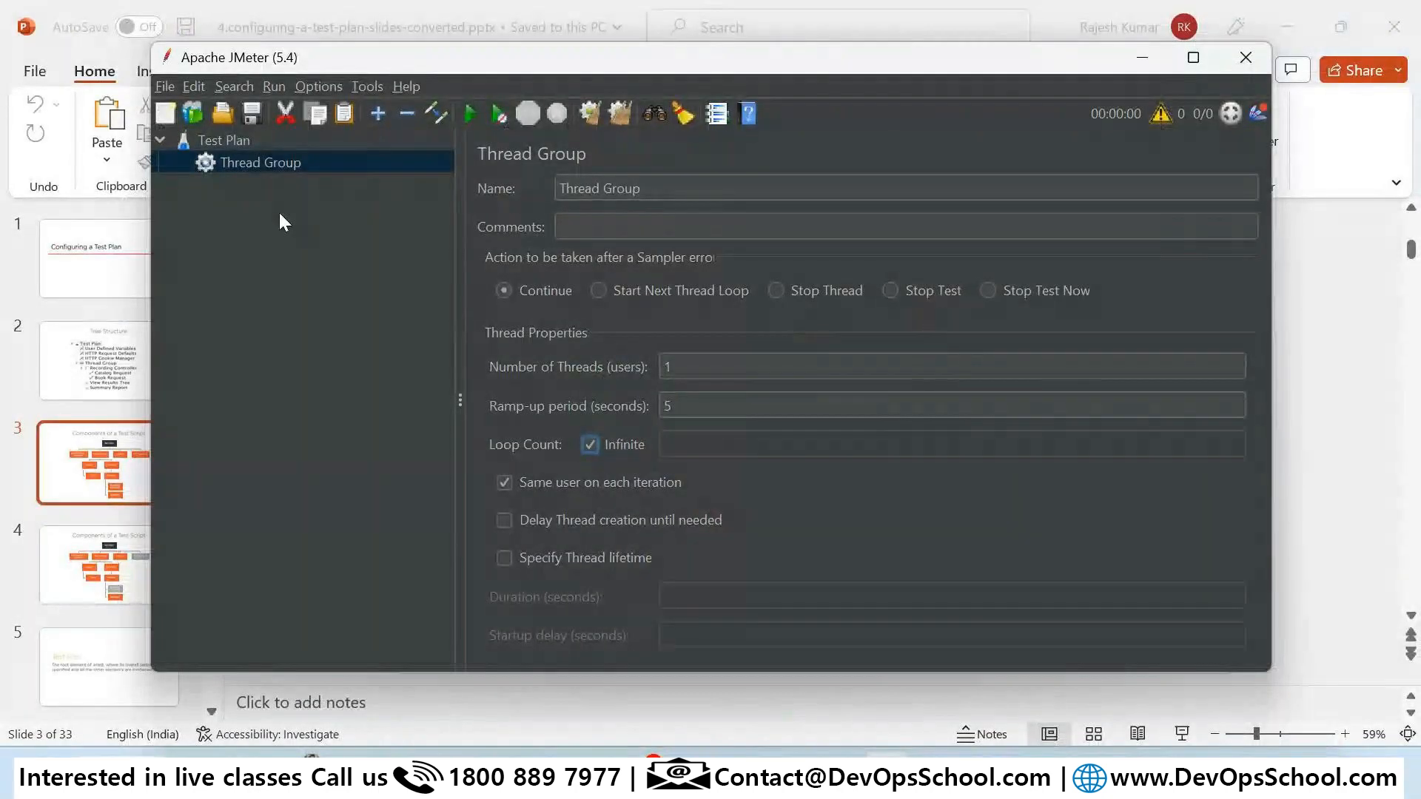
Step: Add an HTTP Request sampler to the Thread Group
{"action": "right_click", "coordinate": [260, 160]}
{"action": "mouse_move", "coordinate": [490, 172]}
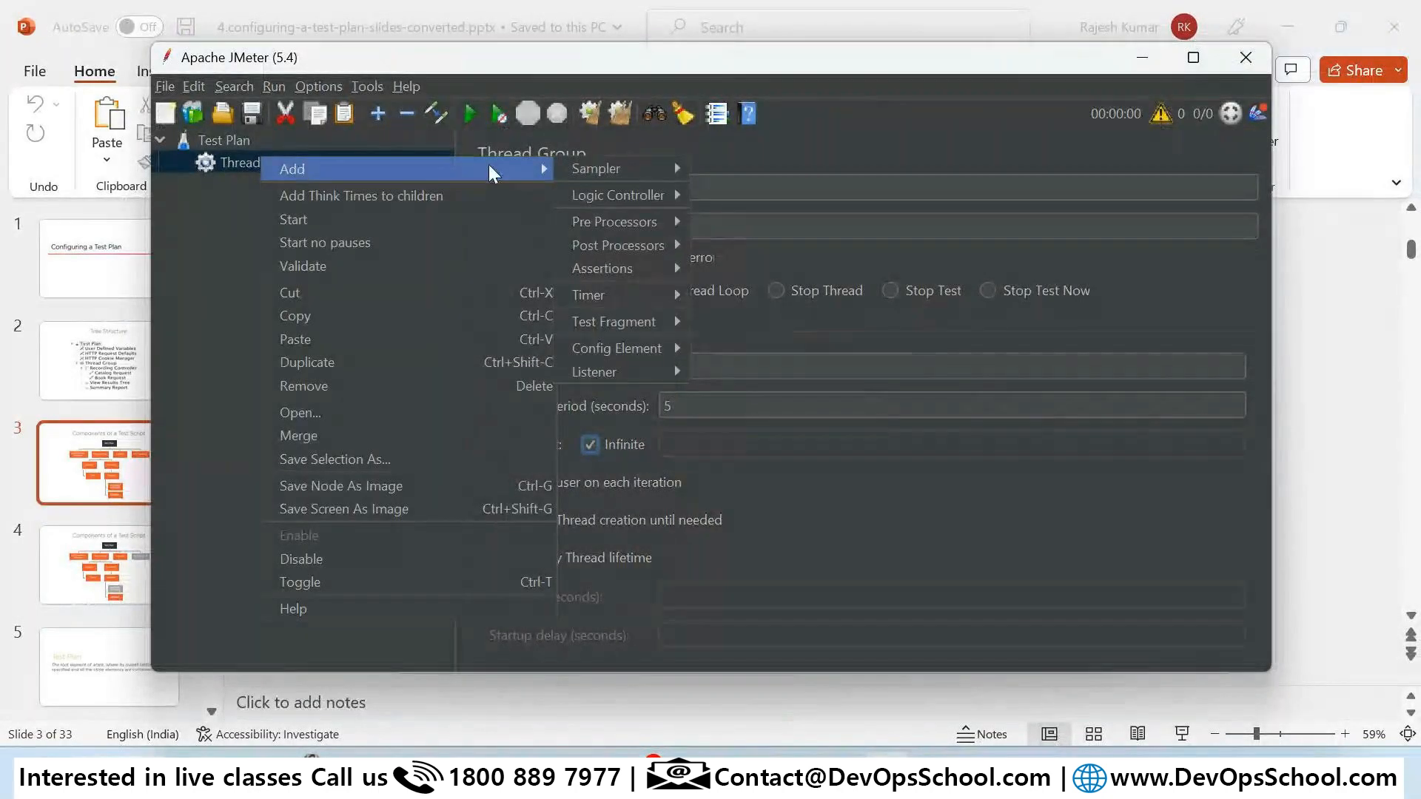
{"action": "mouse_move", "coordinate": [603, 169]}
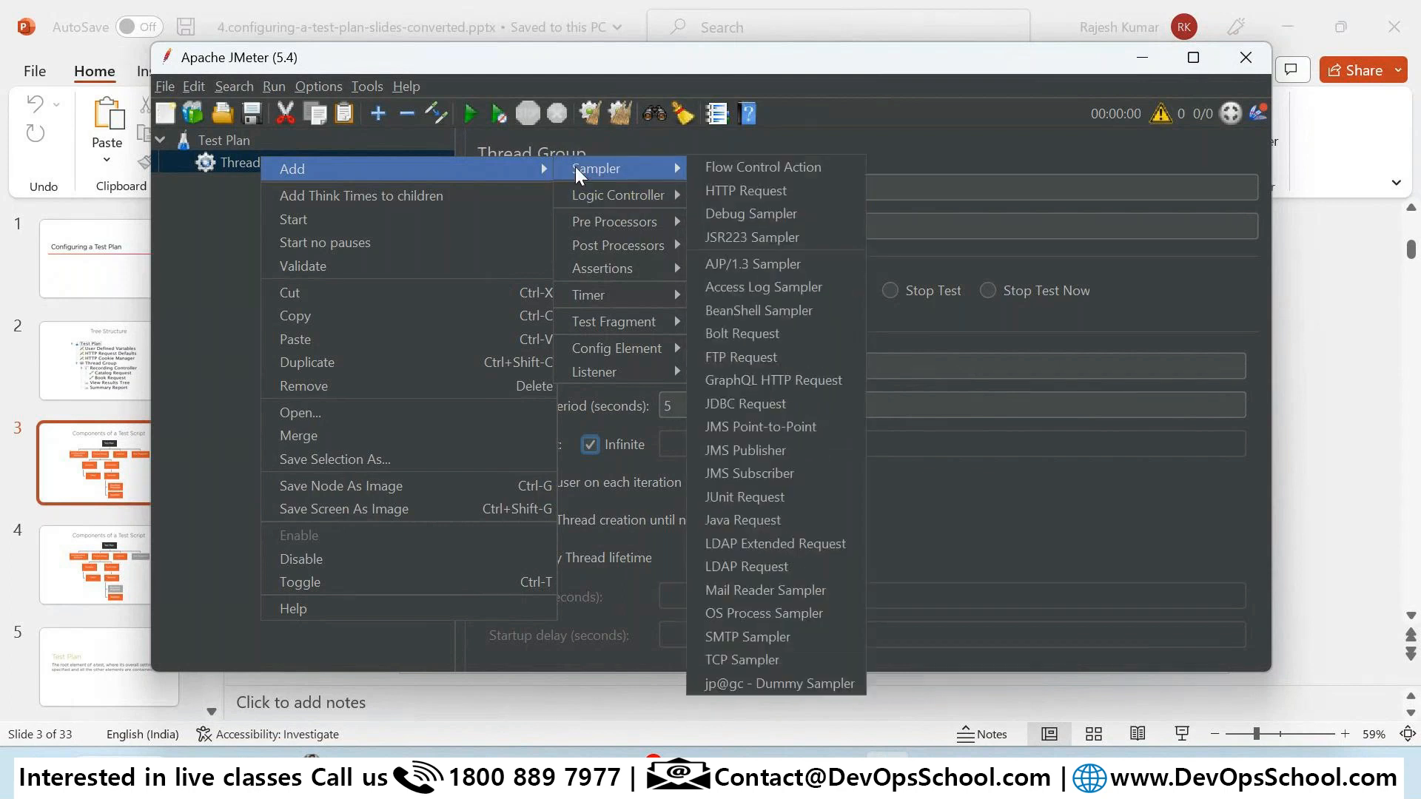
{"action": "left_click", "coordinate": [753, 193]}
{"action": "left_click", "coordinate": [809, 336]}
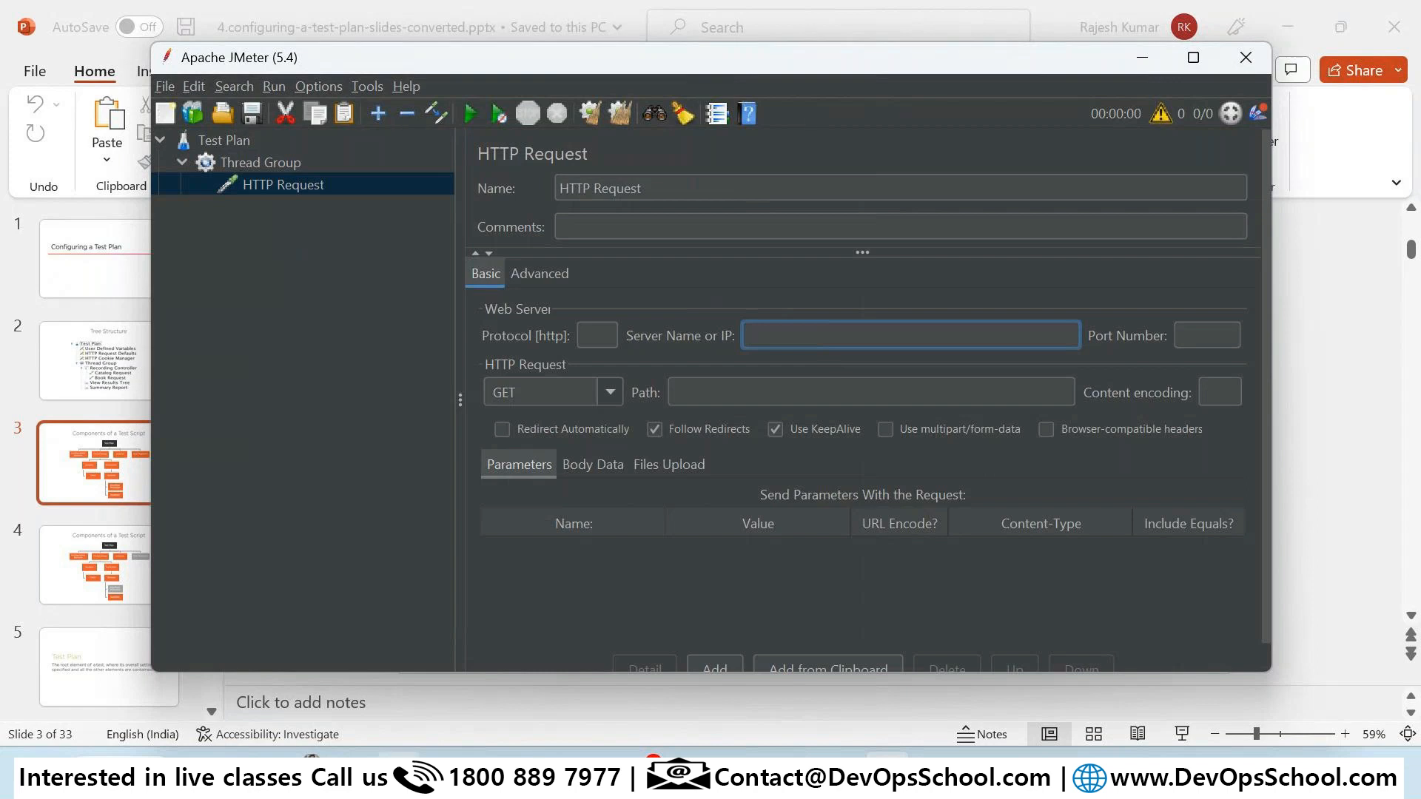
Step: Switch to the browser and open the home page of the trainer's personal website
{"action": "key", "text": "alt+Tab"}
{"action": "left_click", "coordinate": [1147, 20]}
{"action": "type", "text": "raj"}
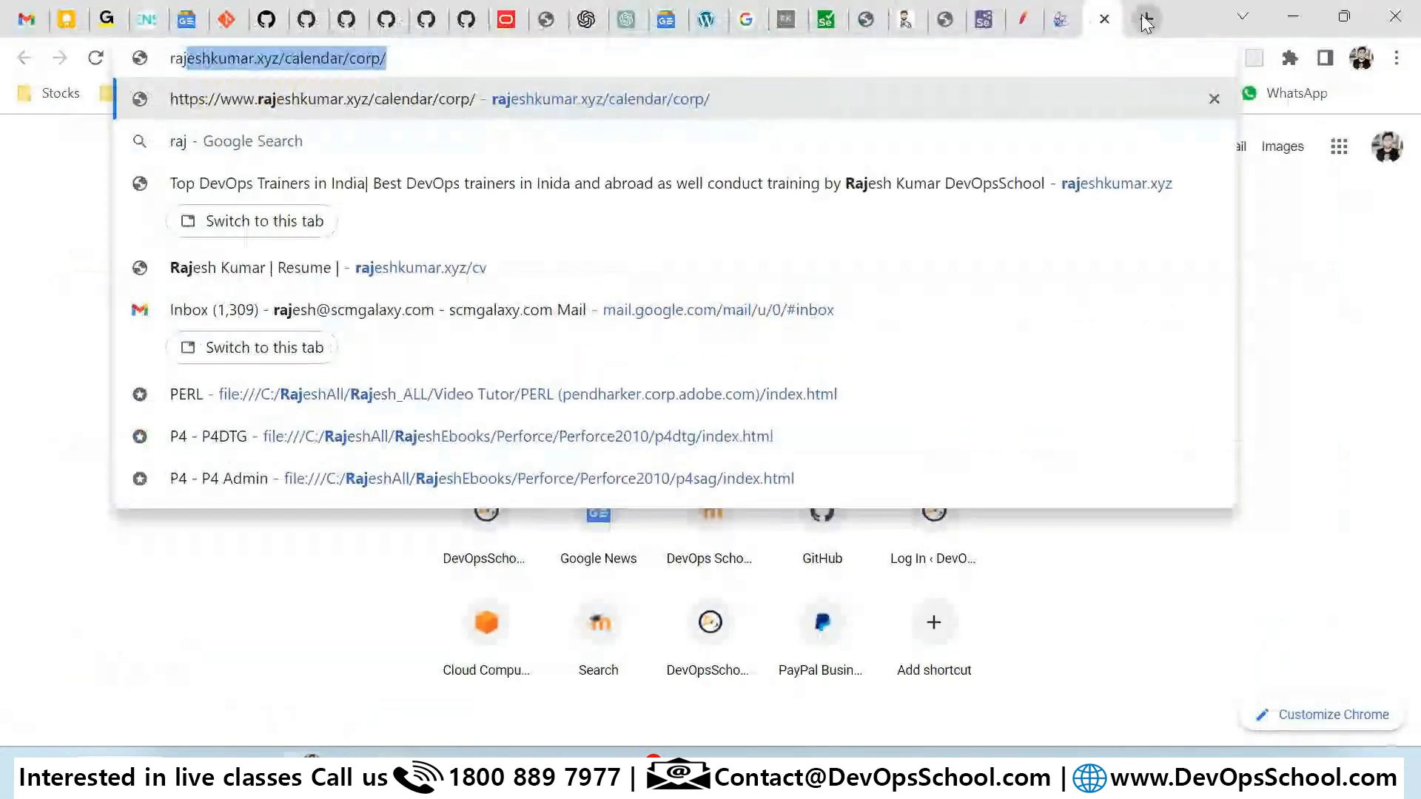
{"action": "key", "text": "ctrl+a"}
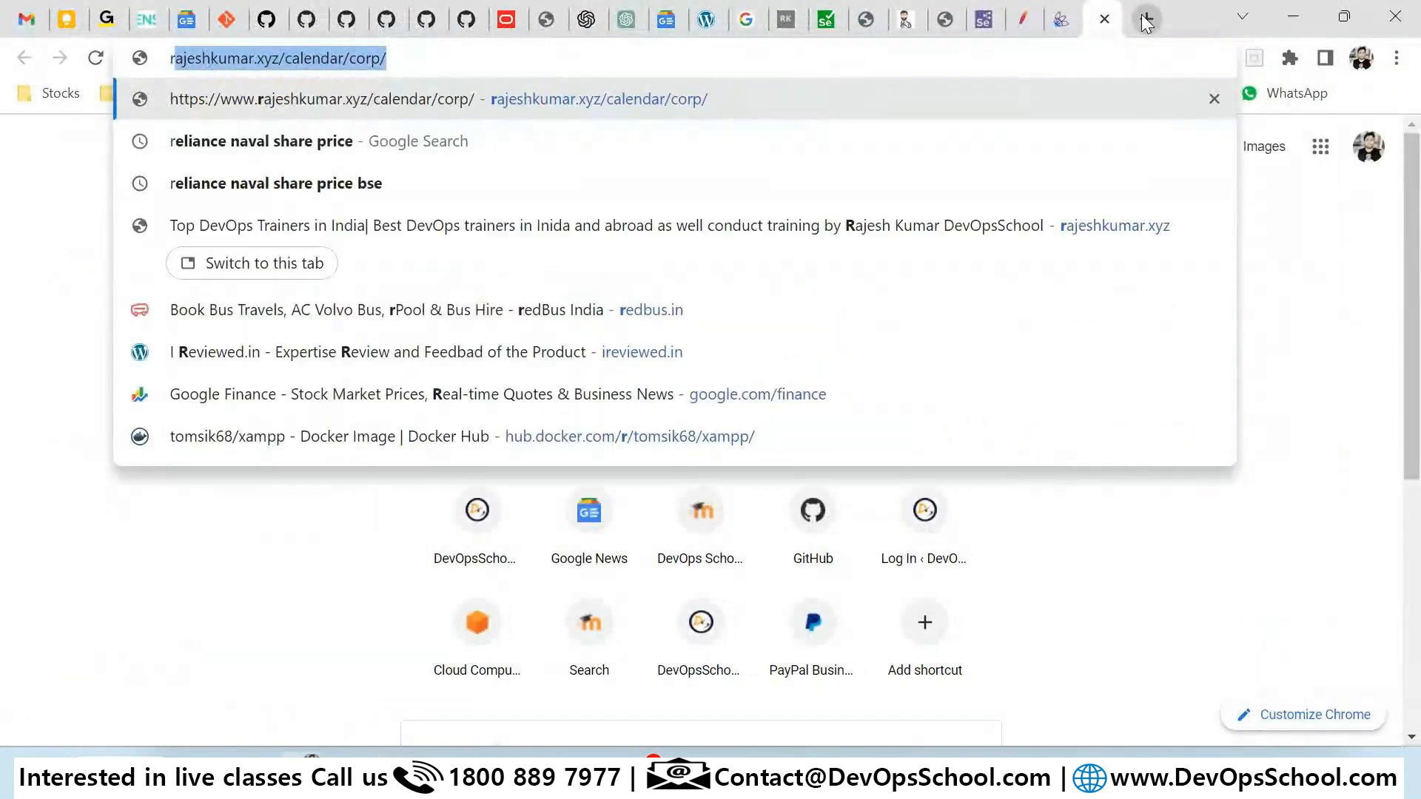
{"action": "type", "text": "rah"}
{"action": "key", "text": "BackSpace"}
{"action": "key", "text": "BackSpace"}
{"action": "key", "text": "BackSpace"}
{"action": "type", "text": "raj"}
{"action": "key", "text": "End"}
{"action": "key", "text": "BackSpace"}
{"action": "key", "text": "BackSpace"}
{"action": "key", "text": "BackSpace"}
{"action": "key", "text": "BackSpace"}
{"action": "key", "text": "BackSpace"}
{"action": "key", "text": "BackSpace"}
{"action": "key", "text": "BackSpace"}
{"action": "key", "text": "BackSpace"}
{"action": "key", "text": "BackSpace"}
{"action": "key", "text": "BackSpace"}
{"action": "key", "text": "BackSpace"}
{"action": "key", "text": "BackSpace"}
{"action": "key", "text": "BackSpace"}
{"action": "key", "text": "BackSpace"}
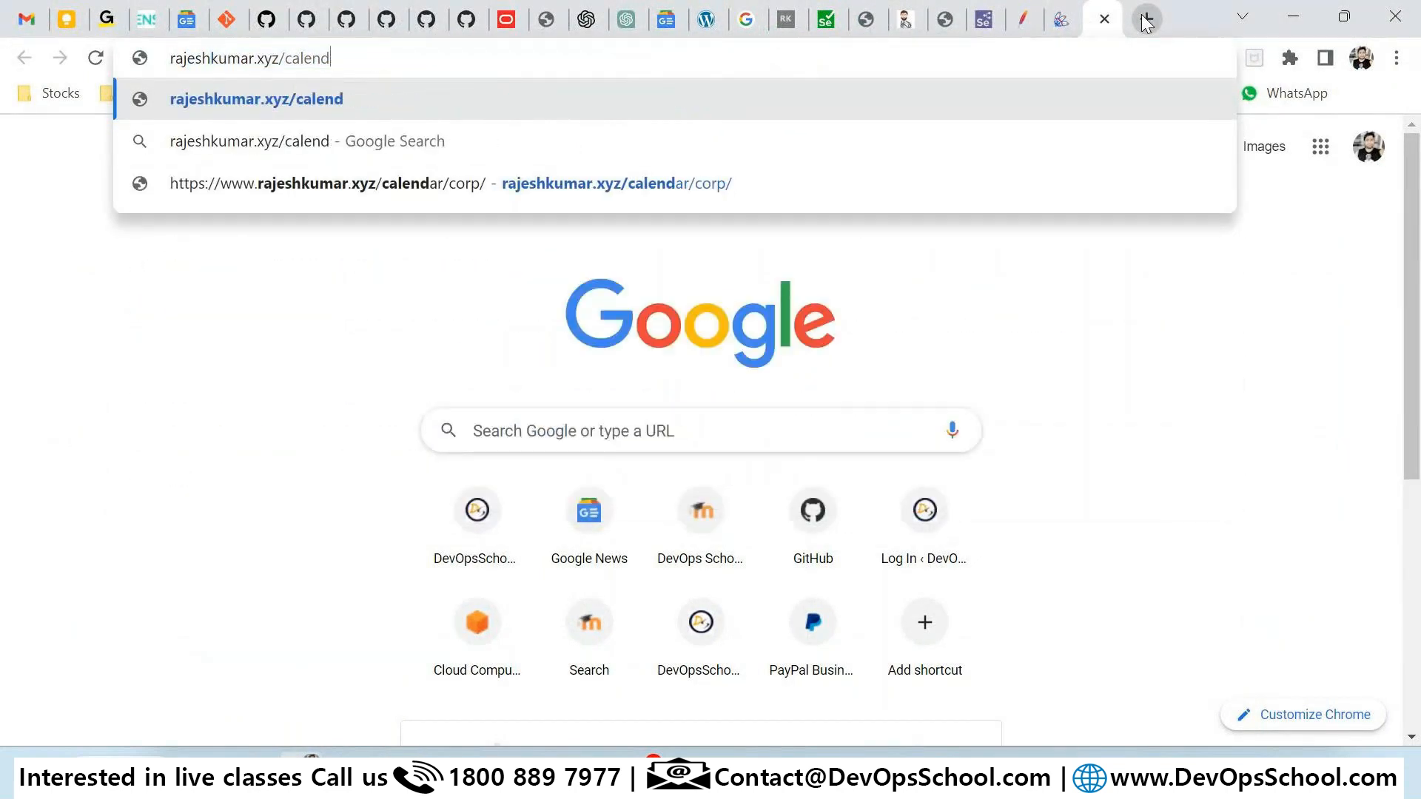
{"action": "key", "text": "Return"}
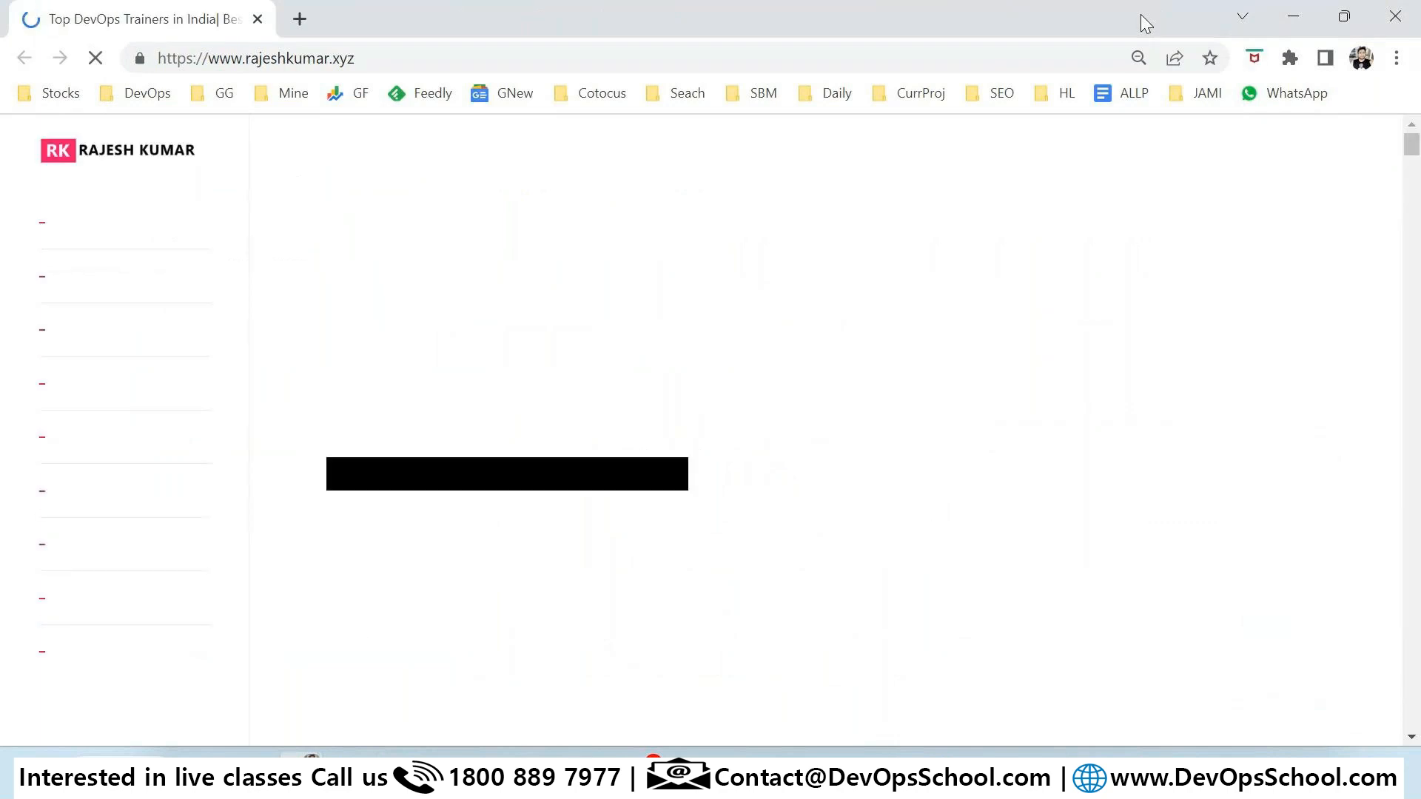
Step: Copy the website's full address from the browser and paste it into a new Notepad document
{"action": "left_click", "coordinate": [322, 59]}
{"action": "key", "text": "ctrl+c"}
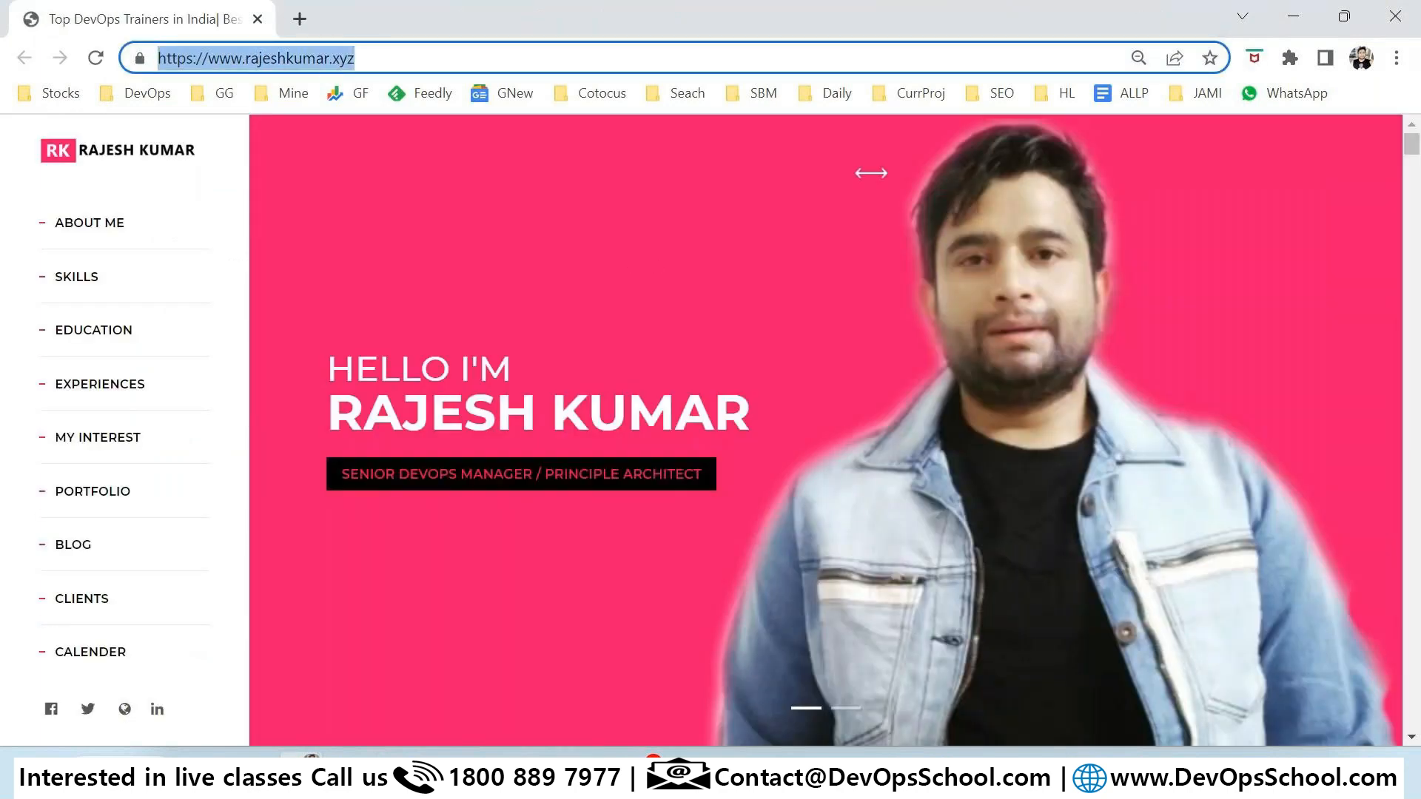
{"action": "key", "text": "alt+Tab"}
{"action": "key", "text": "super+r"}
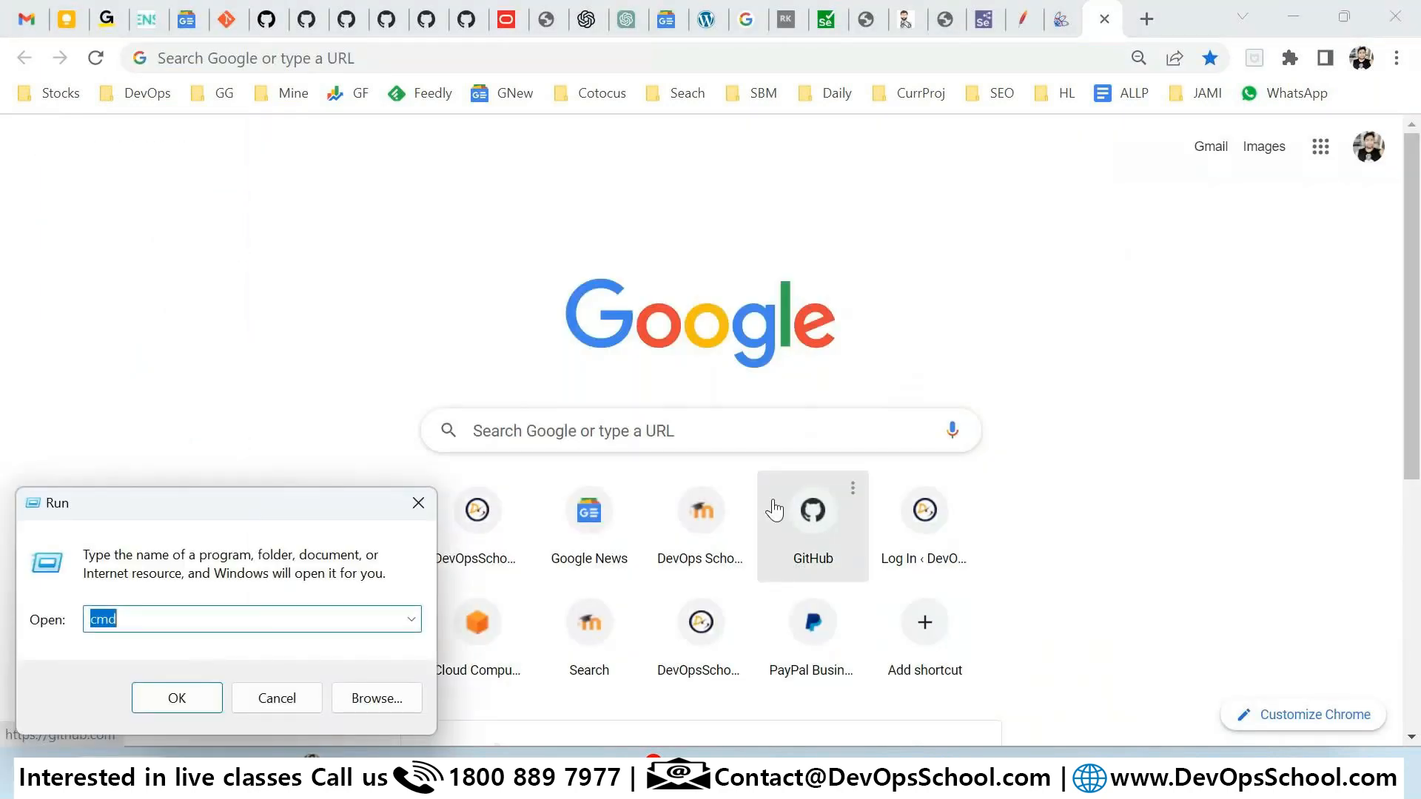
{"action": "type", "text": "n"}
{"action": "key", "text": "Down"}
{"action": "key", "text": "Return"}
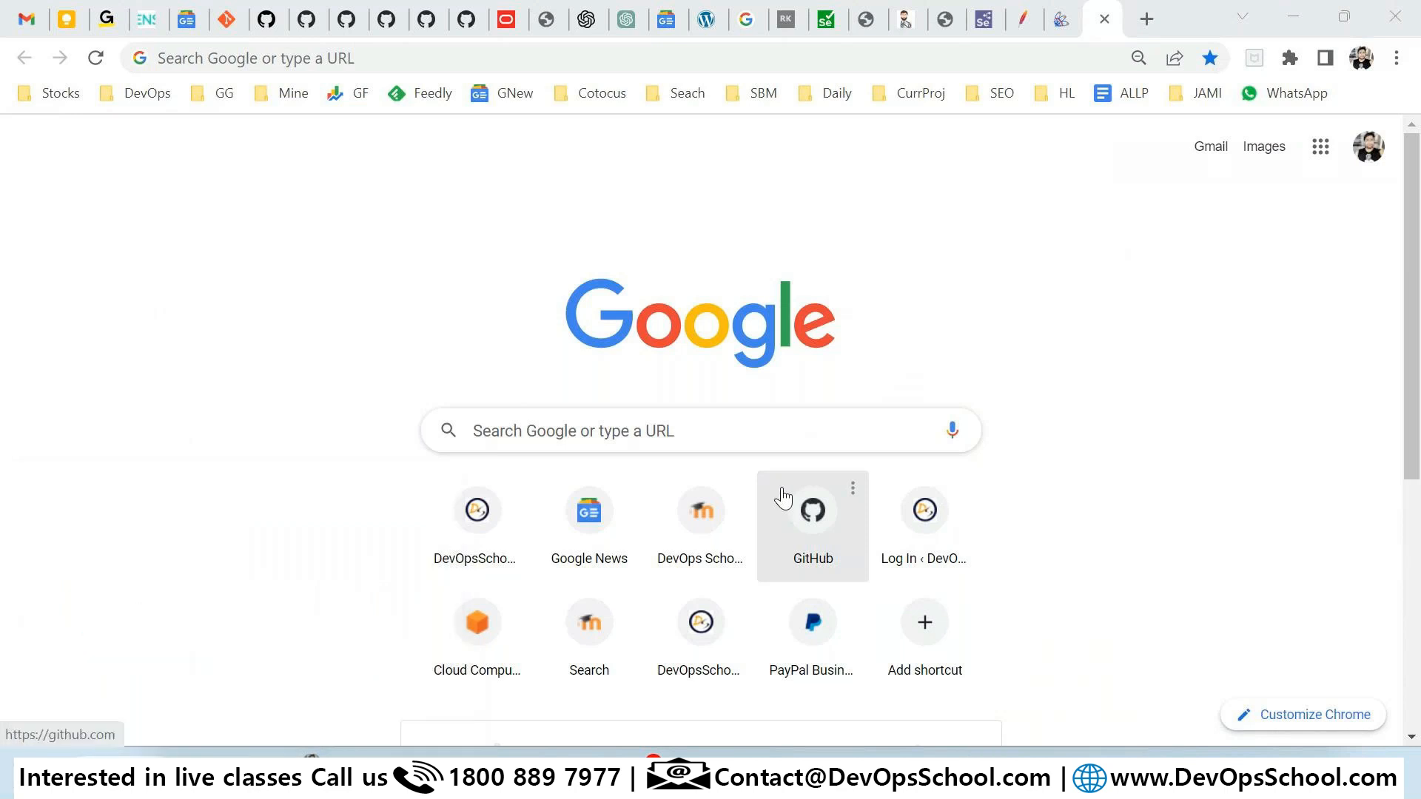
{"action": "key", "text": "ctrl+v"}
Step: Copy https from the address in Notepad into the protocol setting of the HTTP Request in JMeter
{"action": "left_click", "coordinate": [352, 184]}
{"action": "left_click_drag", "start_coordinate": [285, 184], "coordinate": [278, 183]}
{"action": "double_click", "coordinate": [249, 182]}
{"action": "key", "text": "ctrl+c"}
{"action": "left_click", "coordinate": [888, 771]}
{"action": "left_click", "coordinate": [604, 333]}
{"action": "key", "text": "ctrl+v"}
{"action": "key", "text": "alt+Tab"}
{"action": "left_click", "coordinate": [451, 191]}
{"action": "left_click_drag", "start_coordinate": [306, 182], "coordinate": [523, 184]}
{"action": "key", "text": "ctrl+c"}
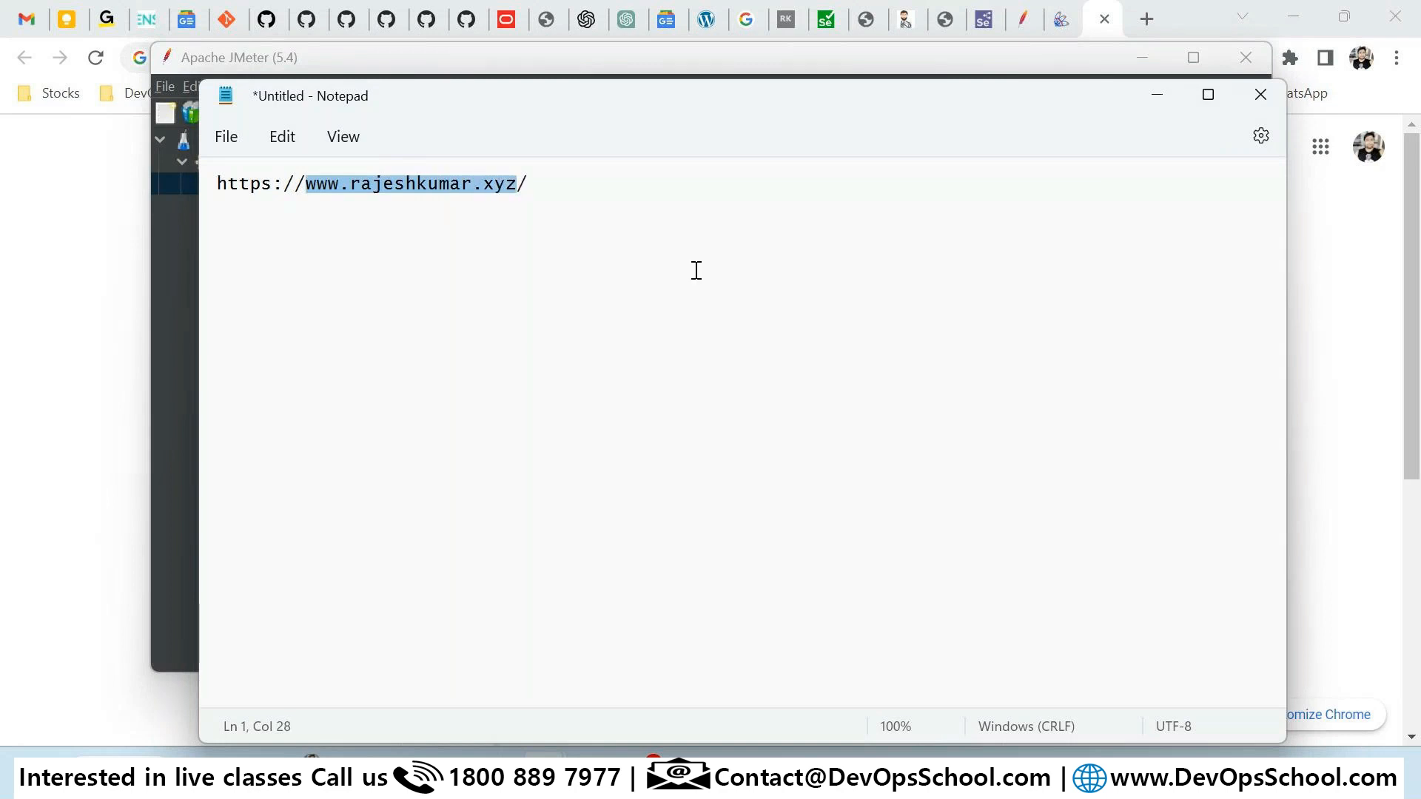
{"action": "key", "text": "alt+Tab"}
{"action": "left_click", "coordinate": [822, 337]}
{"action": "key", "text": "ctrl+v"}
Step: Set the HTTP Request's path to index.html
{"action": "left_click", "coordinate": [694, 388]}
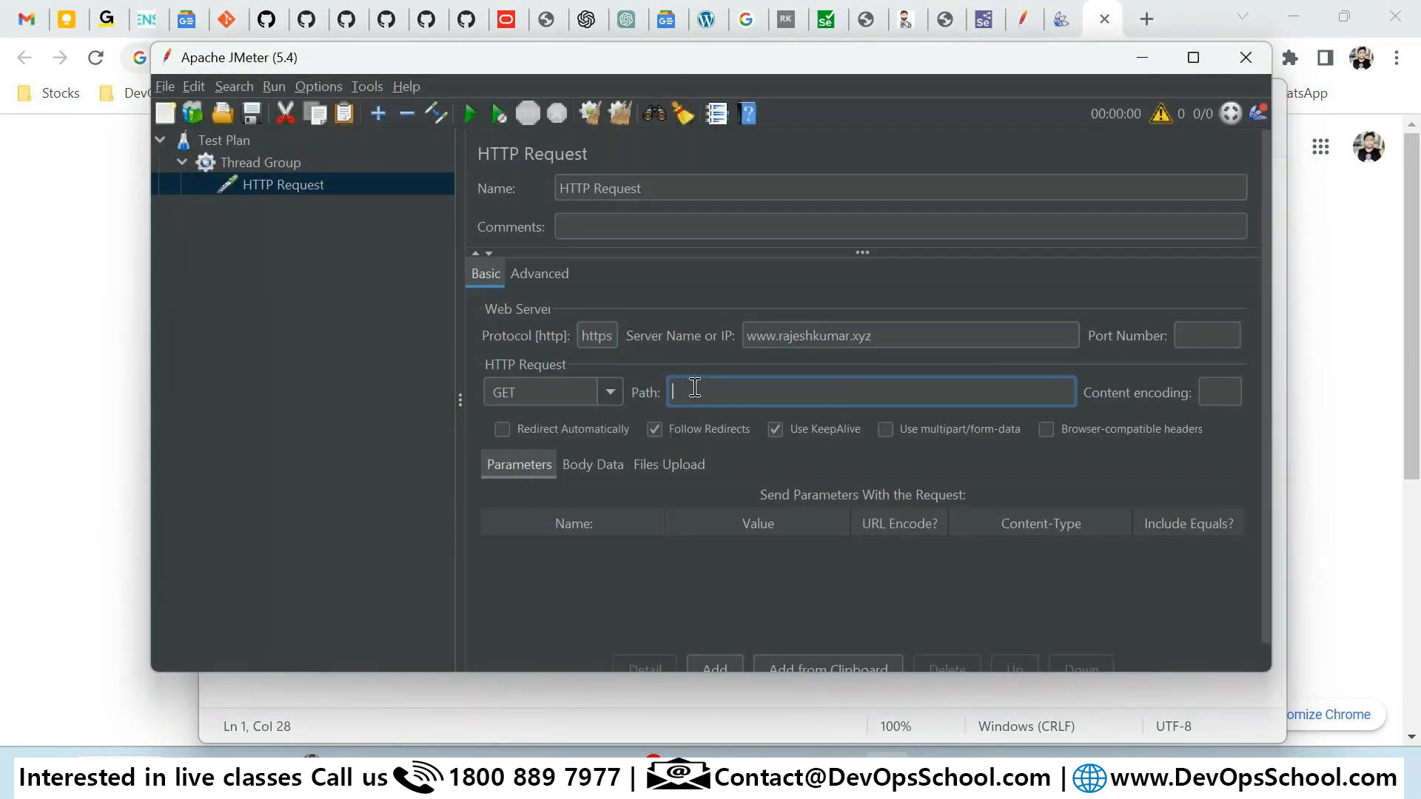
{"action": "type", "text": "index.html"}
{"action": "key", "text": "Tab"}
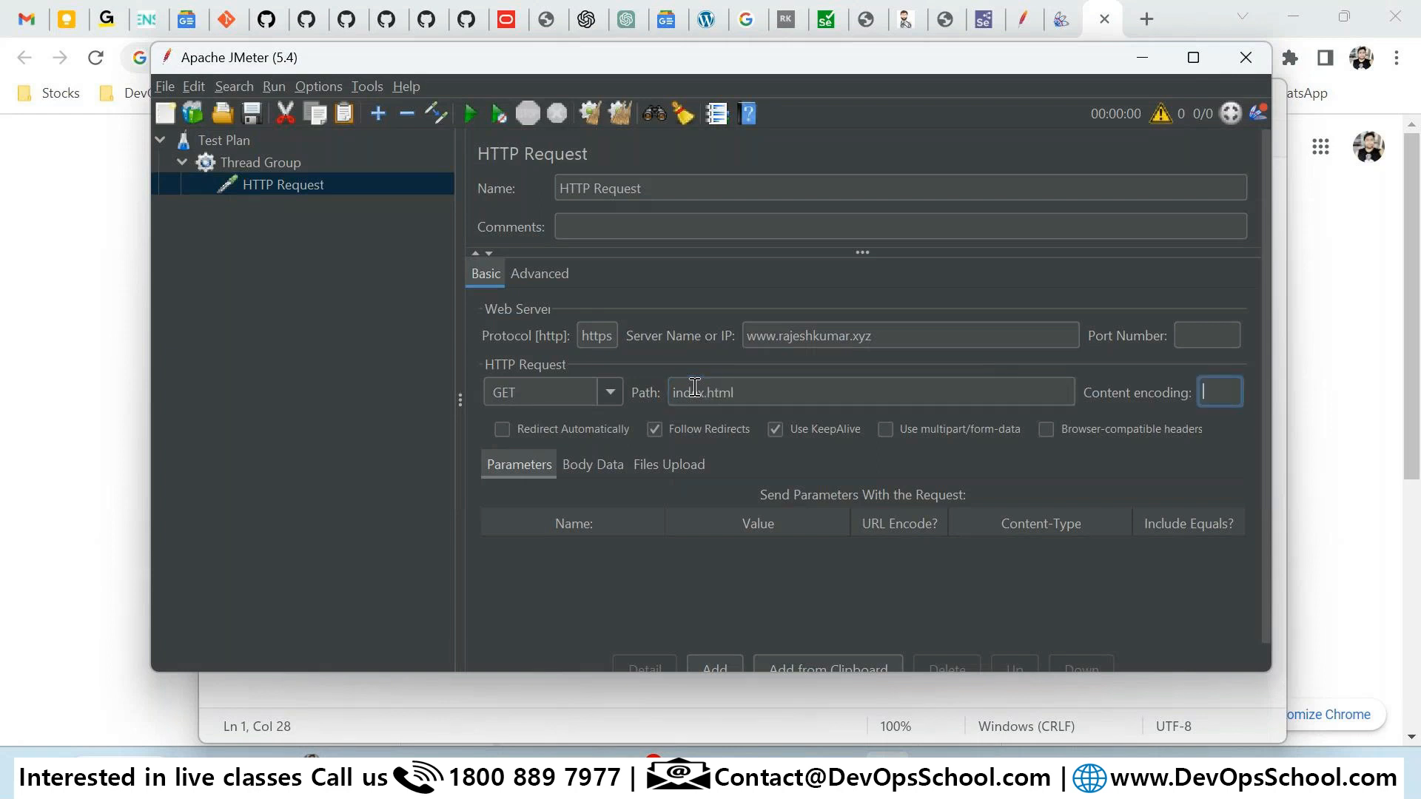
{"action": "left_click", "coordinate": [223, 276]}
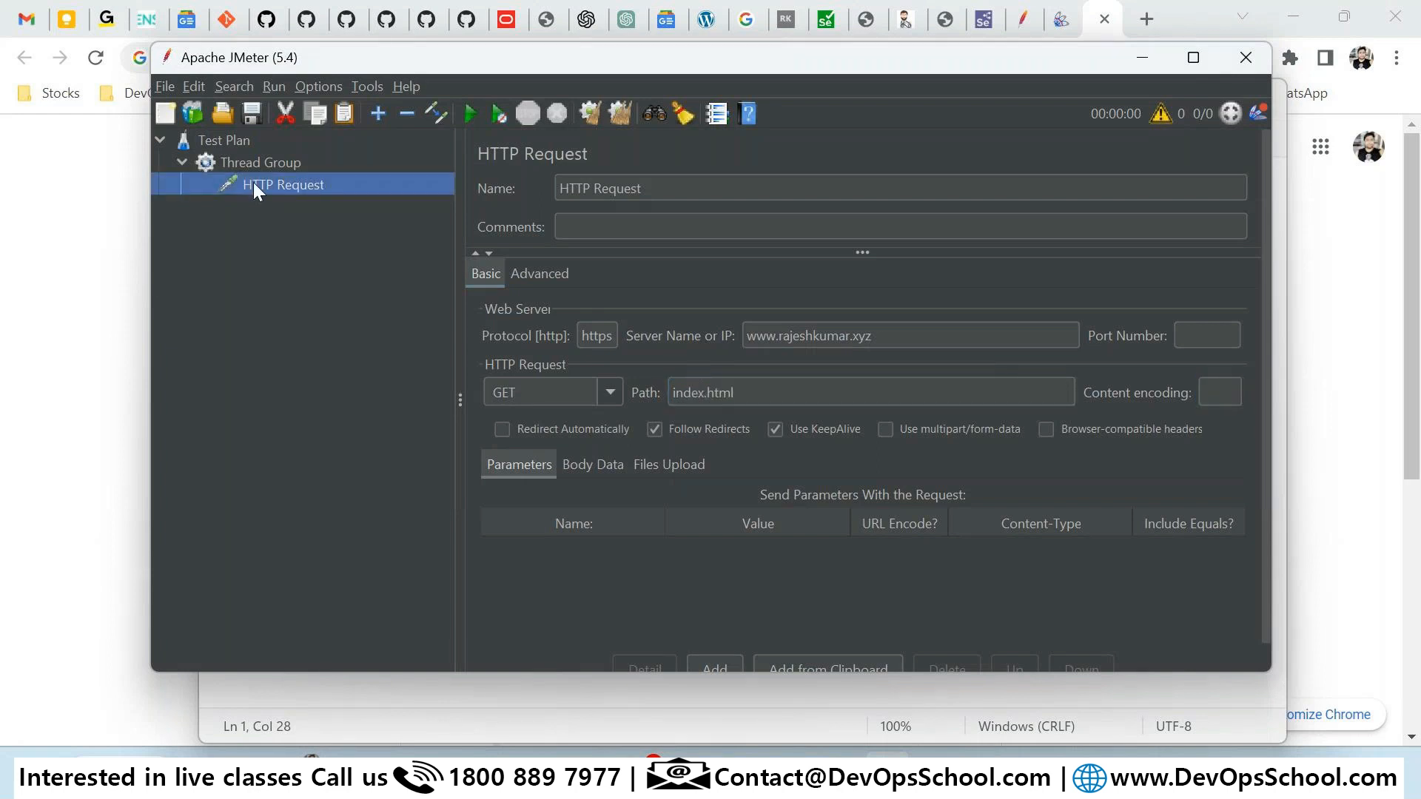
Step: Review the Controller and Sampler branch on the PowerPoint test script components slide, and return to JMeter
{"action": "left_click", "coordinate": [925, 776]}
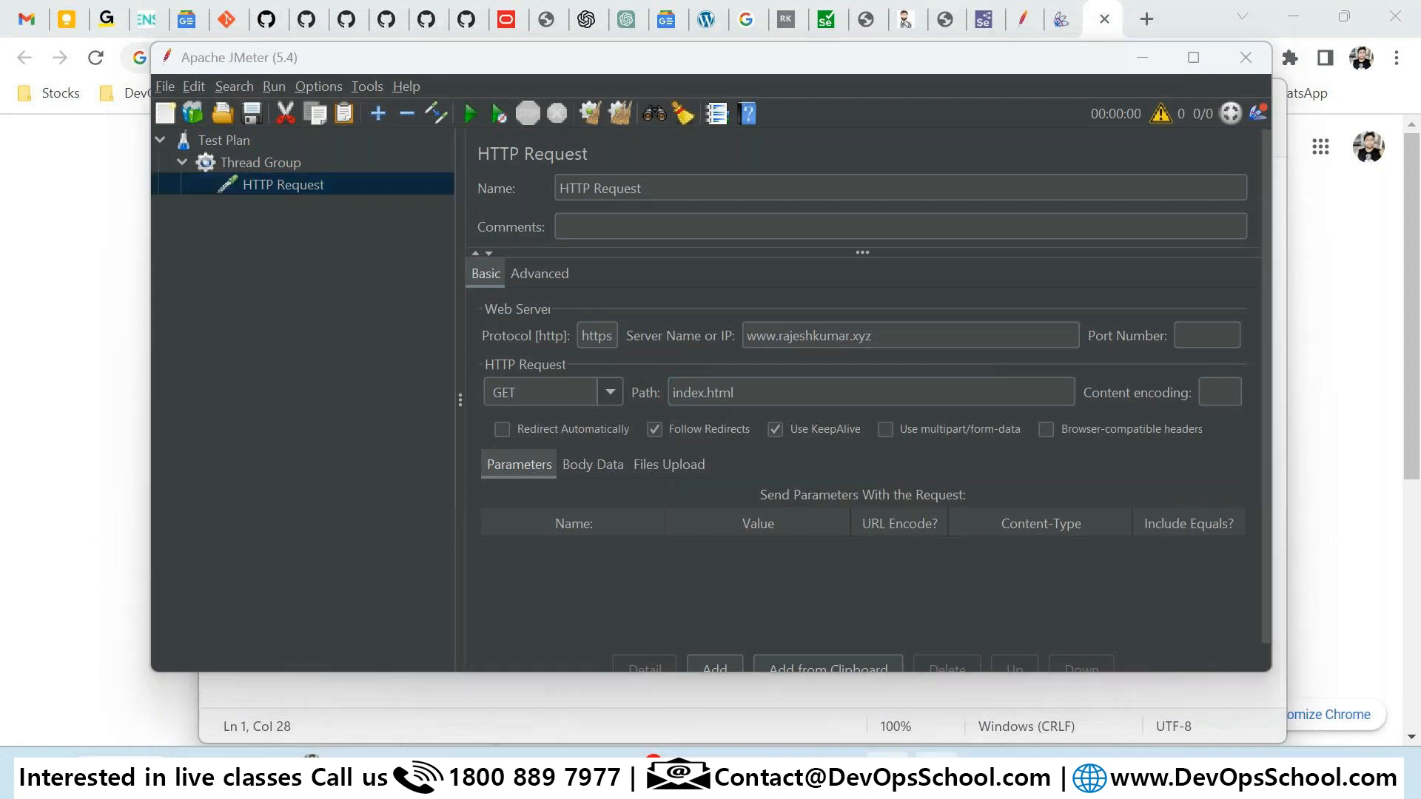
{"action": "left_click", "coordinate": [1182, 735]}
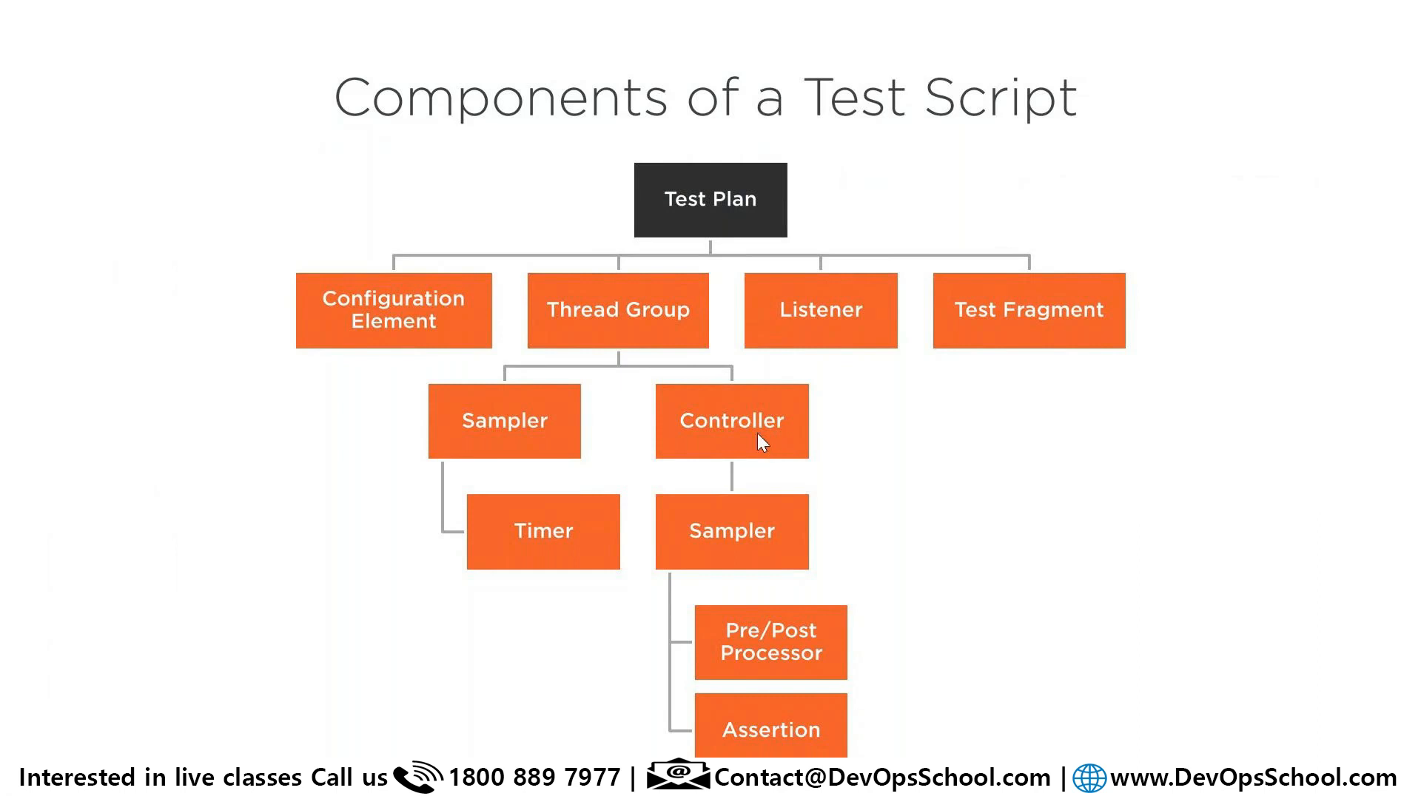
{"action": "key", "text": "Escape"}
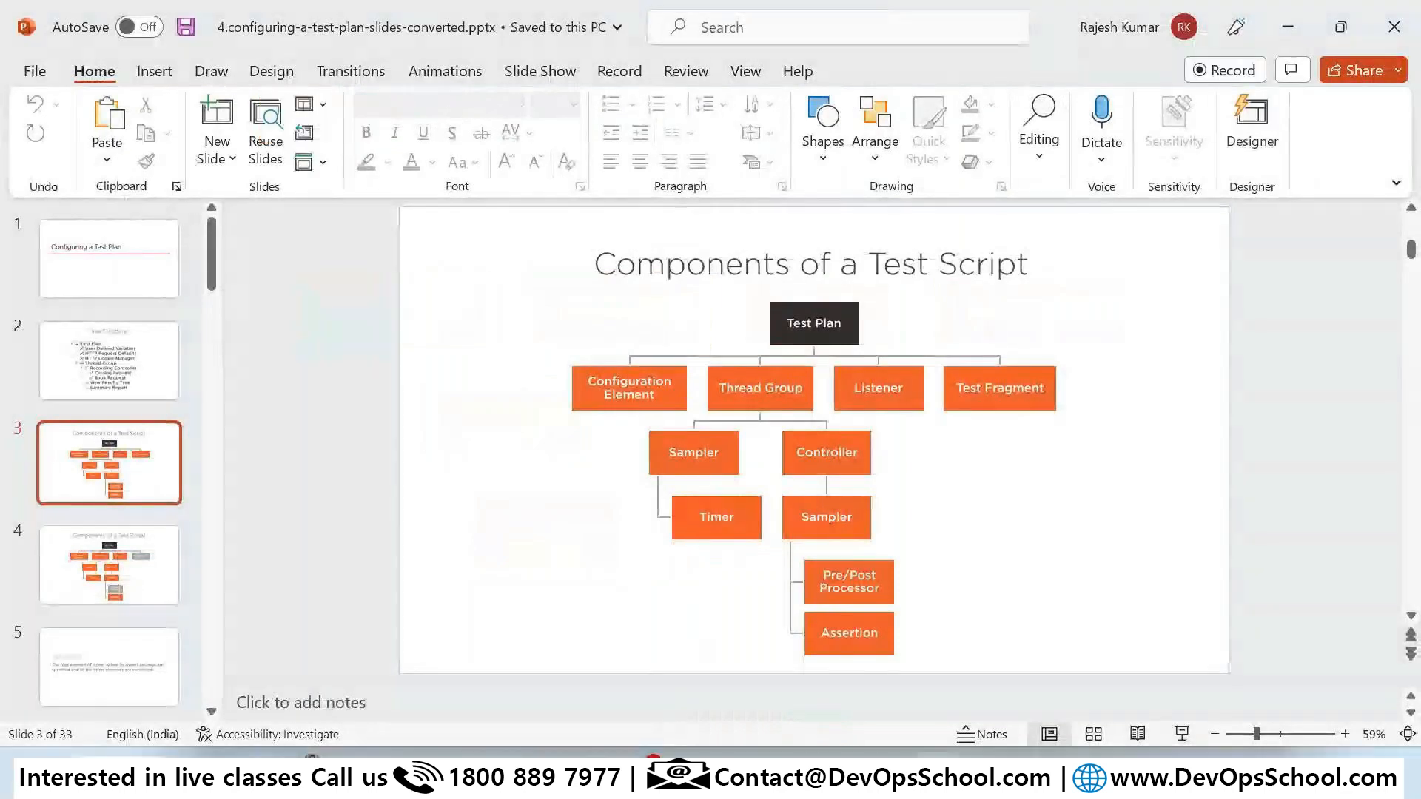
{"action": "key", "text": "alt+Tab"}
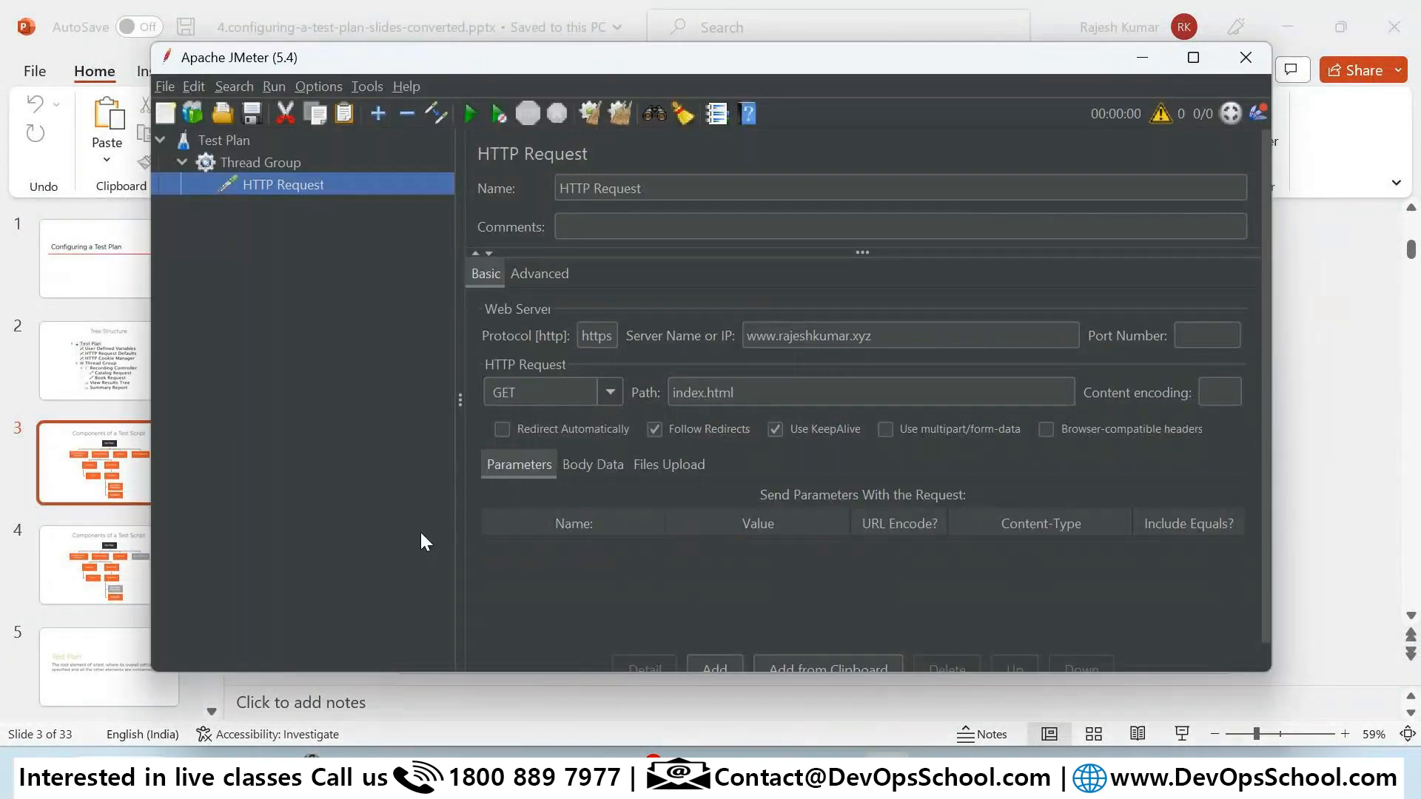
Step: Add an If Controller to the Thread Group and move the HTTP Request inside it
{"action": "right_click", "coordinate": [221, 166]}
{"action": "mouse_move", "coordinate": [311, 185]}
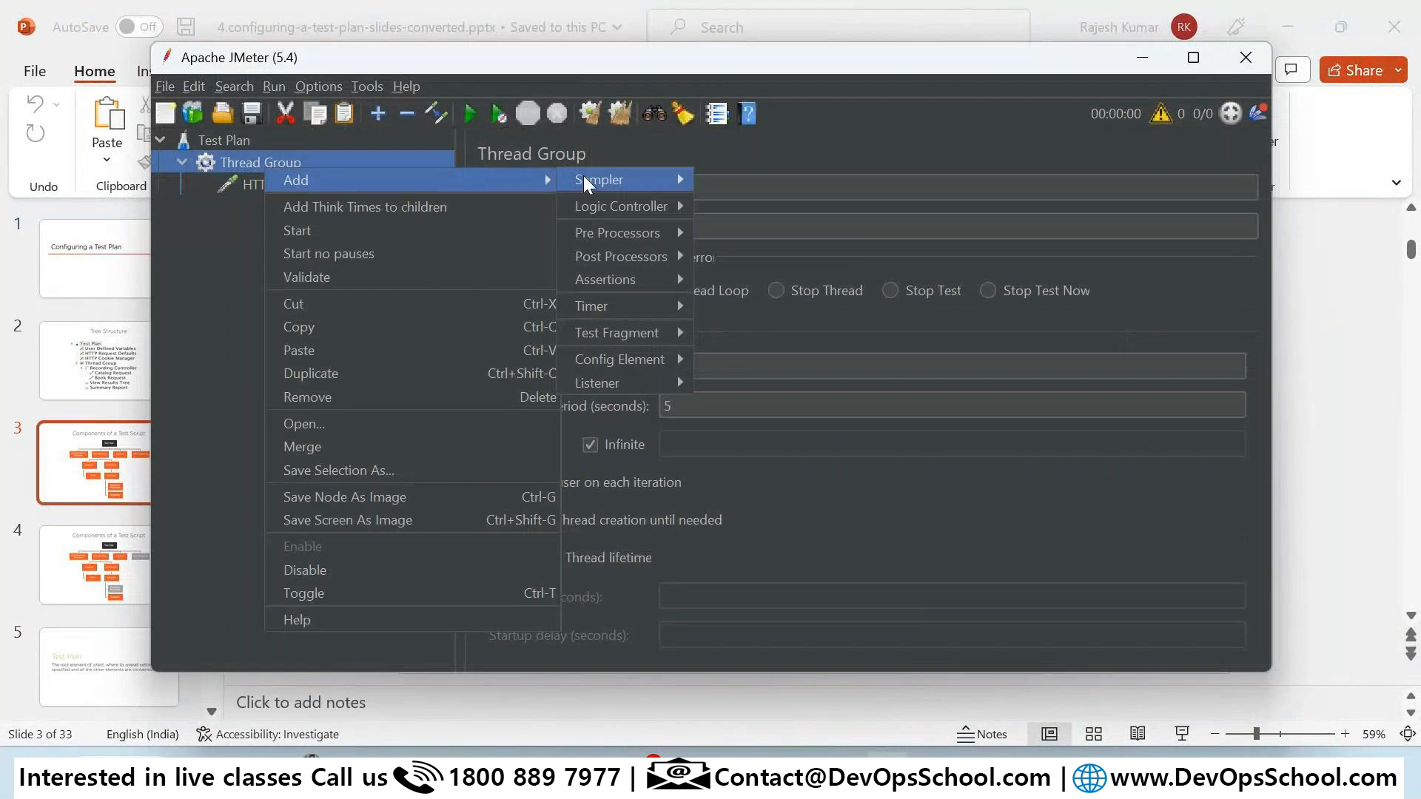
{"action": "mouse_move", "coordinate": [649, 209]}
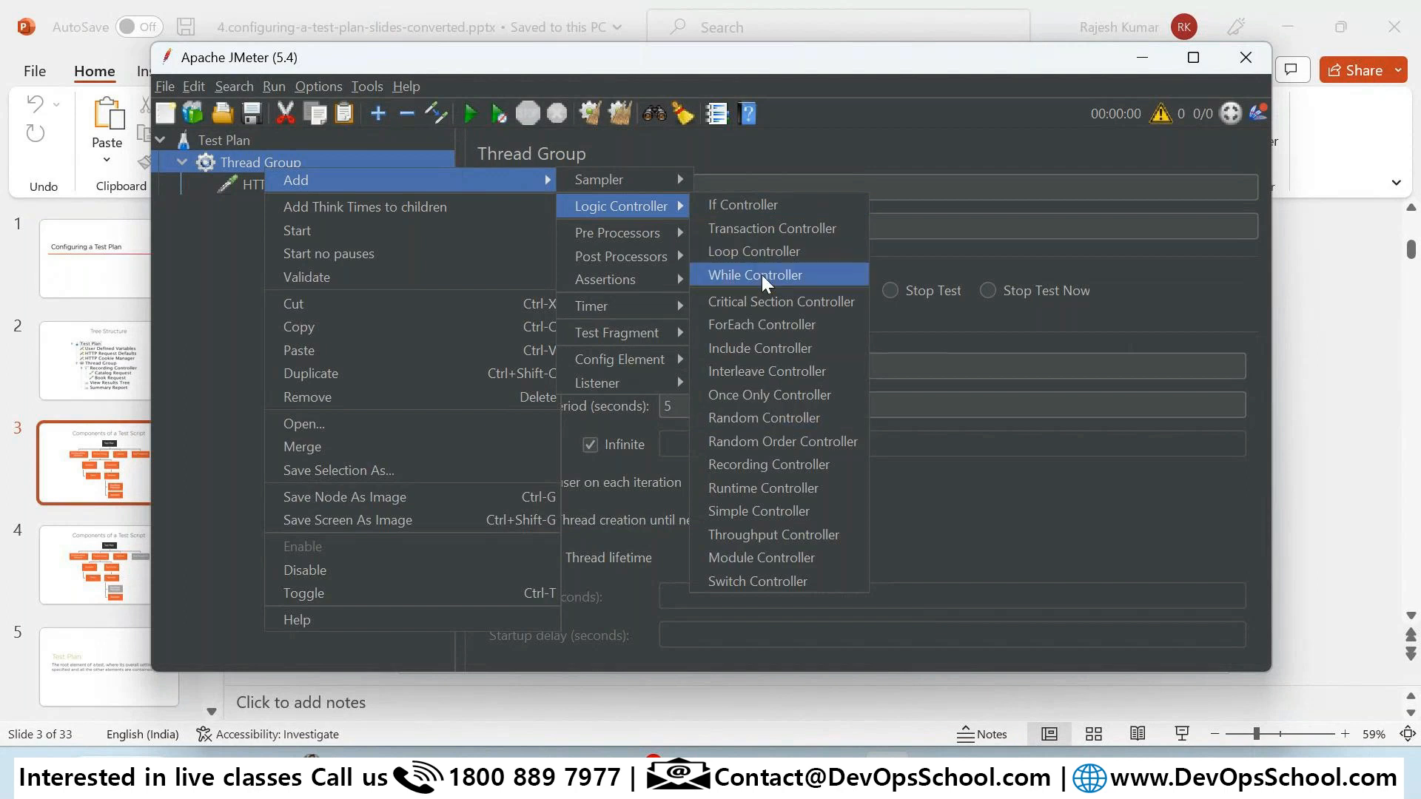
{"action": "left_click", "coordinate": [755, 209]}
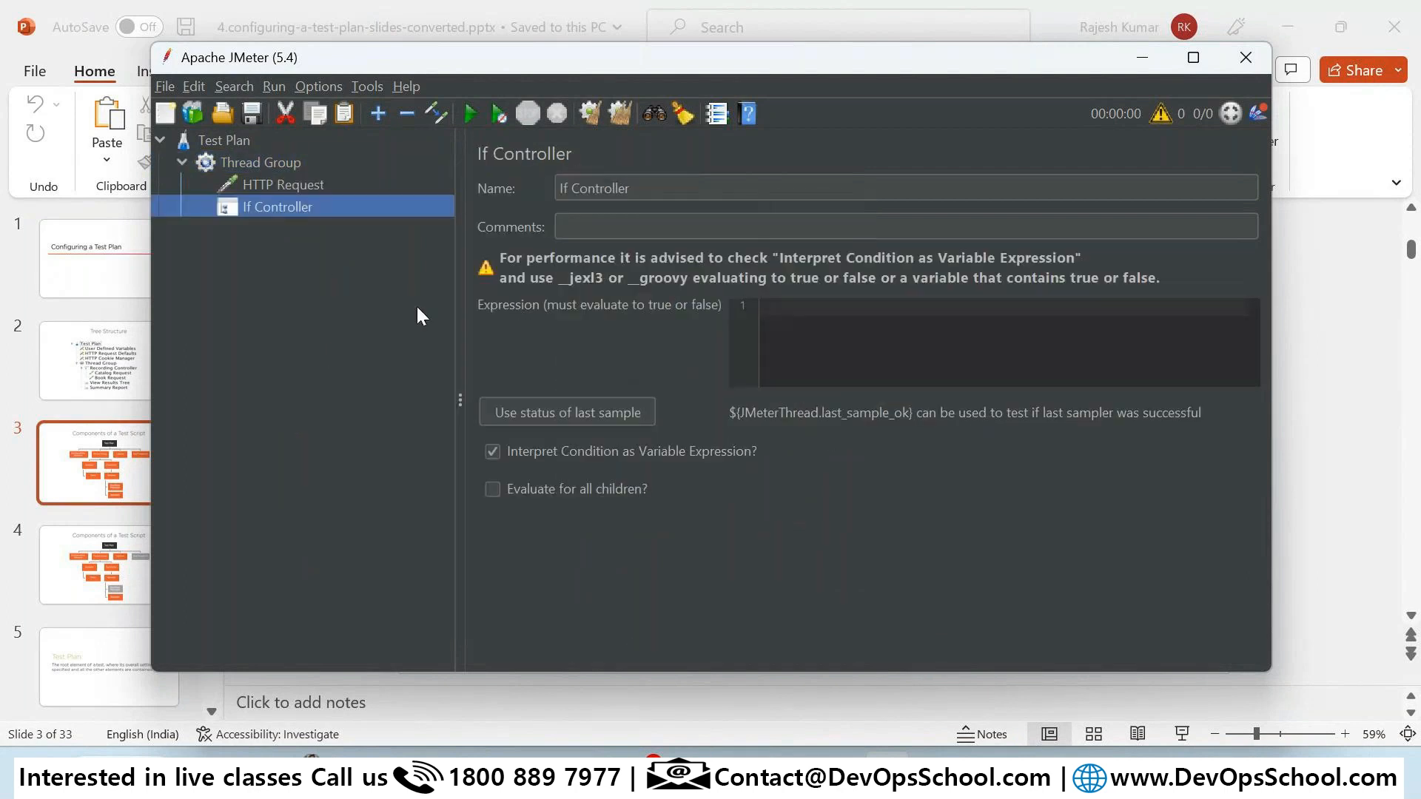
{"action": "left_click_drag", "start_coordinate": [269, 192], "coordinate": [310, 210]}
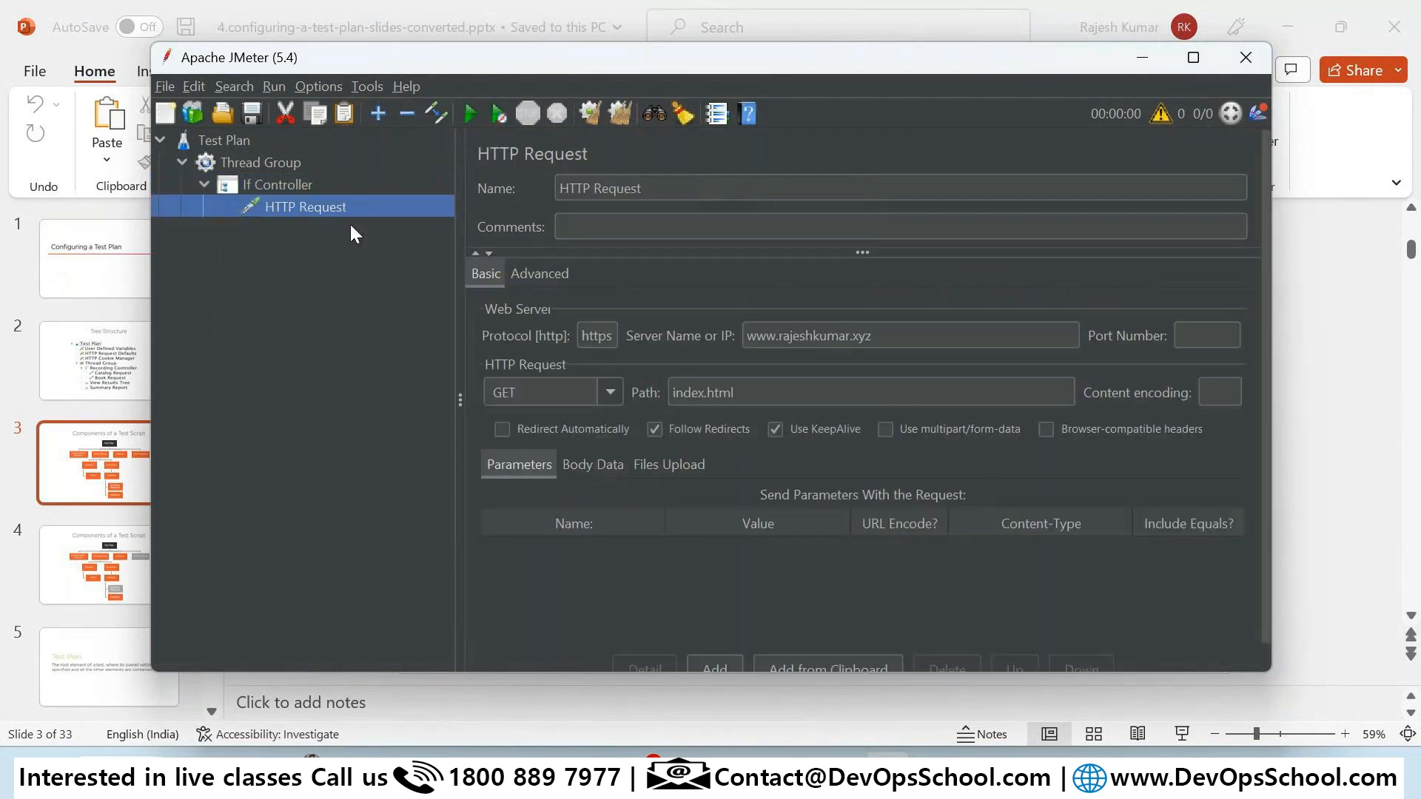
Step: Examine the If Controller's name and expression settings and the settings of its nested HTTP Request
{"action": "left_click", "coordinate": [259, 185]}
{"action": "left_click", "coordinate": [275, 211]}
{"action": "left_click", "coordinate": [264, 181]}
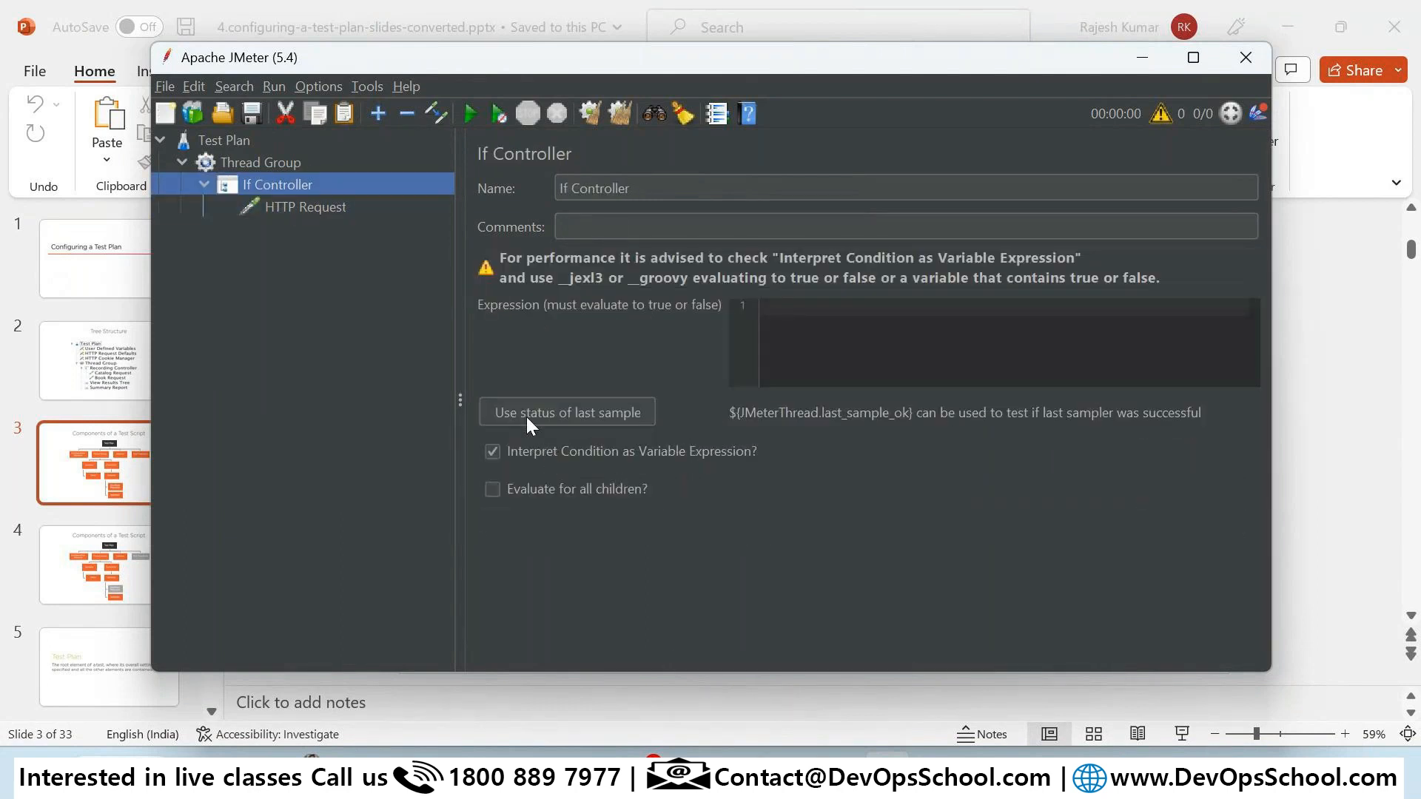
{"action": "left_click", "coordinate": [806, 330]}
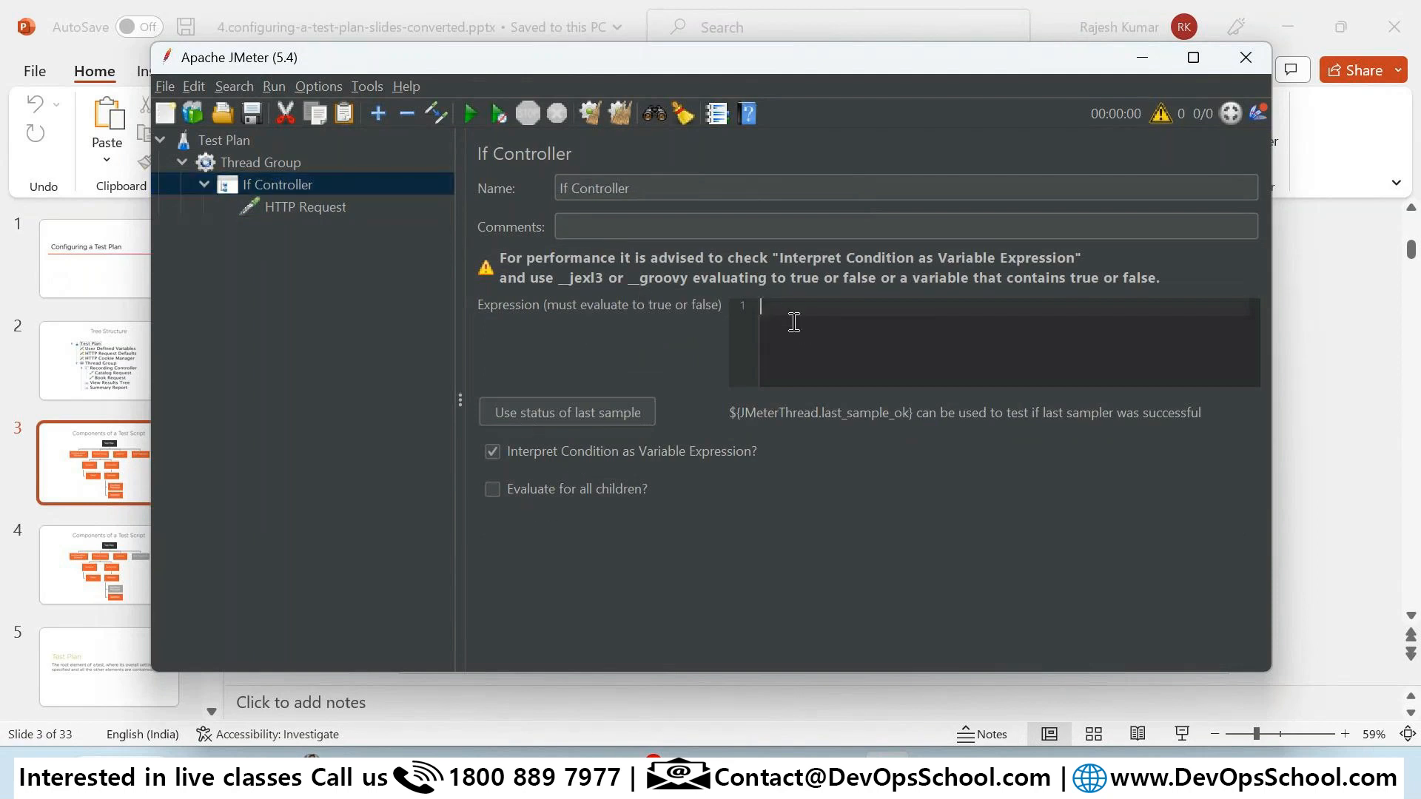
{"action": "left_click", "coordinate": [638, 190]}
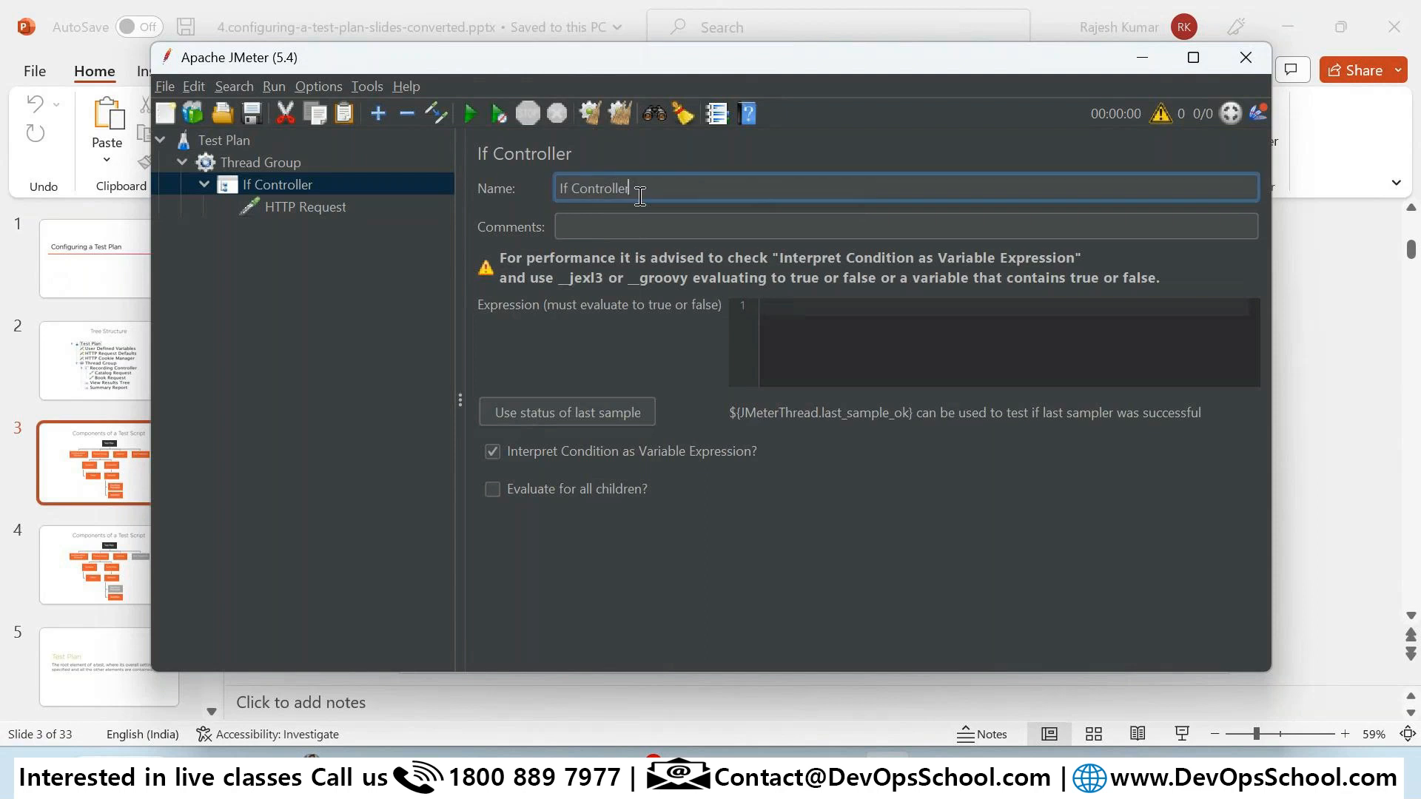
{"action": "left_click", "coordinate": [818, 347]}
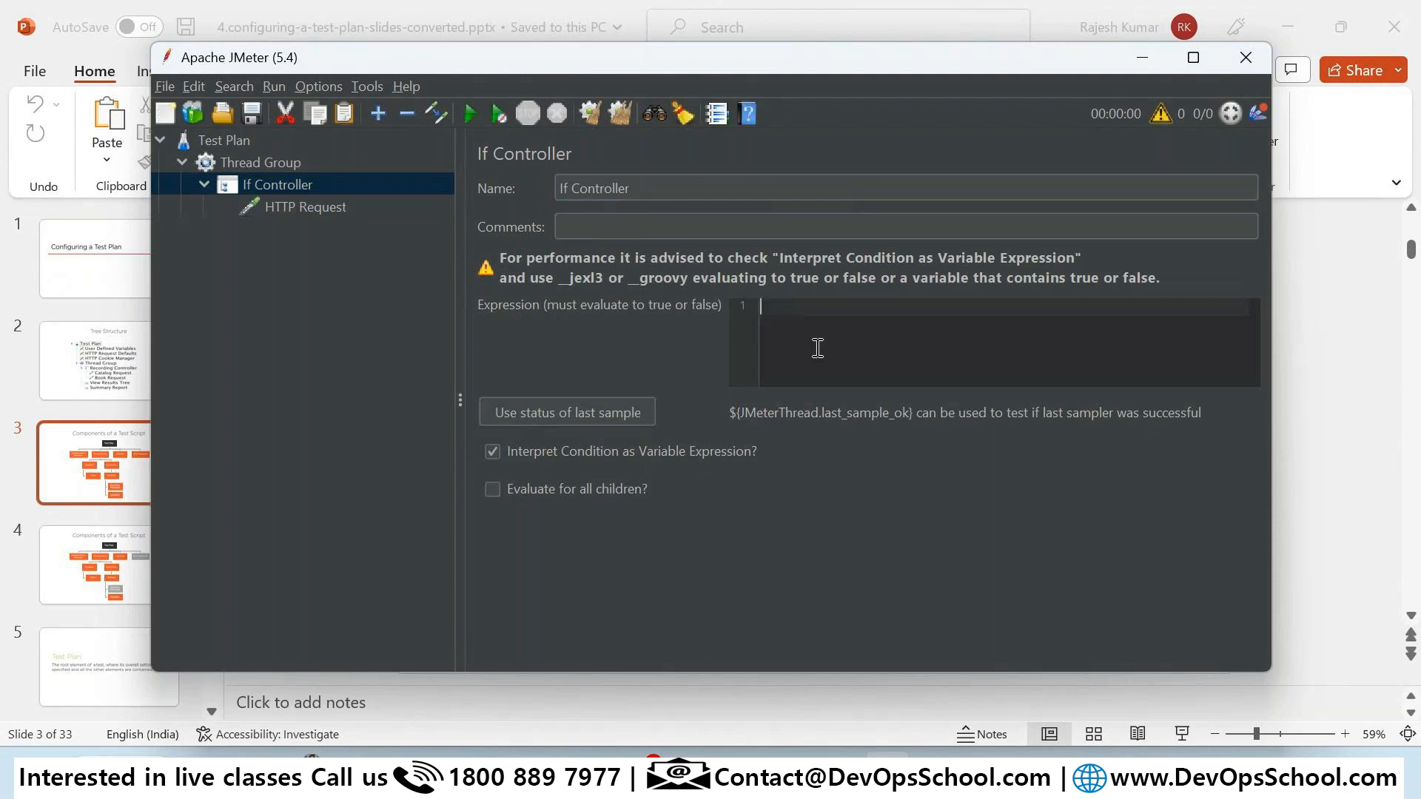
{"action": "left_click", "coordinate": [320, 214]}
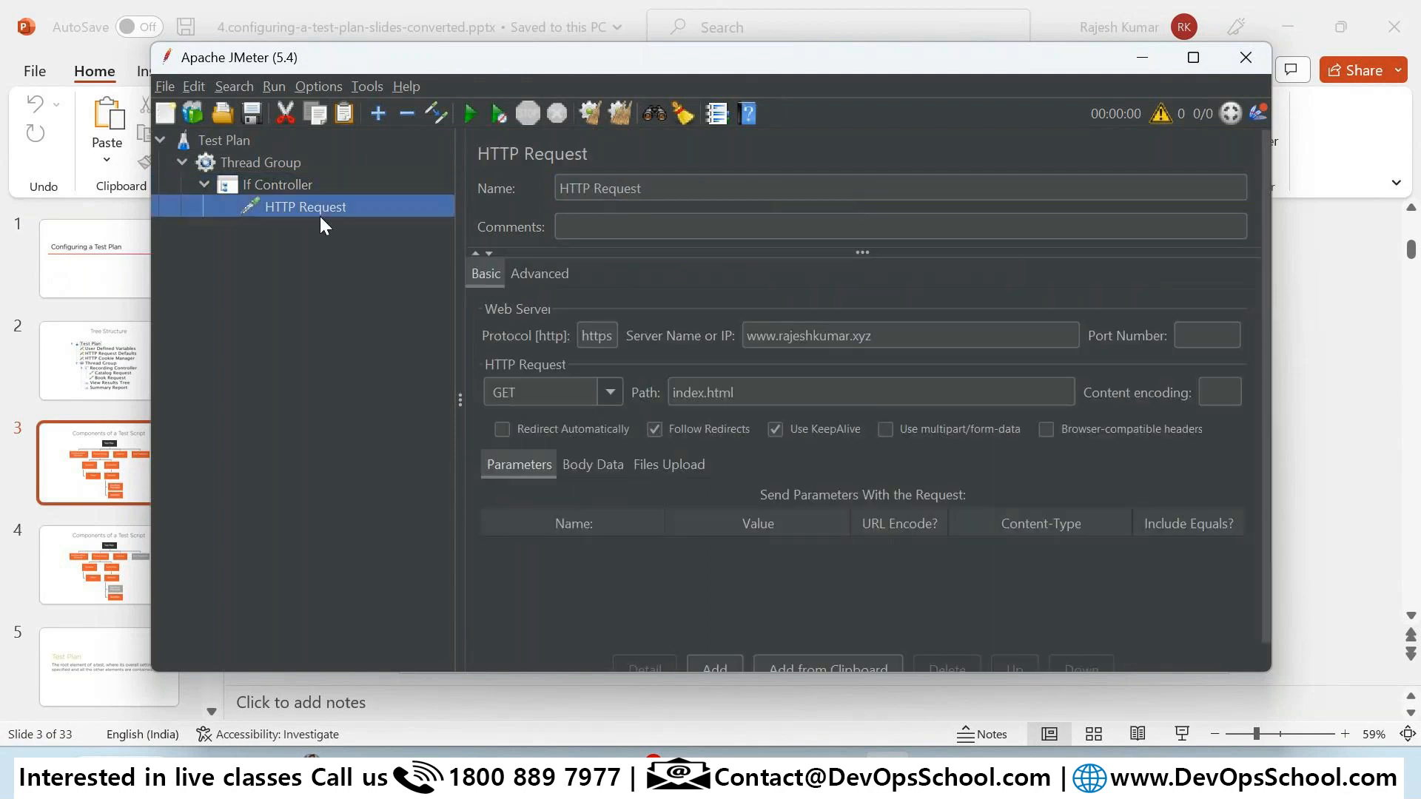
Step: Set the If Controller's expression to the status of the last sample, ${JMeterThread.last_sample_ok}
{"action": "left_click", "coordinate": [299, 186]}
{"action": "left_click", "coordinate": [836, 308]}
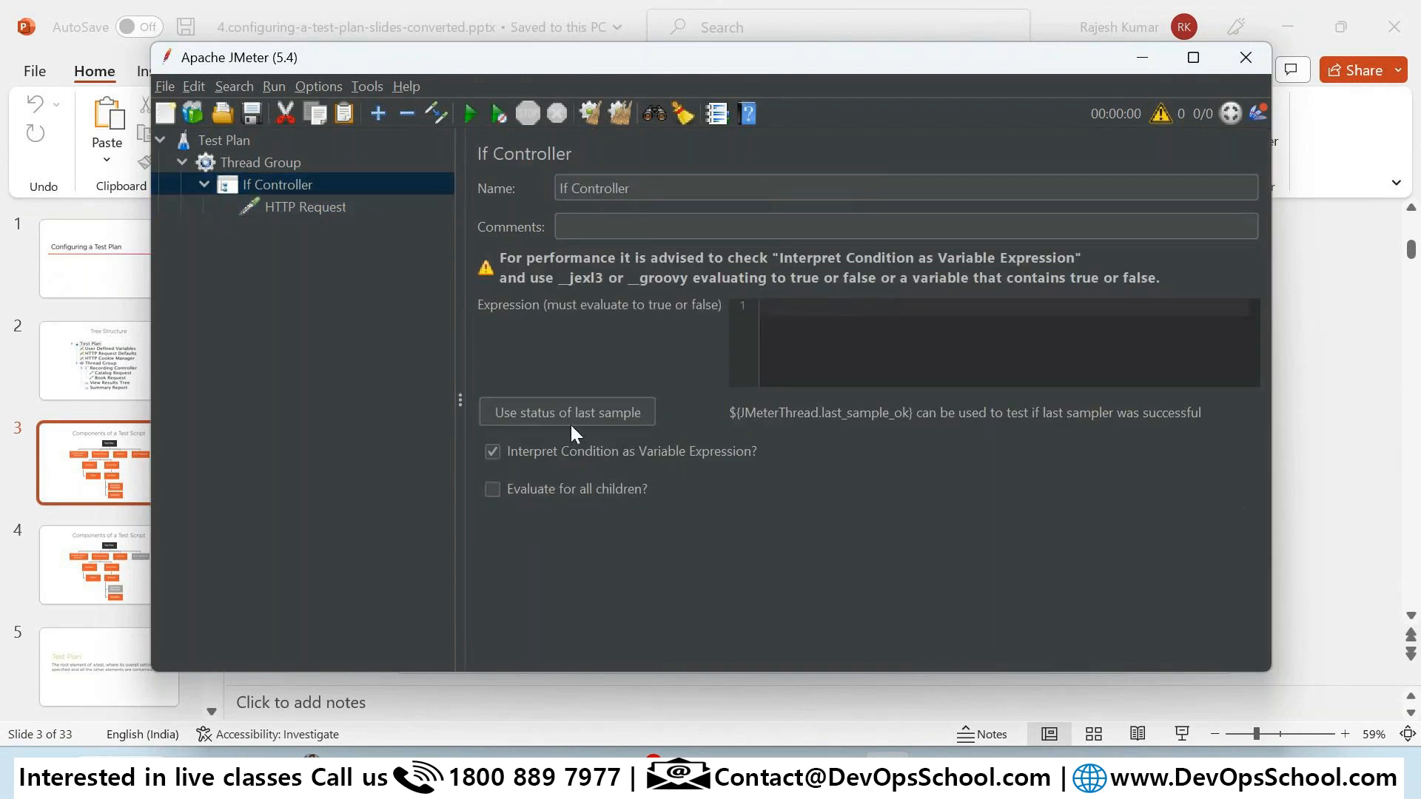
{"action": "left_click", "coordinate": [564, 415]}
{"action": "left_click", "coordinate": [1044, 335]}
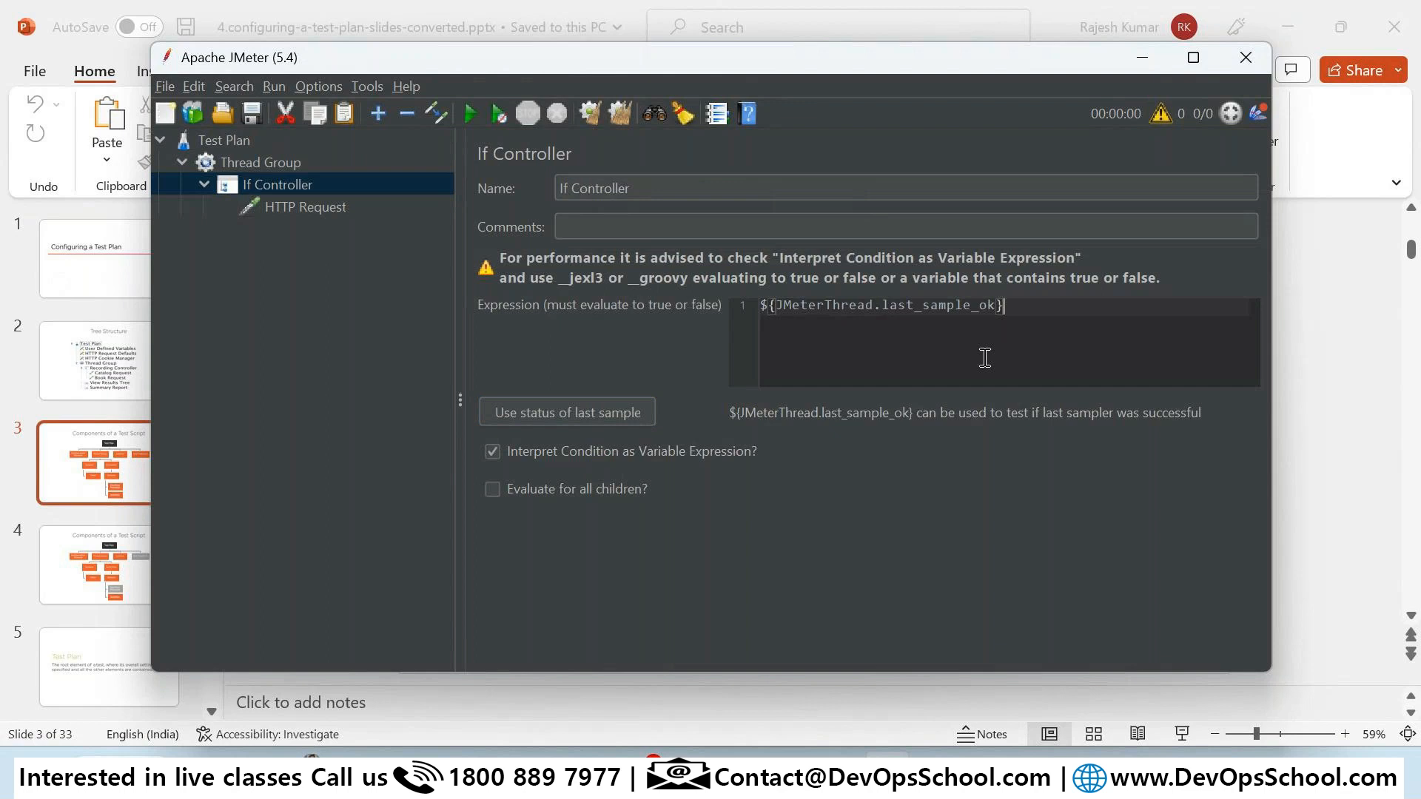
Step: Remove the If Controller together with its nested HTTP Request from the Thread Group
{"action": "right_click", "coordinate": [276, 193]}
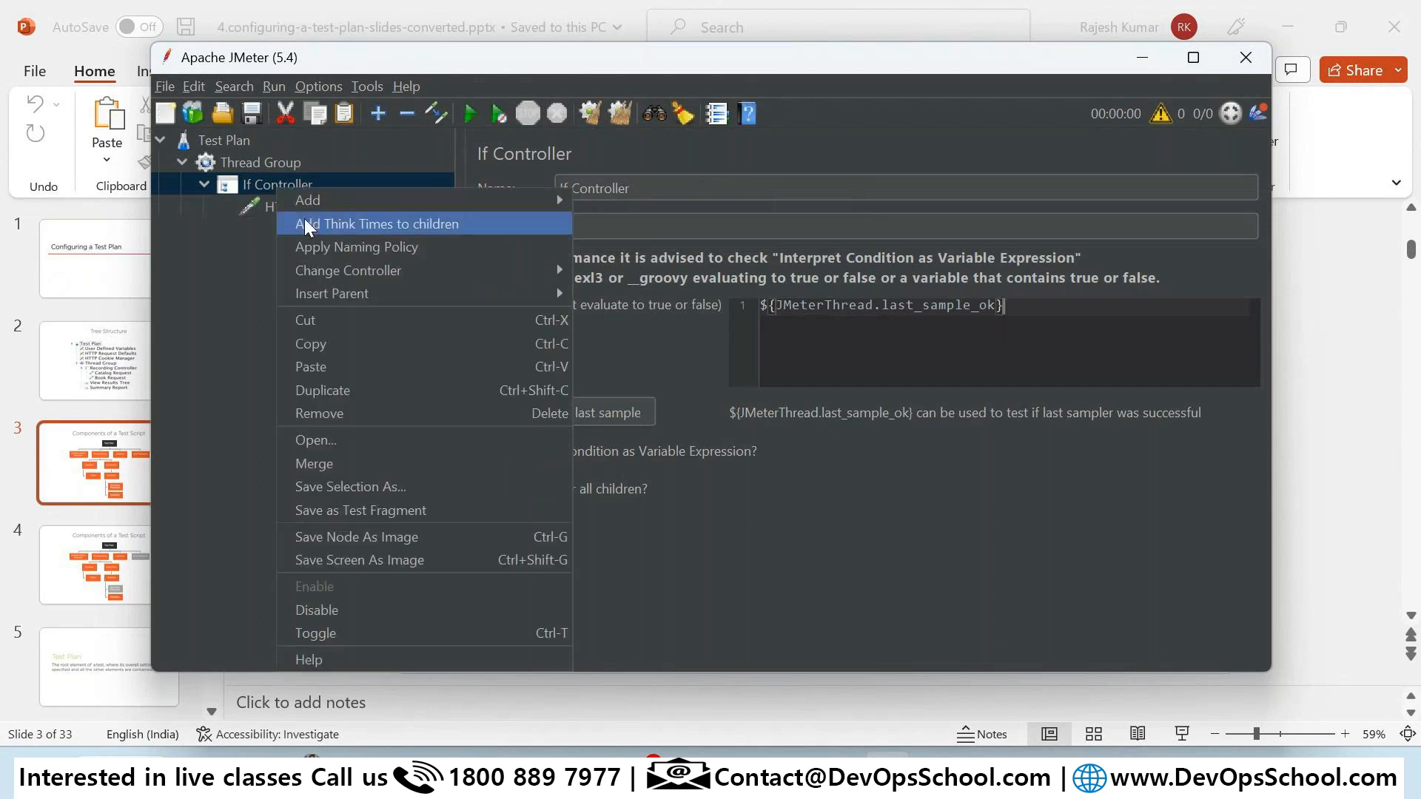
{"action": "left_click", "coordinate": [330, 413]}
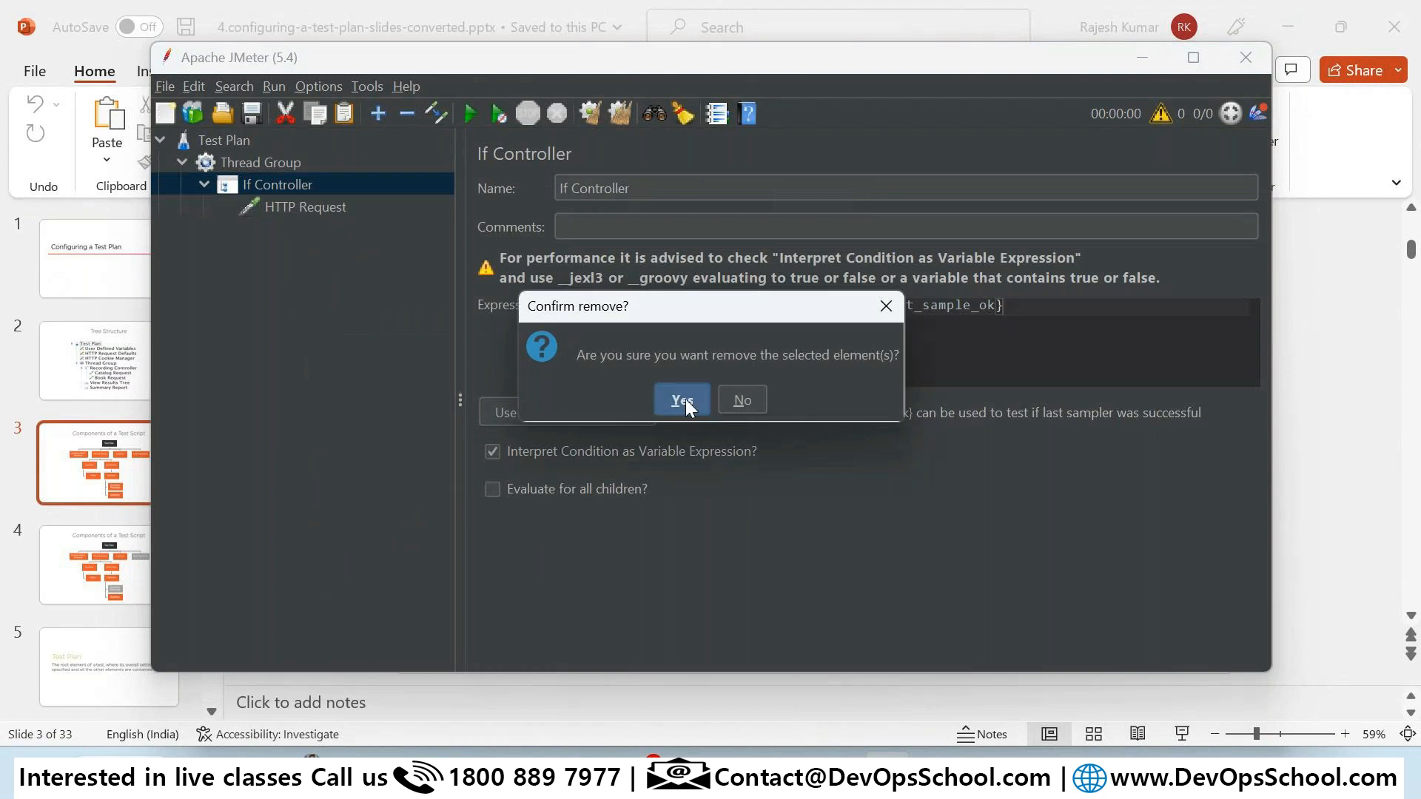
{"action": "left_click", "coordinate": [682, 400]}
Step: Add an HTTP Request sampler to the Thread Group and set its protocol to https
{"action": "right_click", "coordinate": [285, 168]}
{"action": "mouse_move", "coordinate": [317, 182]}
{"action": "mouse_move", "coordinate": [611, 184]}
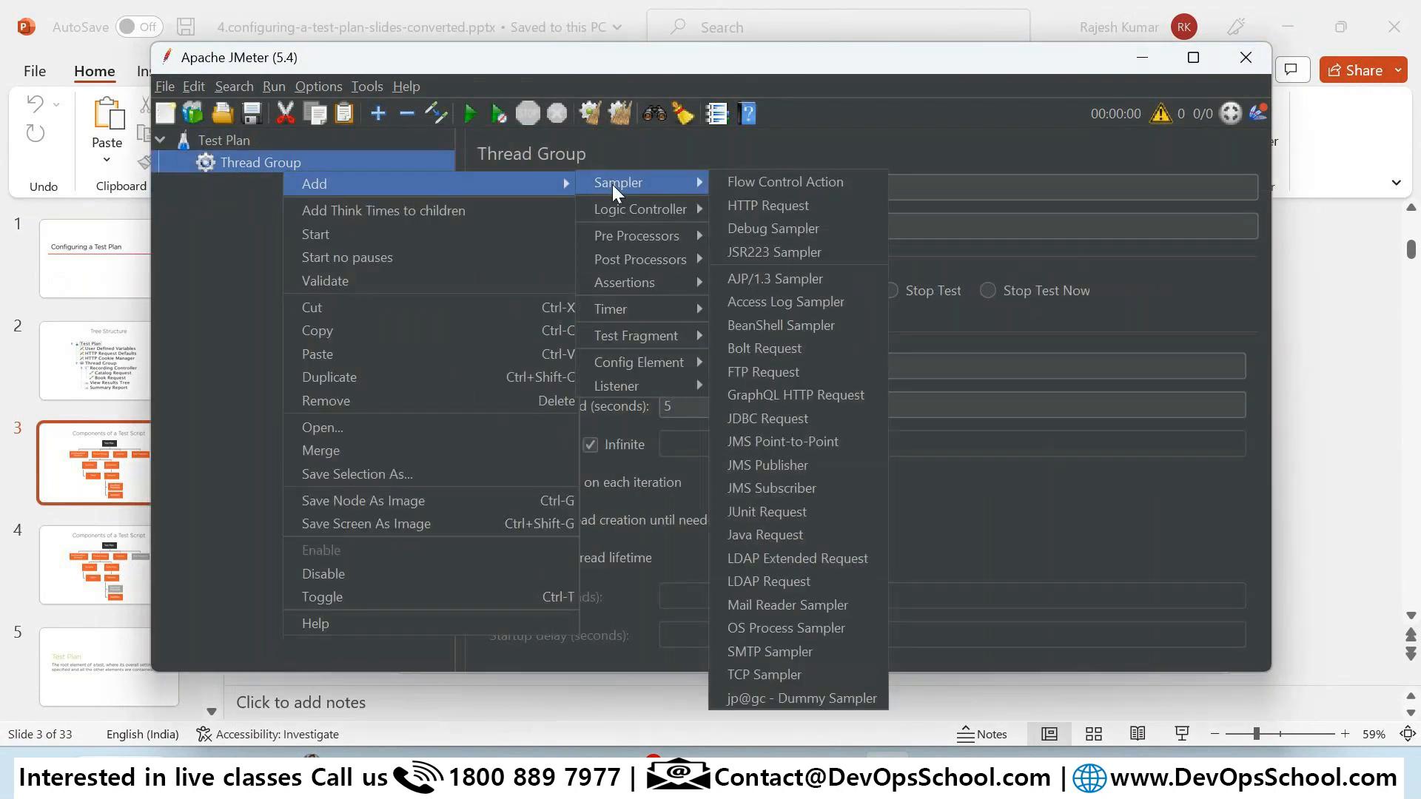
{"action": "left_click", "coordinate": [775, 208]}
{"action": "left_click", "coordinate": [588, 335]}
{"action": "type", "text": "https"}
{"action": "key", "text": "Tab"}
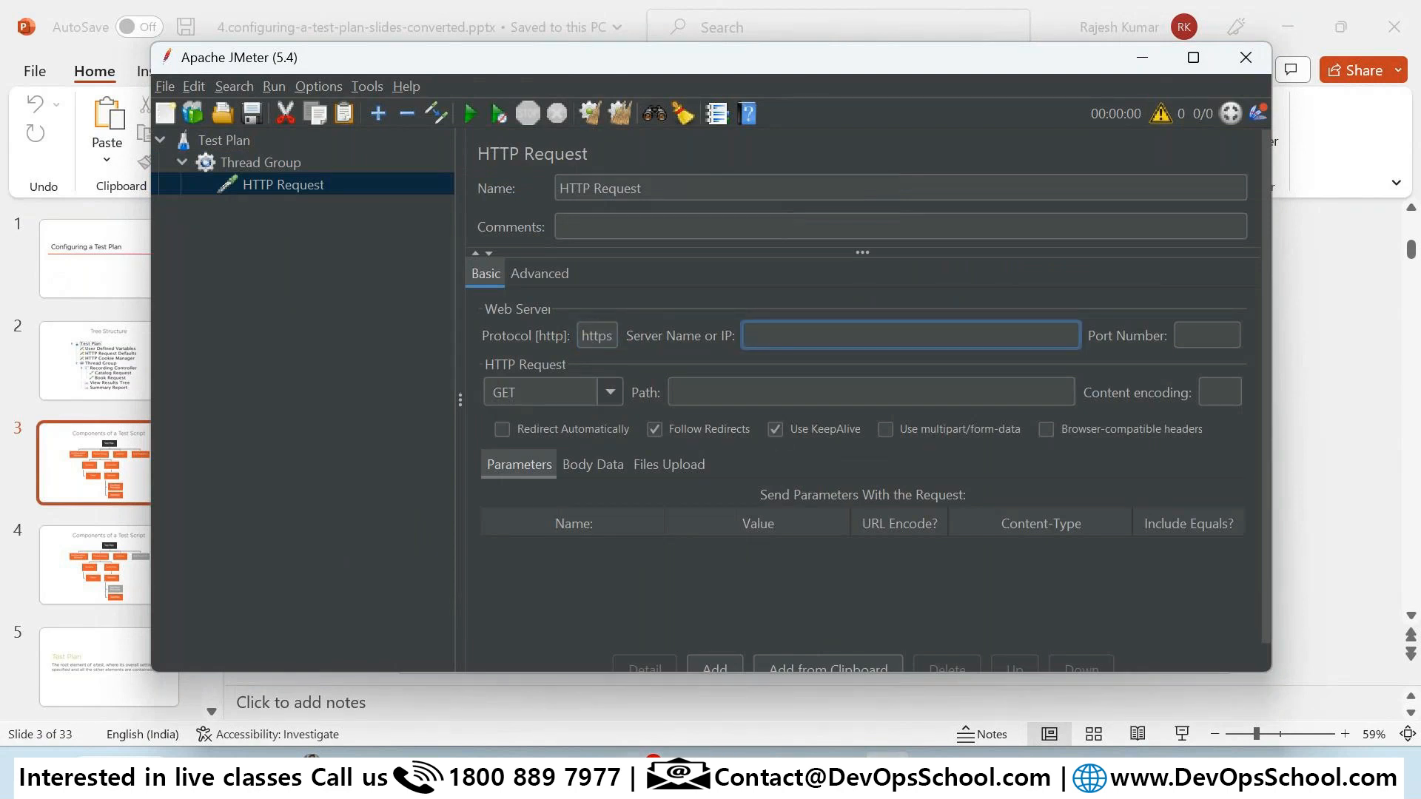
{"action": "left_click", "coordinate": [544, 773]}
{"action": "left_click", "coordinate": [1246, 672]}
{"action": "left_click_drag", "start_coordinate": [516, 182], "coordinate": [305, 177]}
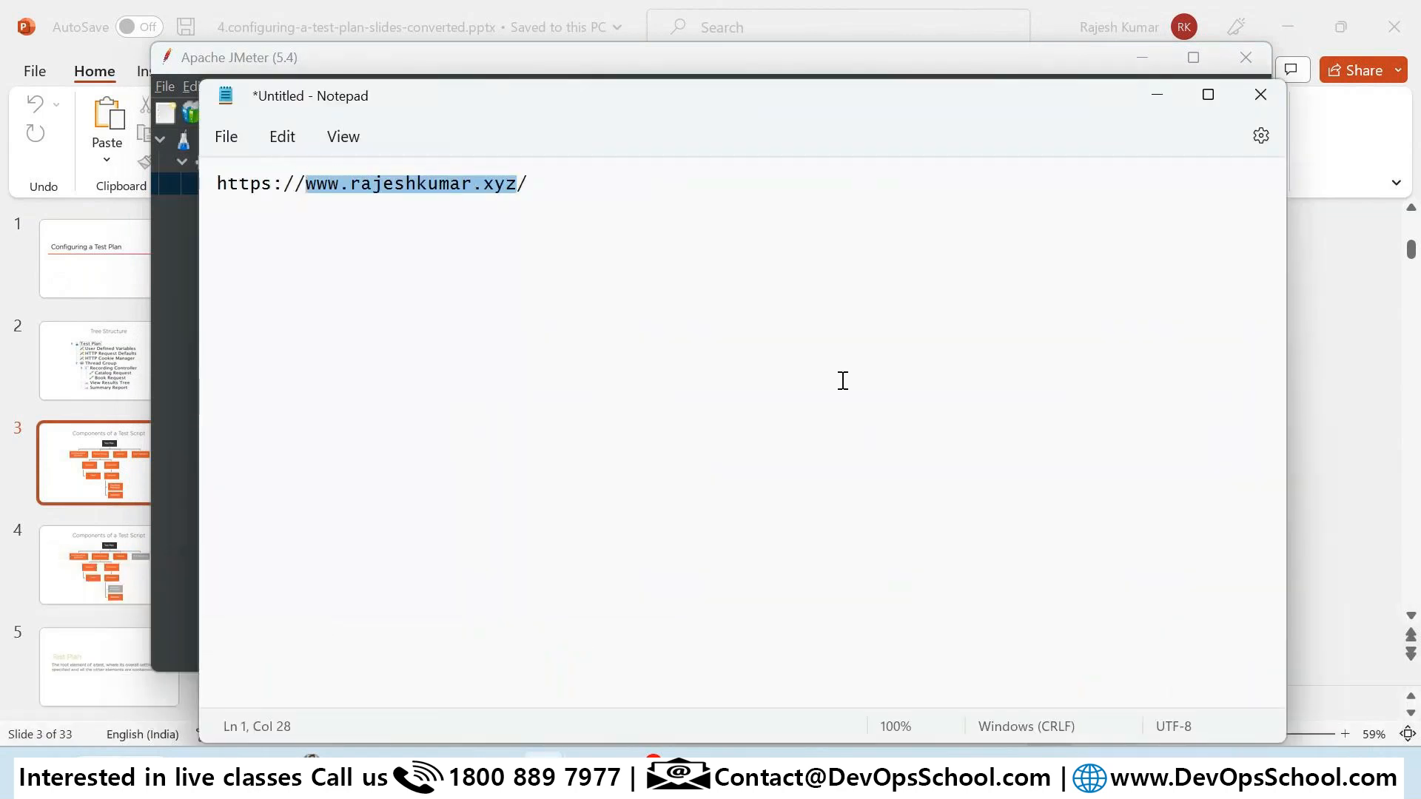
{"action": "key", "text": "ctrl+c"}
{"action": "key", "text": "alt+Tab"}
{"action": "left_click", "coordinate": [888, 326]}
{"action": "key", "text": "ctrl+v"}
{"action": "key", "text": "Tab"}
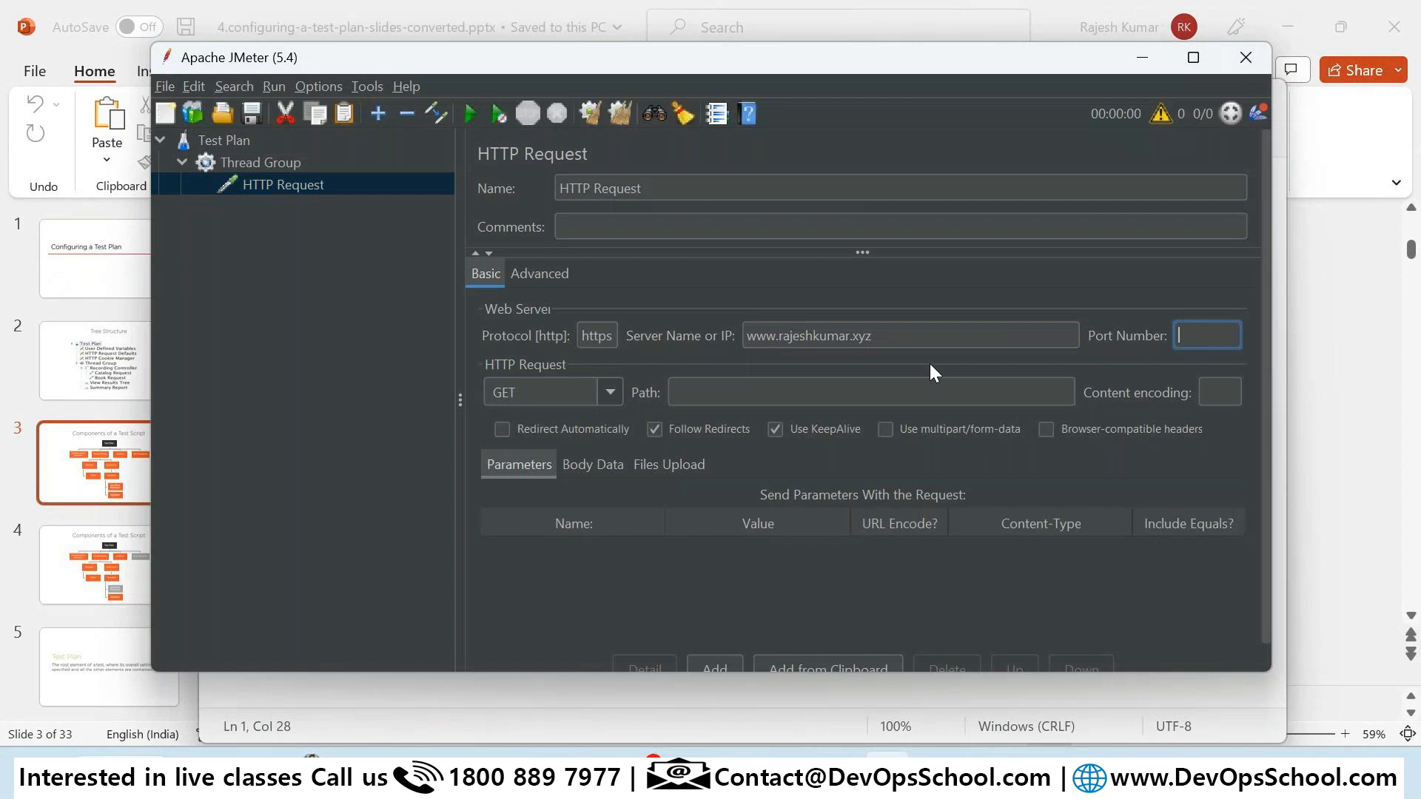
Step: Set the HTTP Request's path to index.html
{"action": "left_click", "coordinate": [737, 394]}
{"action": "type", "text": "index.html"}
{"action": "left_click", "coordinate": [1177, 339]}
{"action": "left_click", "coordinate": [377, 376]}
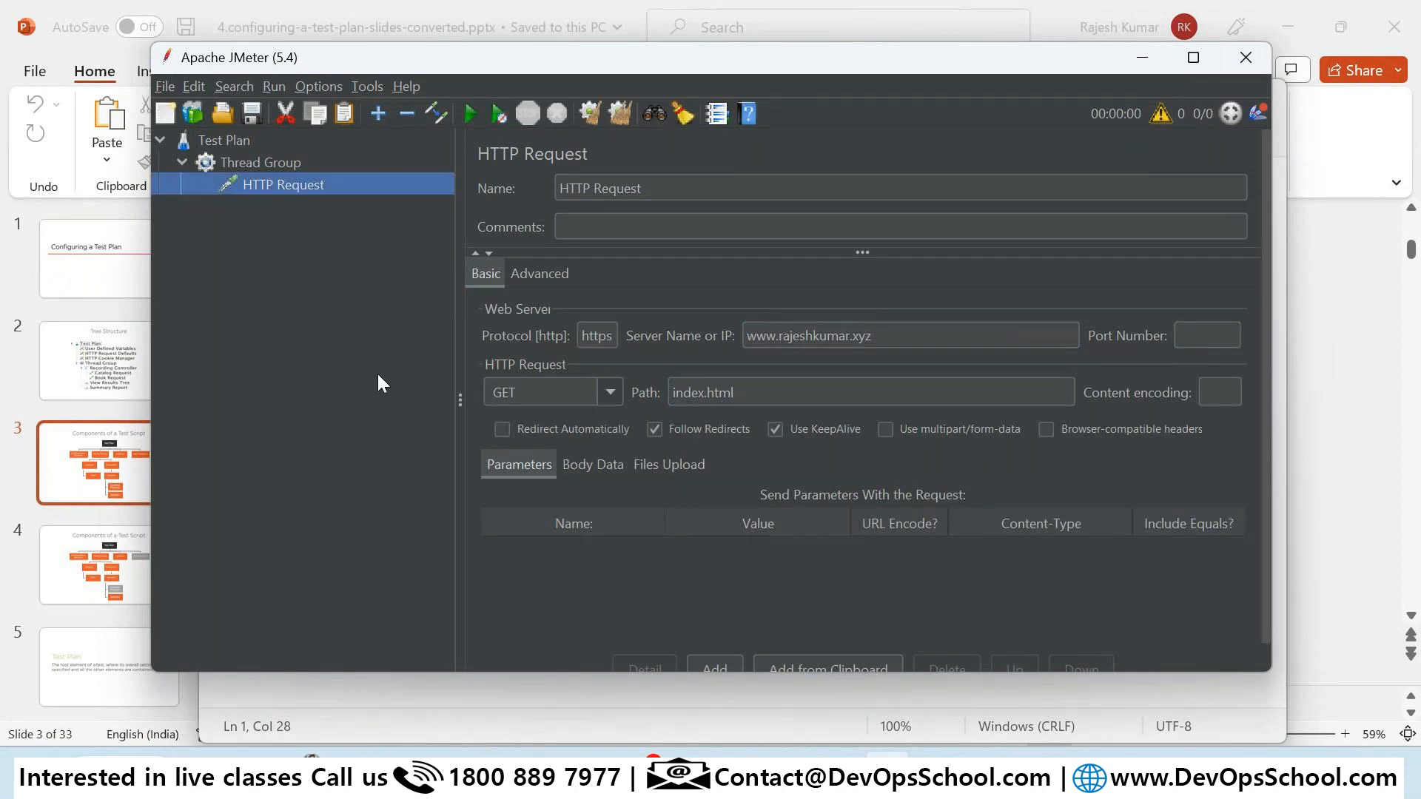
Step: Switch to PowerPoint and view the Components of a Test Script slide as a slide show
{"action": "left_click", "coordinate": [935, 774]}
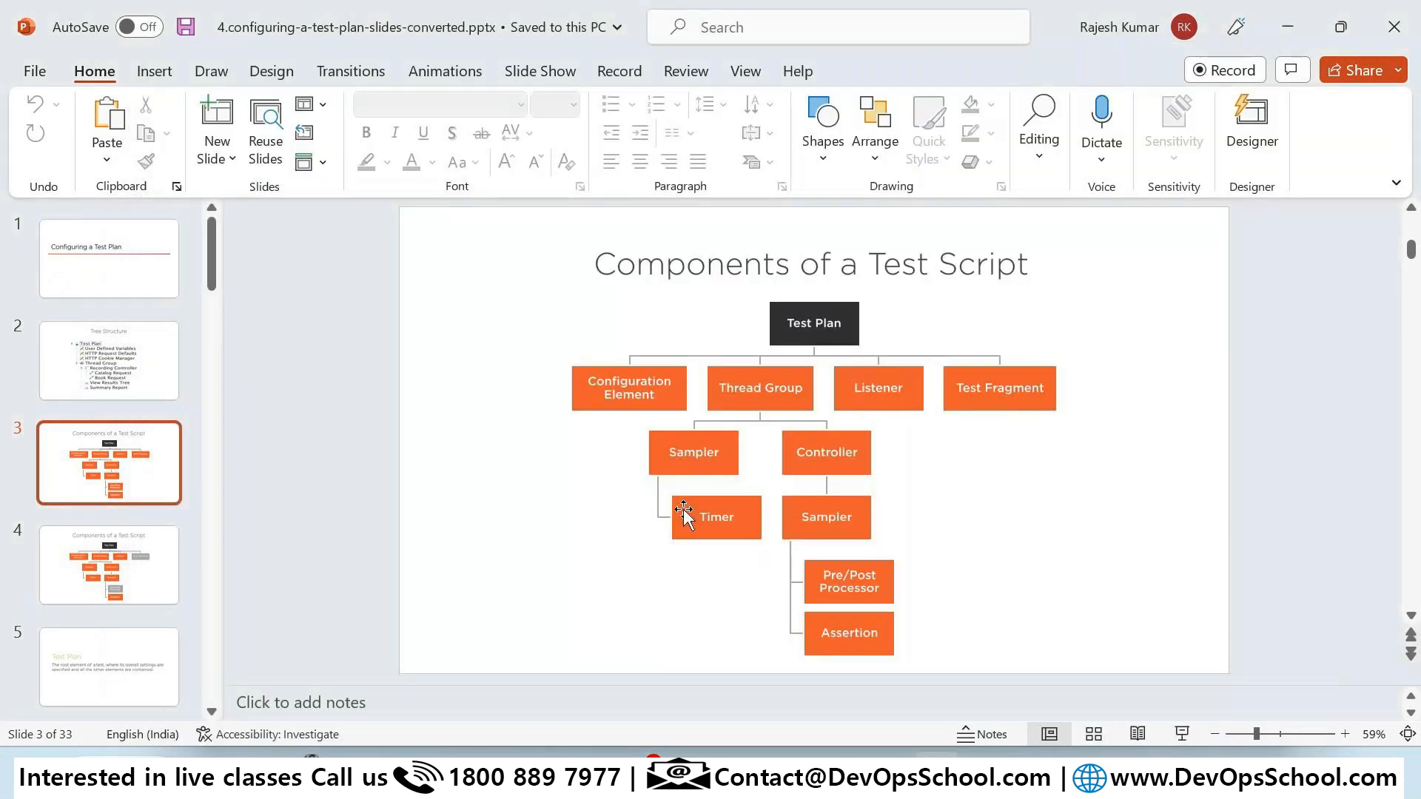
{"action": "left_click", "coordinate": [1181, 734]}
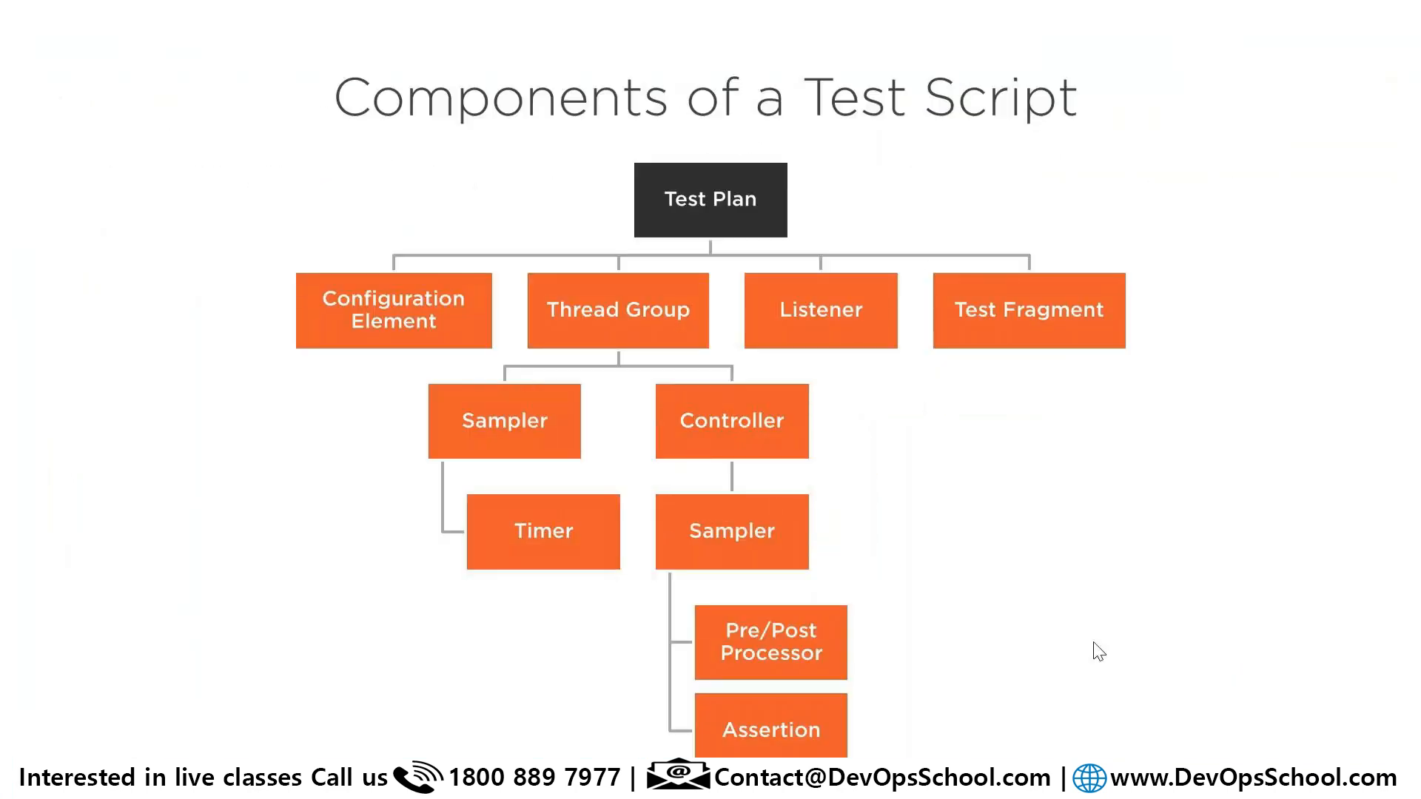
{"action": "key", "text": "Escape"}
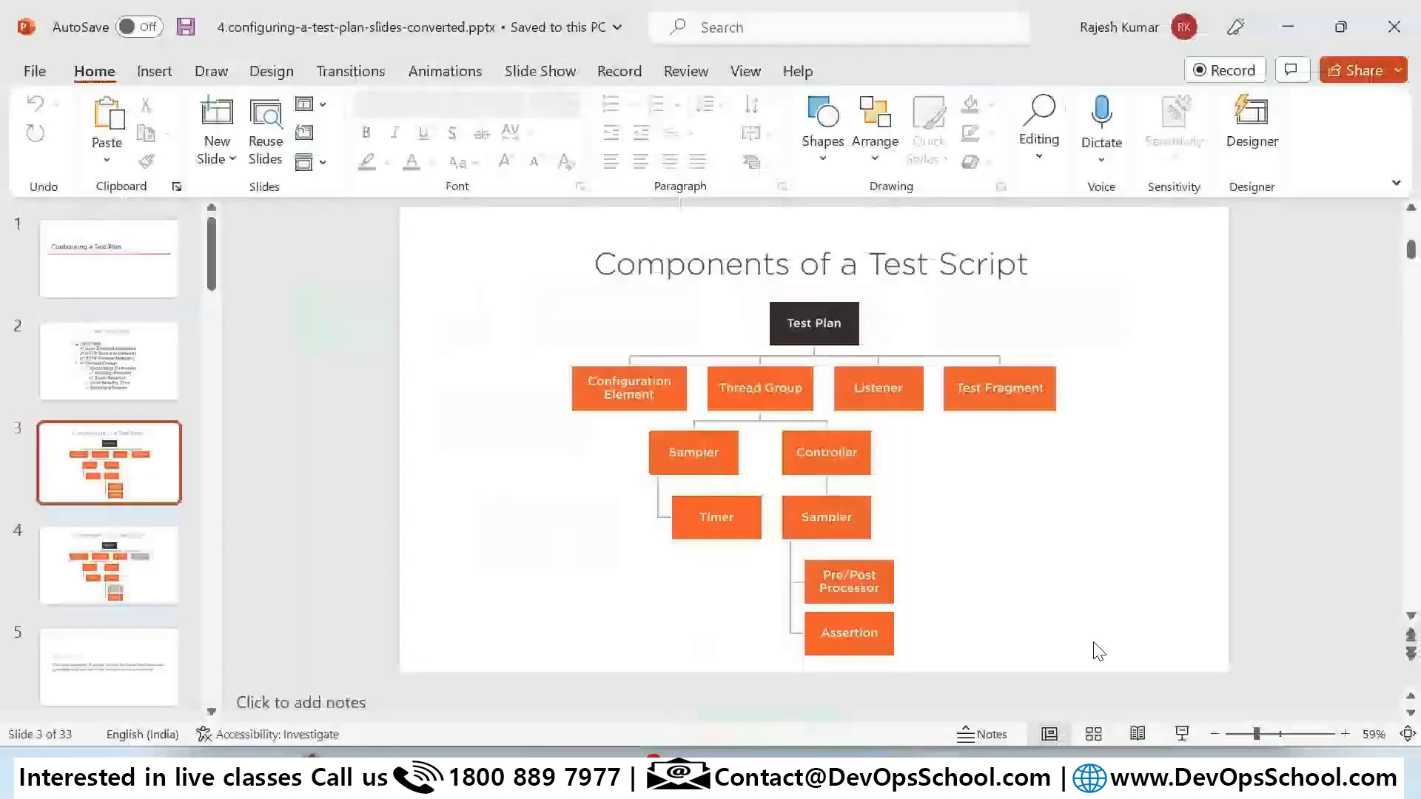
Step: Switch to JMeter, add a Constant Timer under the HTTP Request and highlight its thread delay value
{"action": "key", "text": "alt+Tab"}
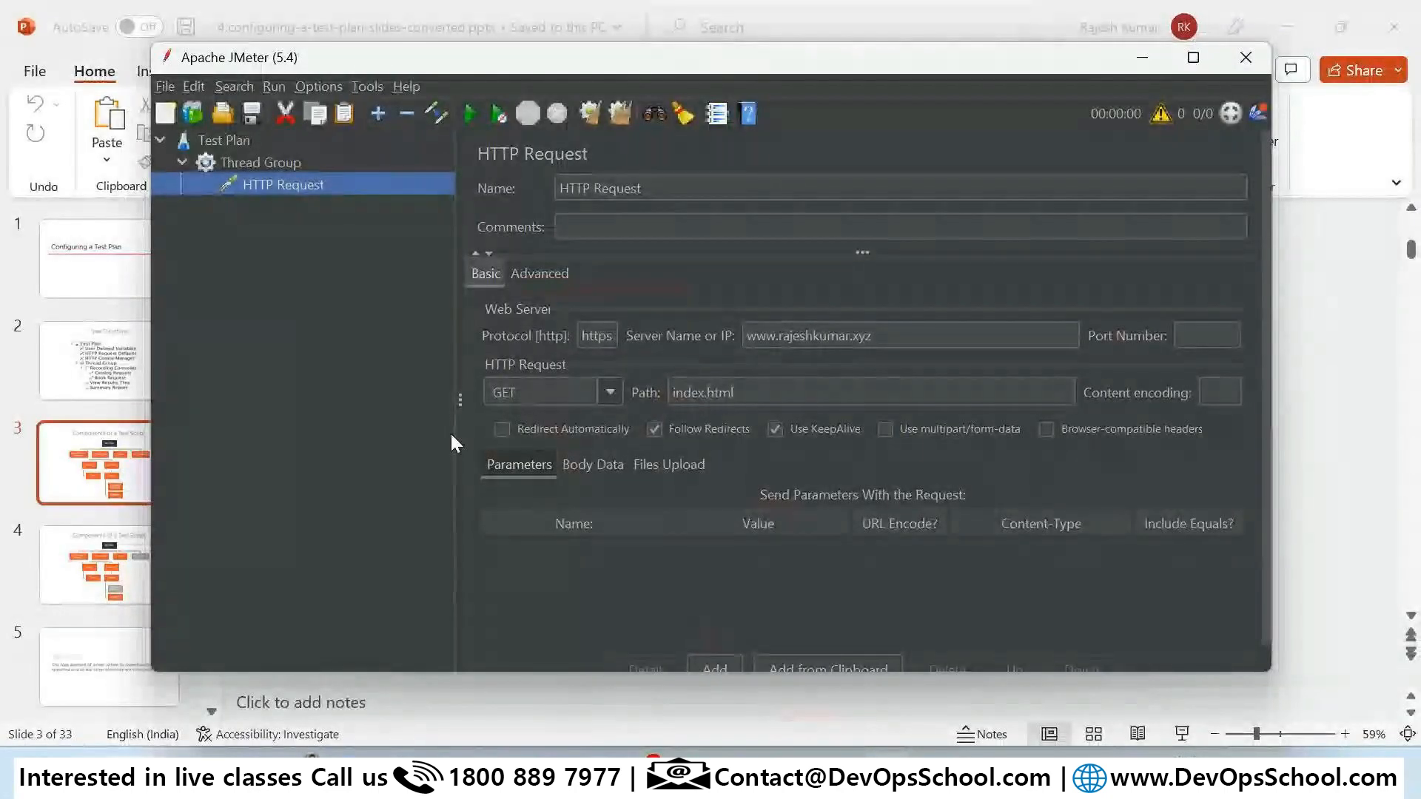
{"action": "right_click", "coordinate": [324, 187]}
{"action": "mouse_move", "coordinate": [518, 195]}
{"action": "mouse_move", "coordinate": [638, 223]}
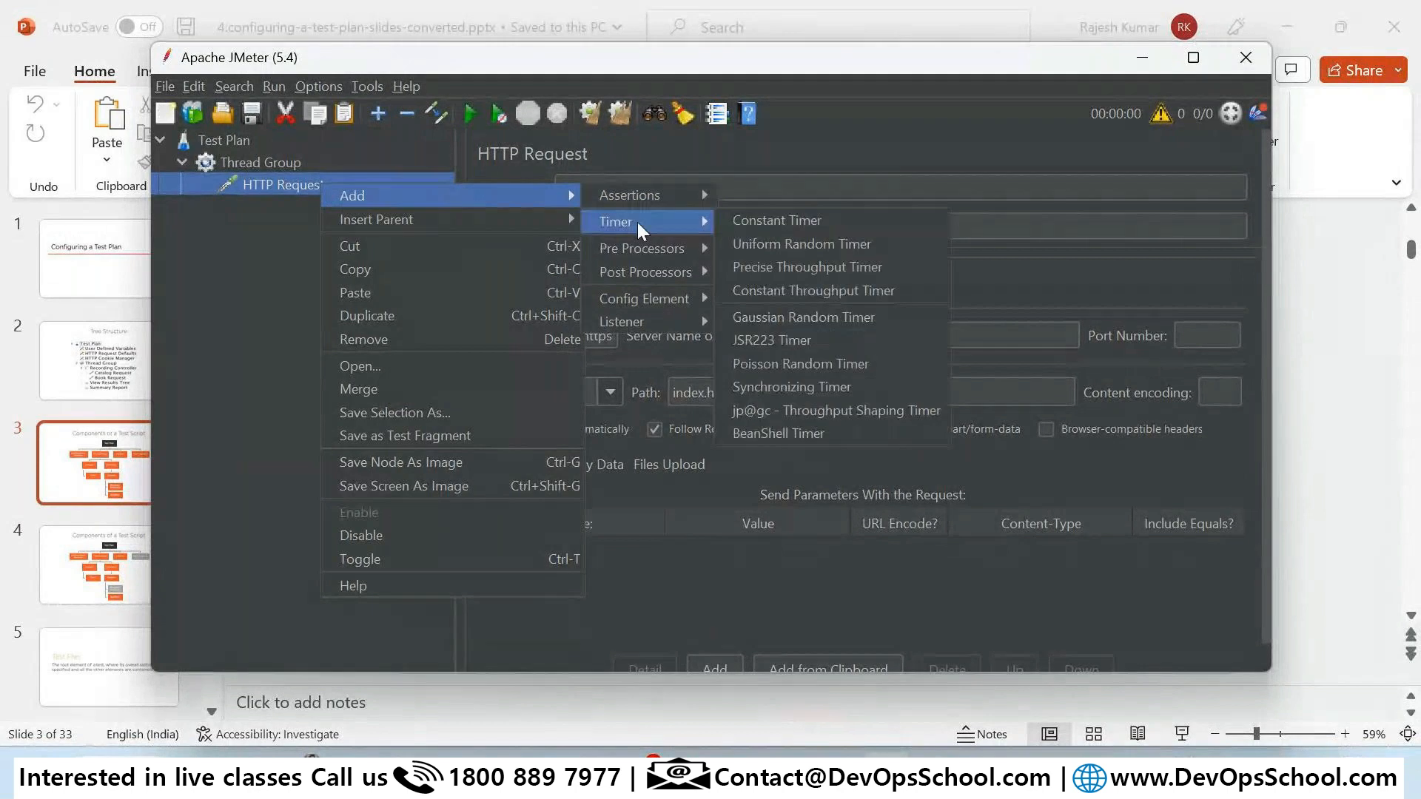
{"action": "left_click", "coordinate": [726, 219]}
{"action": "left_click_drag", "start_coordinate": [708, 264], "coordinate": [538, 298]}
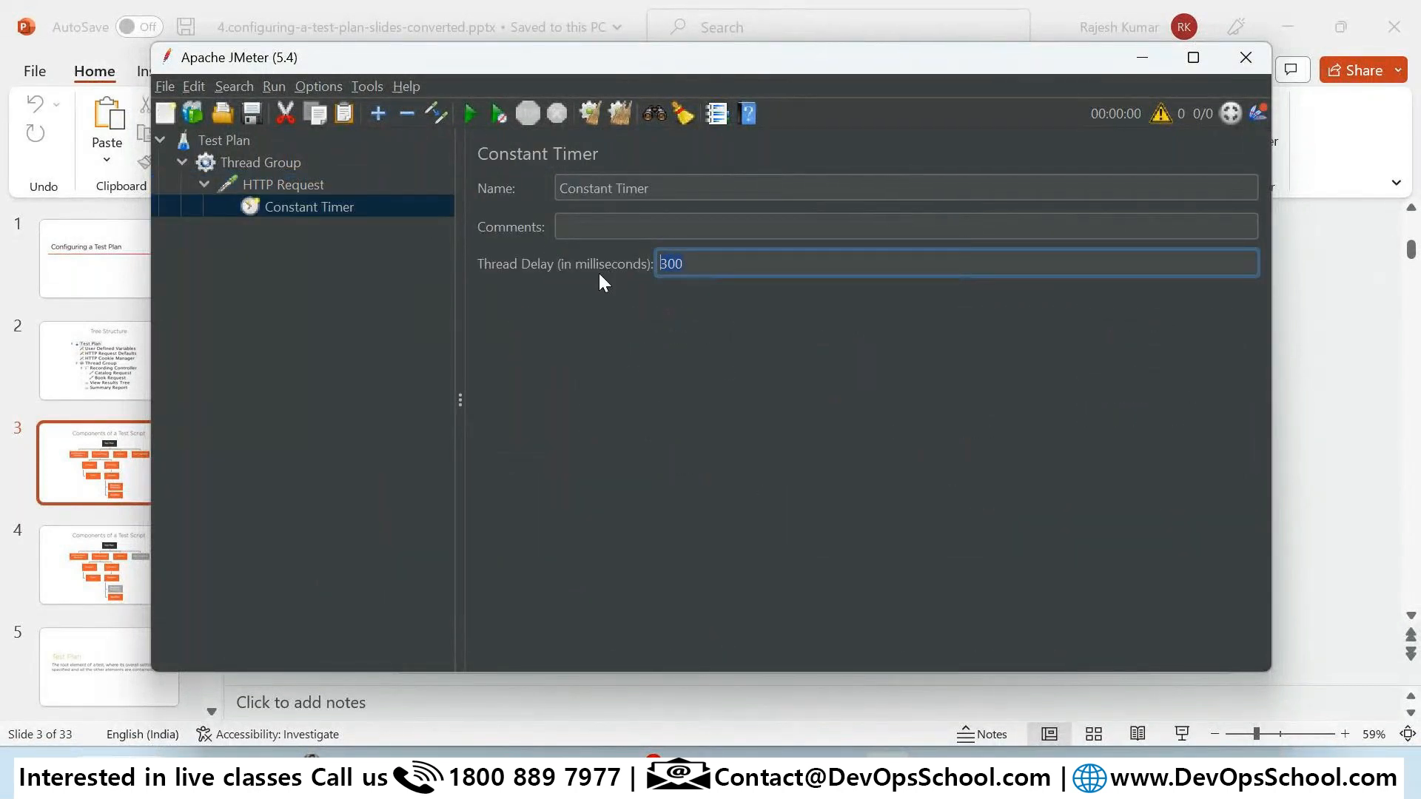
Step: Return to PowerPoint, present the components slide again and select its Timer box
{"action": "key", "text": "alt+Tab"}
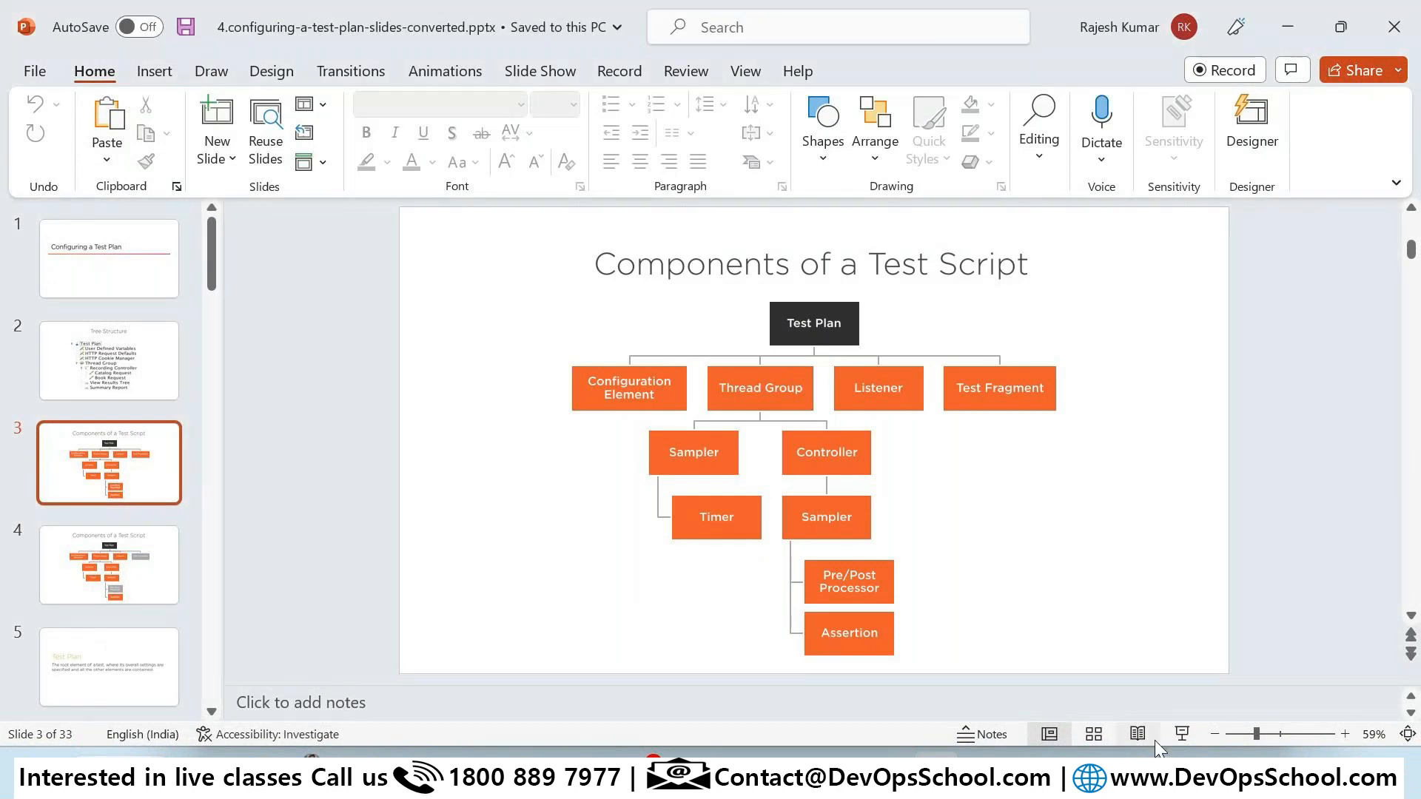
{"action": "left_click", "coordinate": [1182, 734]}
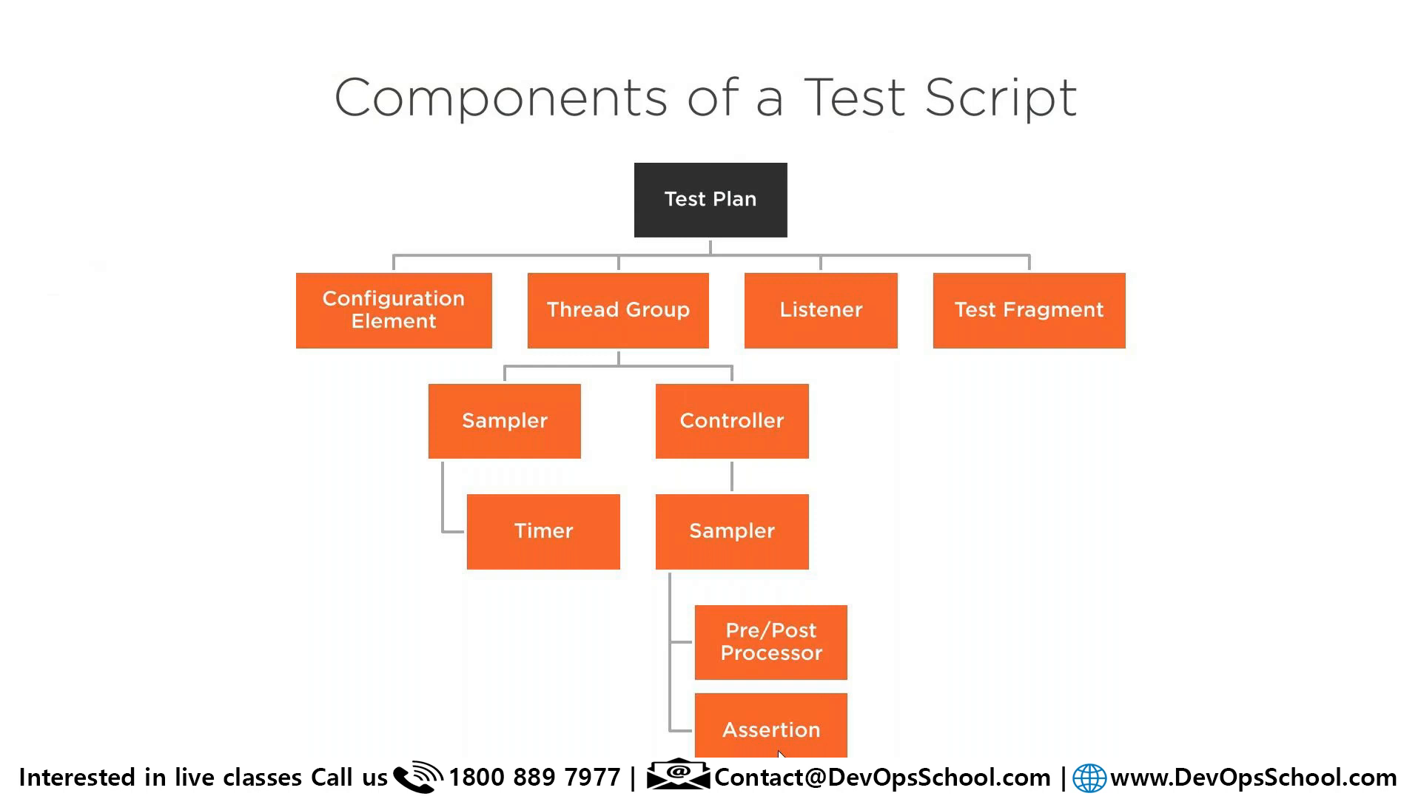
{"action": "key", "text": "Escape"}
{"action": "left_click", "coordinate": [670, 519]}
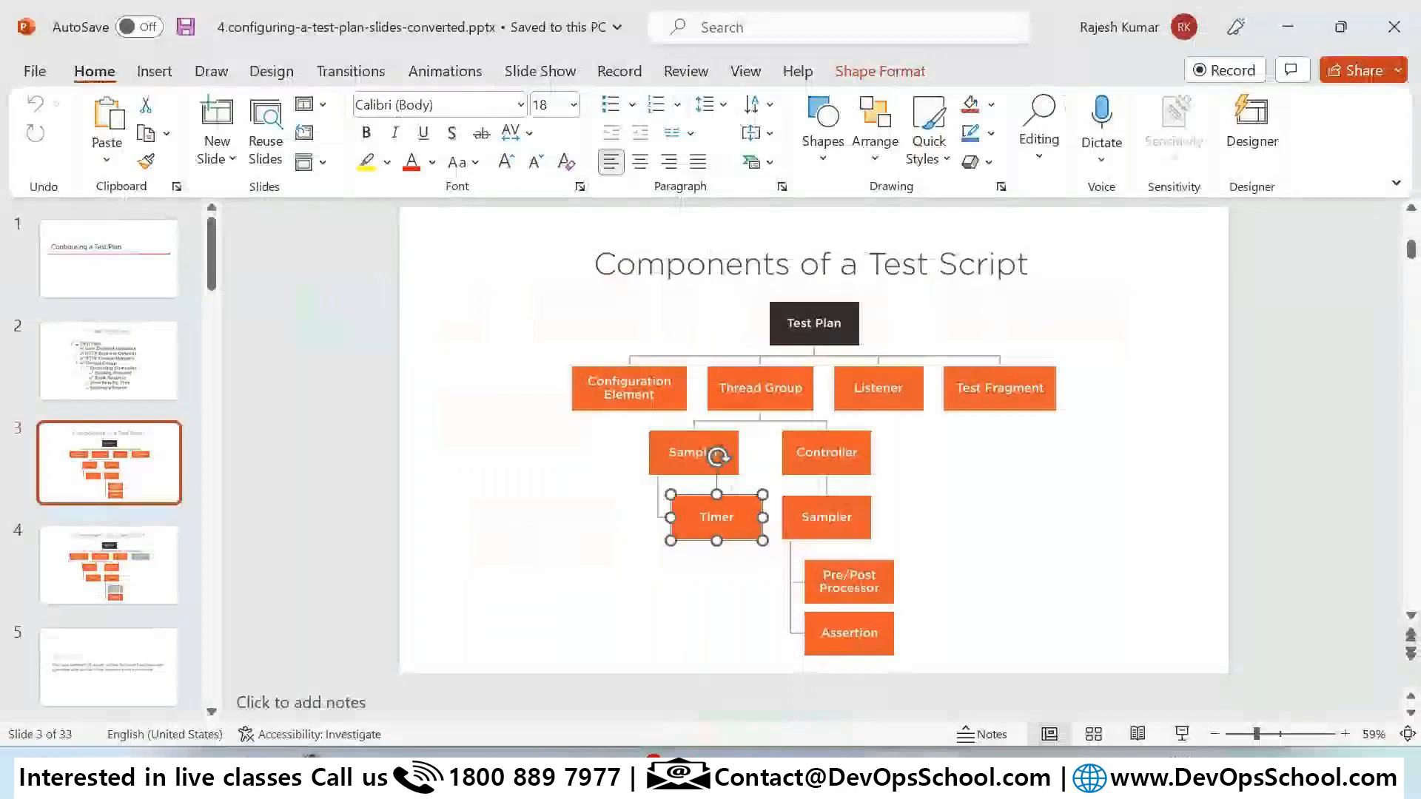
Step: Switch back to JMeter and add a Response Assertion to the Thread Group
{"action": "left_click", "coordinate": [887, 776]}
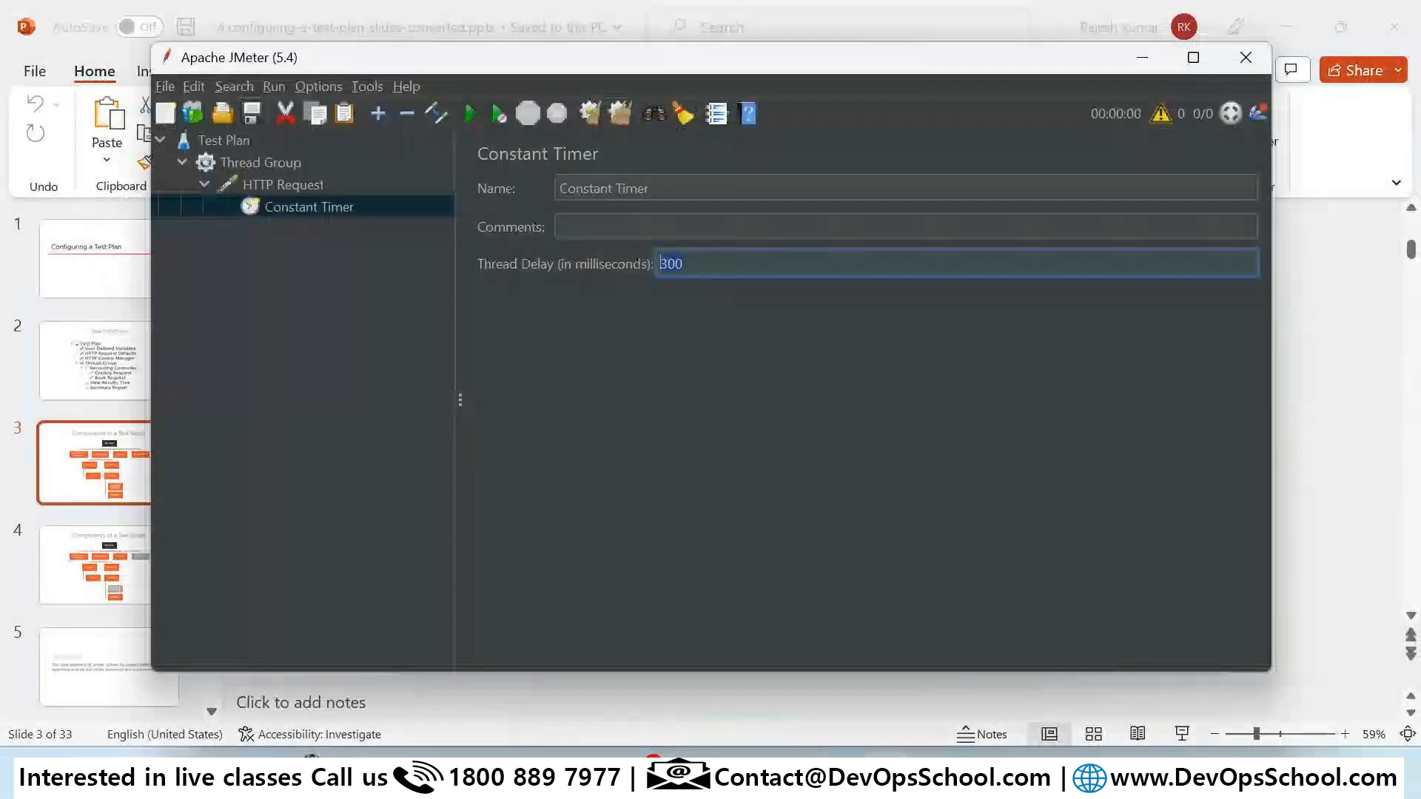
{"action": "right_click", "coordinate": [277, 185]}
{"action": "right_click", "coordinate": [271, 166]}
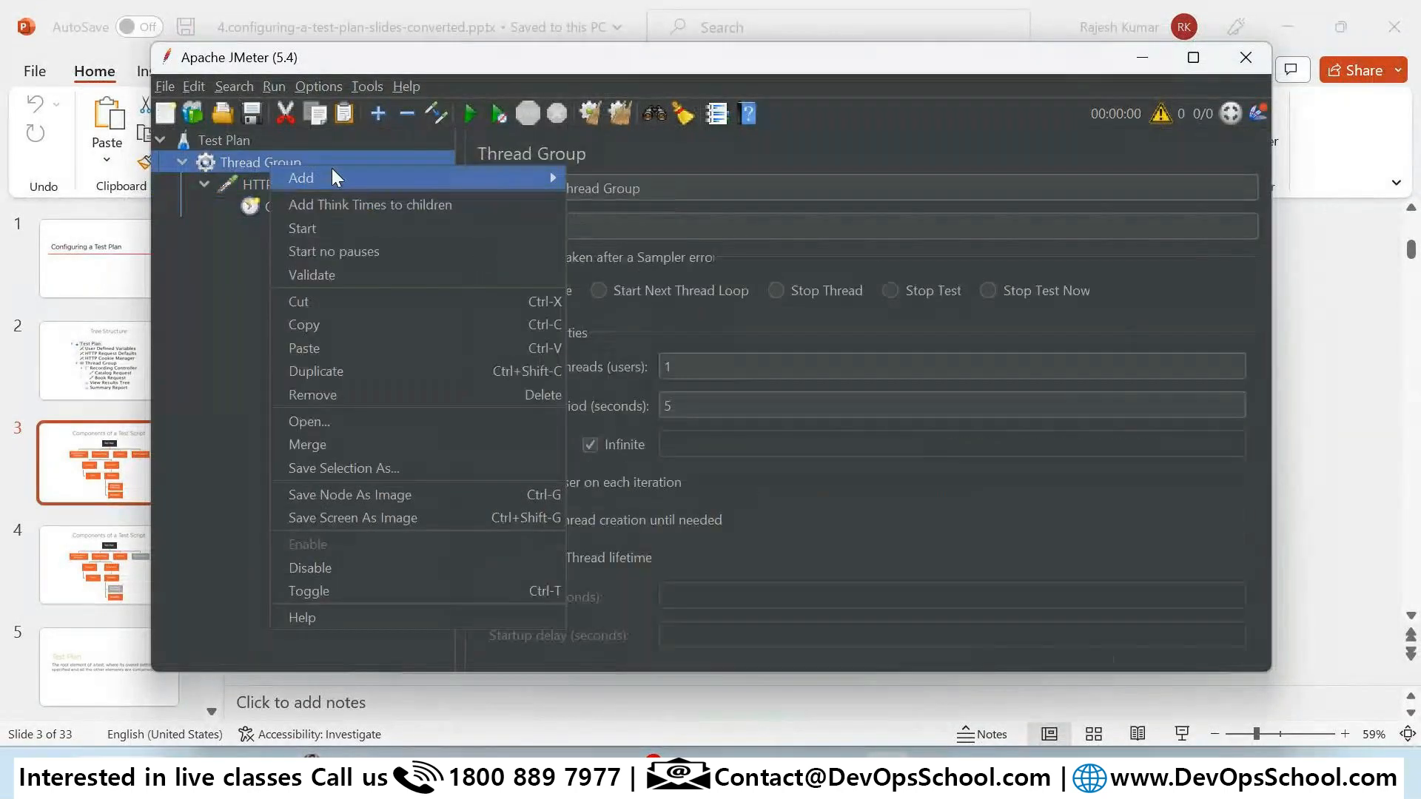
{"action": "mouse_move", "coordinate": [331, 177]}
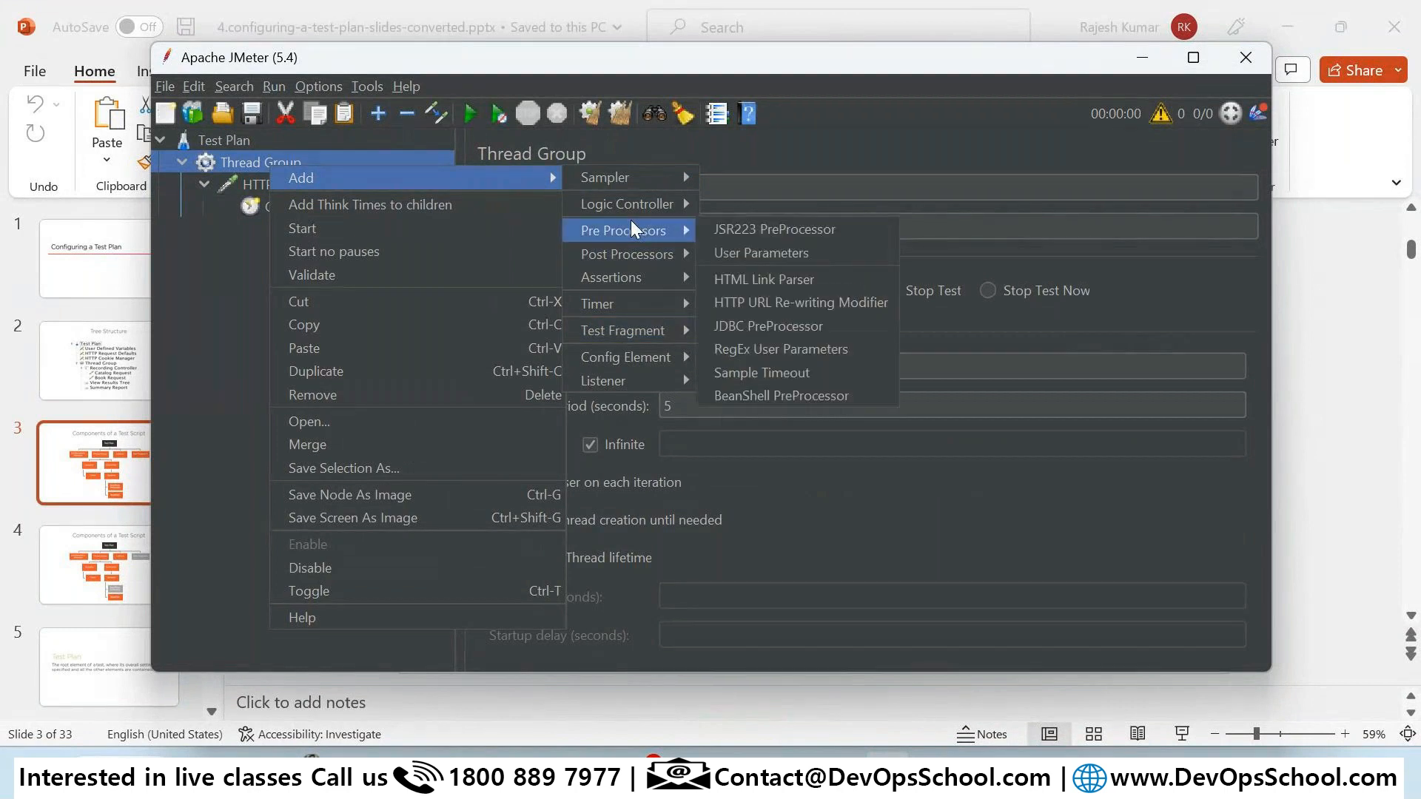
{"action": "mouse_move", "coordinate": [642, 274]}
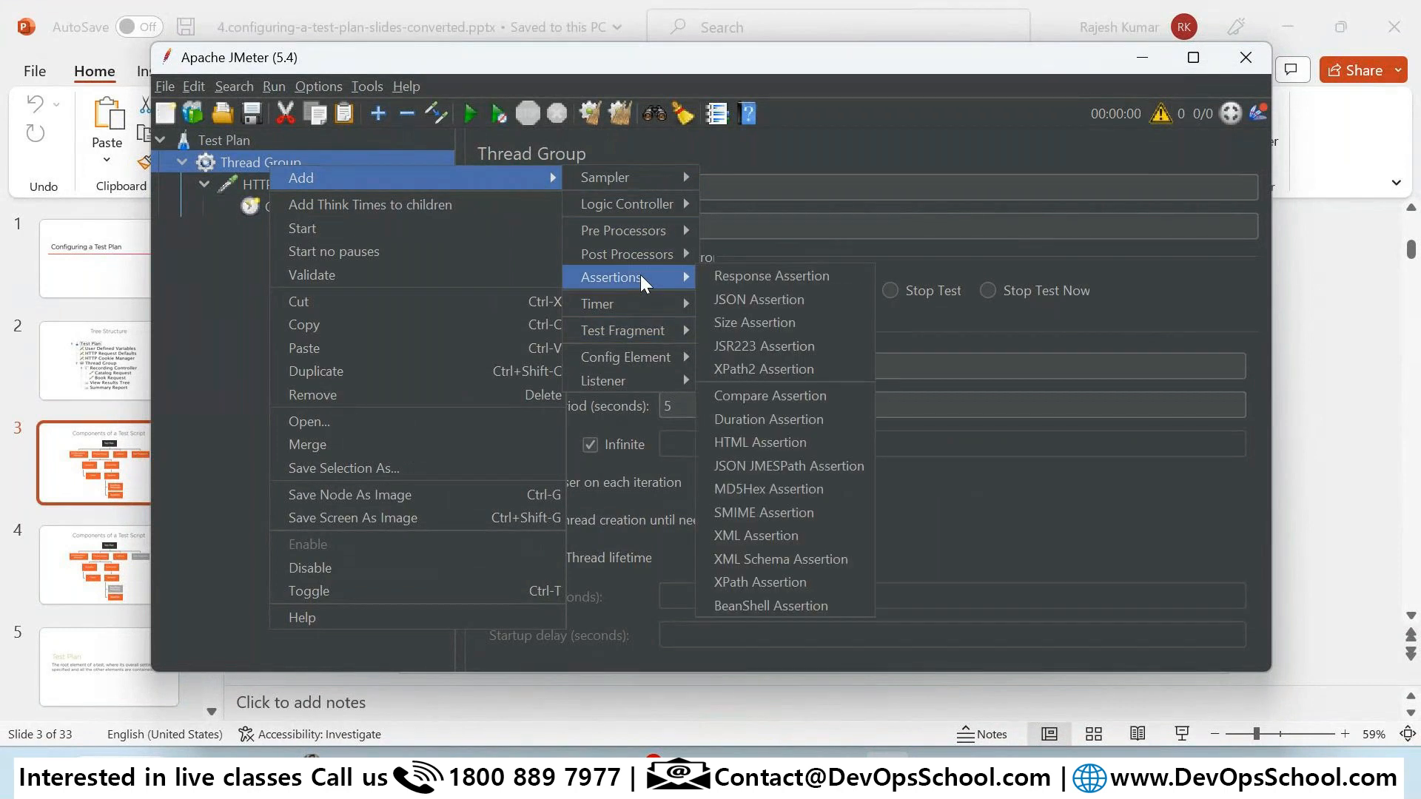
{"action": "left_click", "coordinate": [747, 277]}
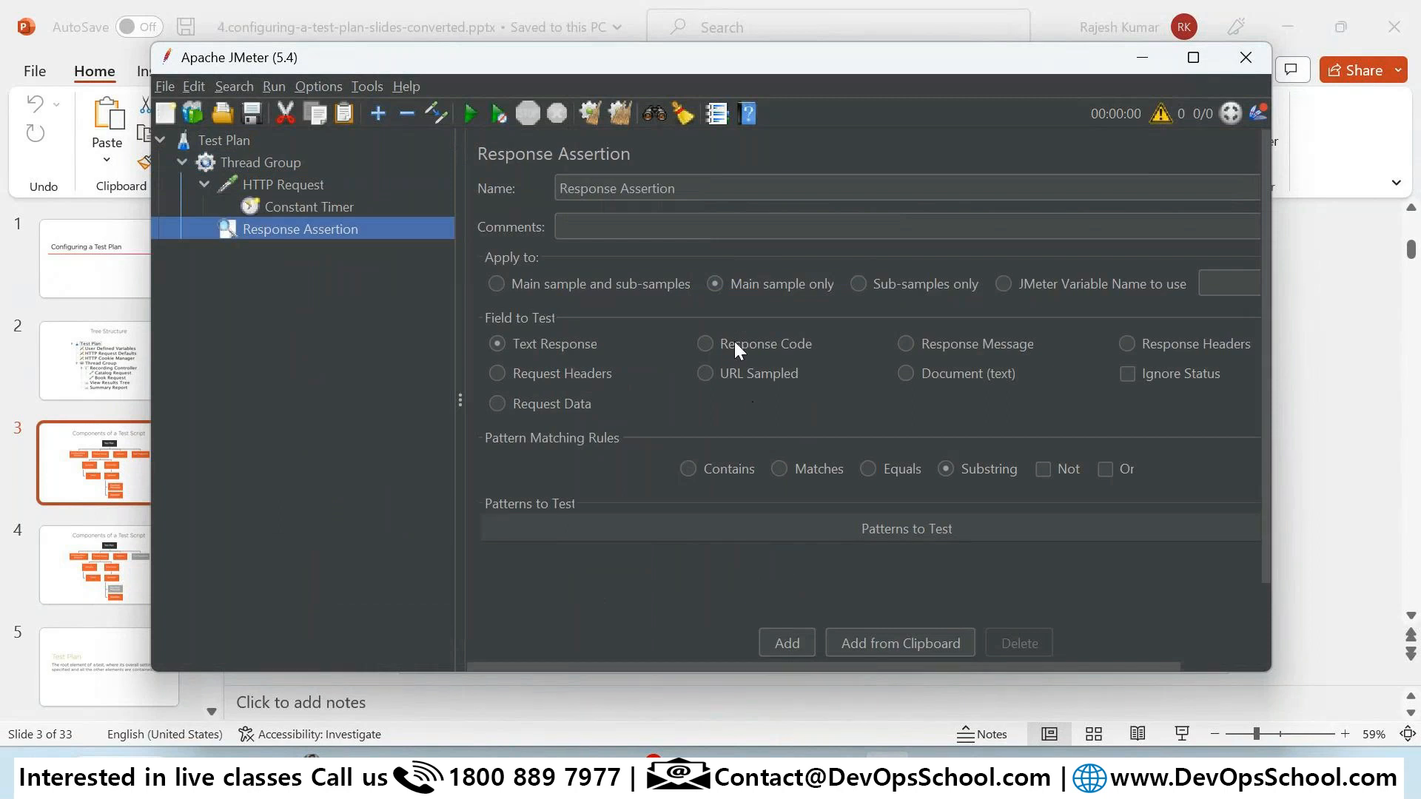
Step: Set the Response Assertion to test the Response Code and add the pattern 200
{"action": "left_click", "coordinate": [706, 345]}
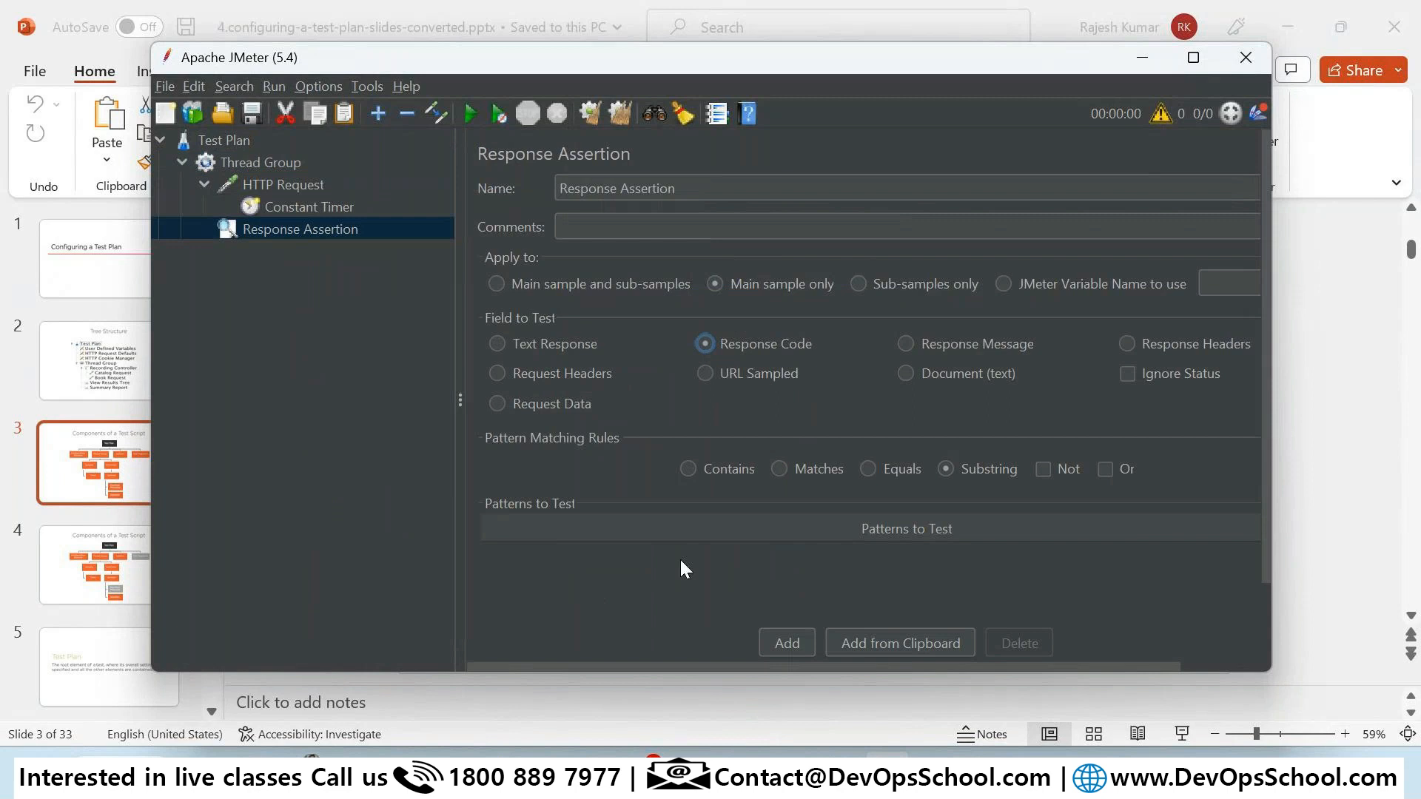
{"action": "left_click", "coordinate": [787, 651]}
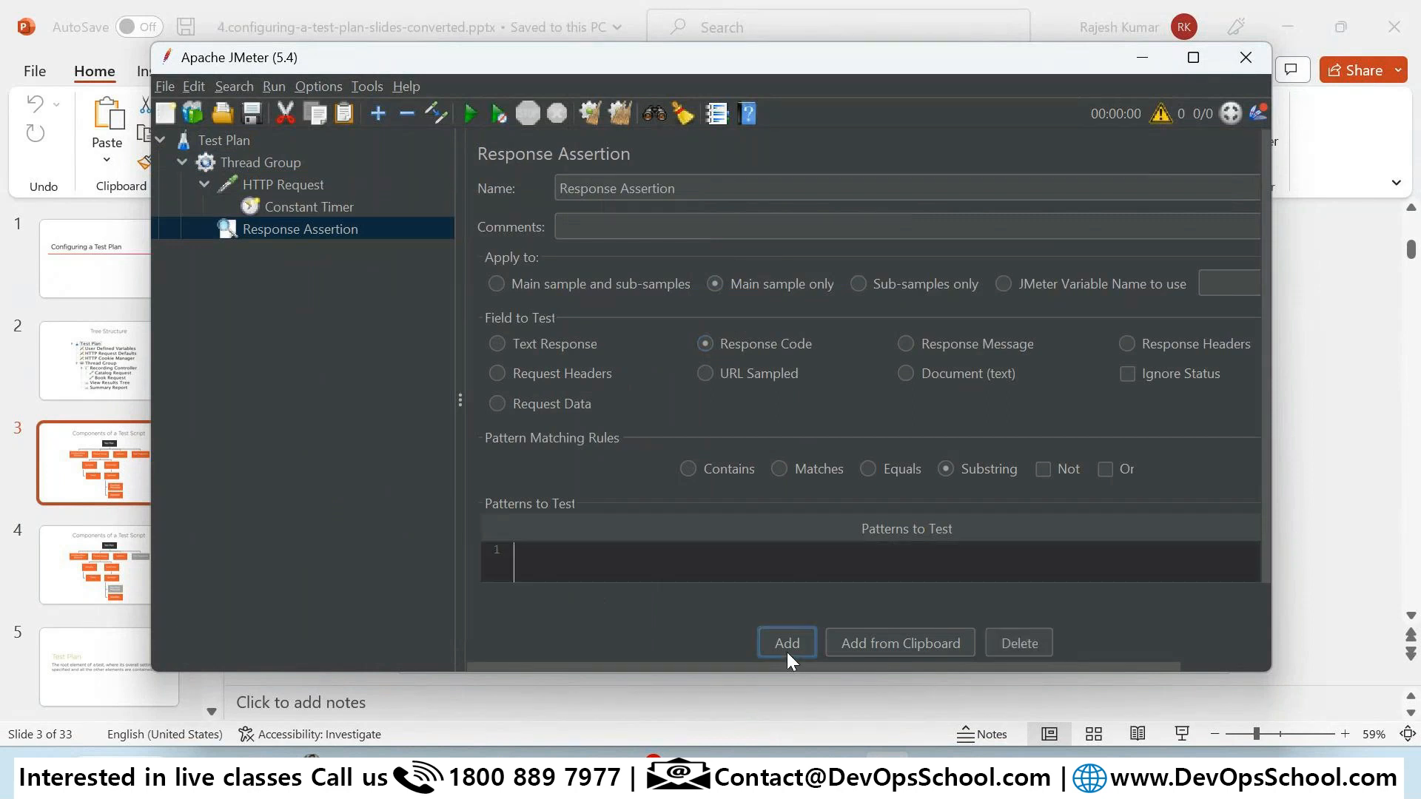
{"action": "double_click", "coordinate": [640, 563]}
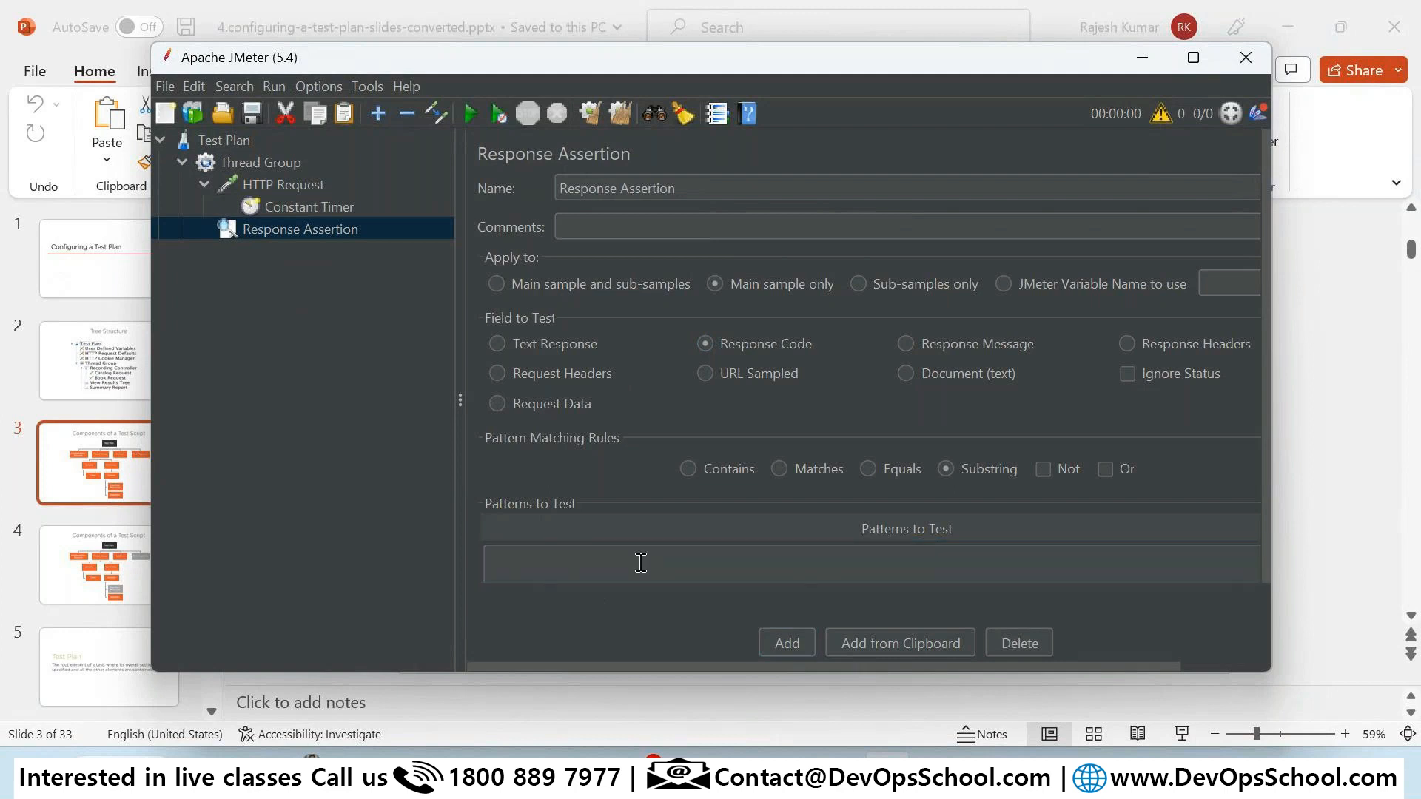
{"action": "left_click", "coordinate": [625, 556]}
{"action": "type", "text": "2"}
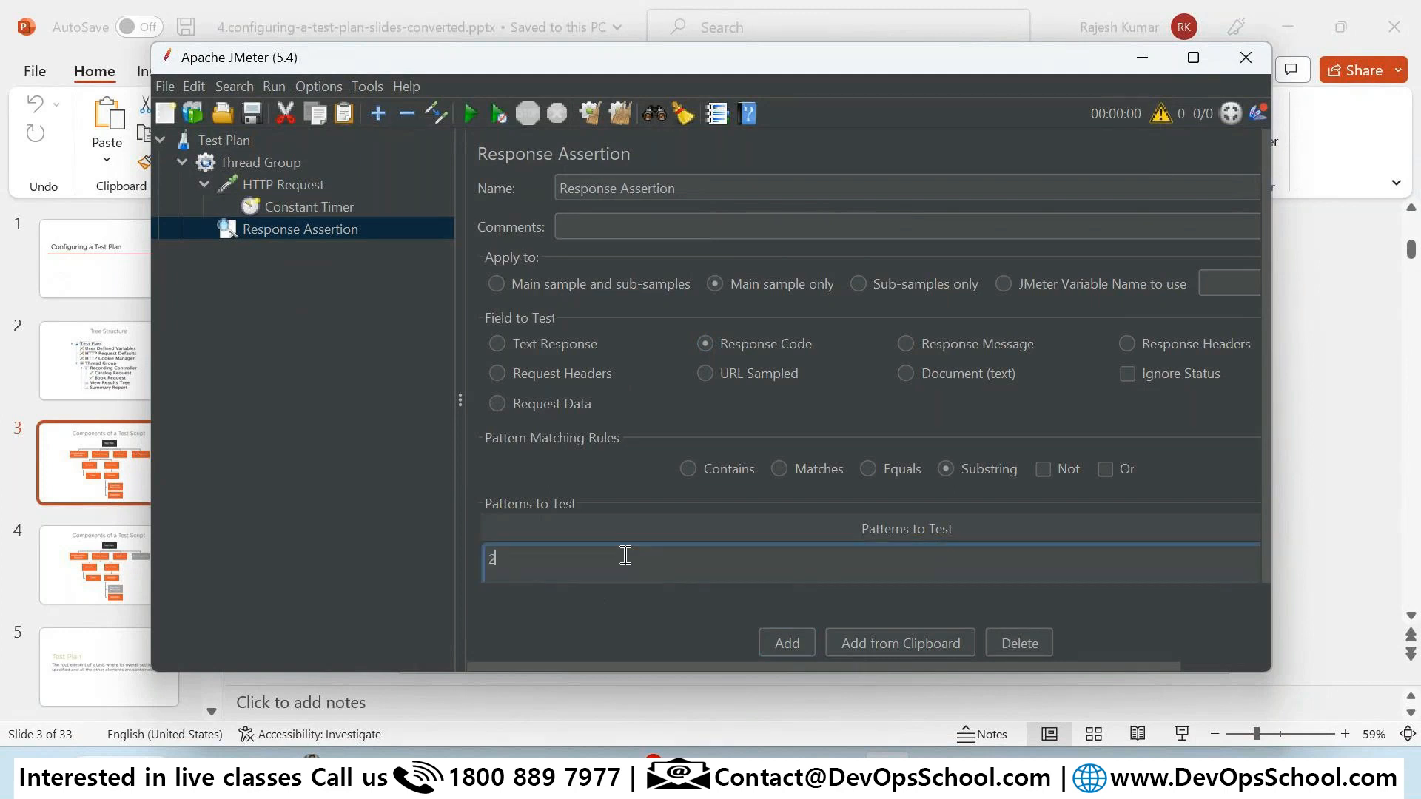
{"action": "type", "text": "00"}
{"action": "left_click", "coordinate": [381, 428]}
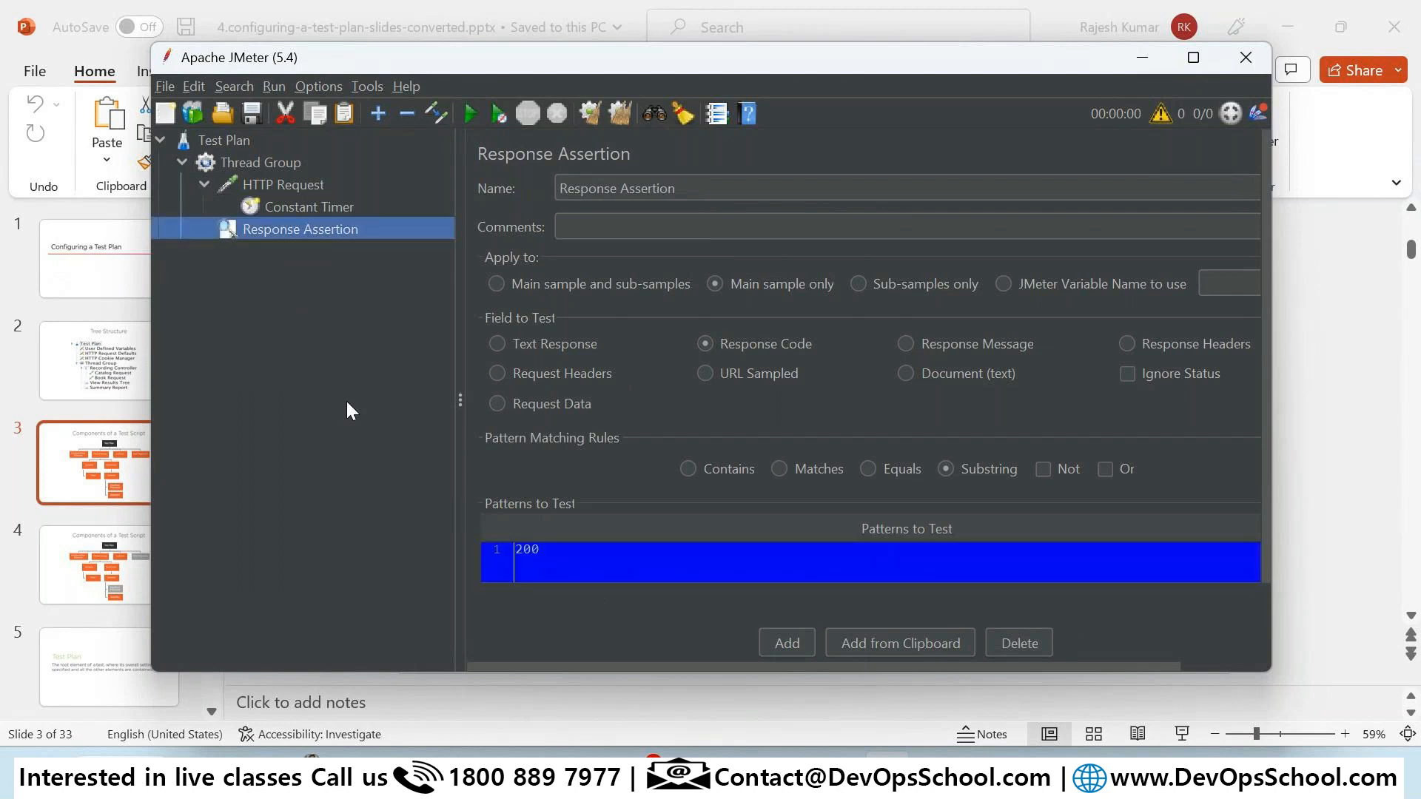
Step: Review the settings of the Thread Group, the HTTP Request and the Response Assertion
{"action": "left_click", "coordinate": [276, 169]}
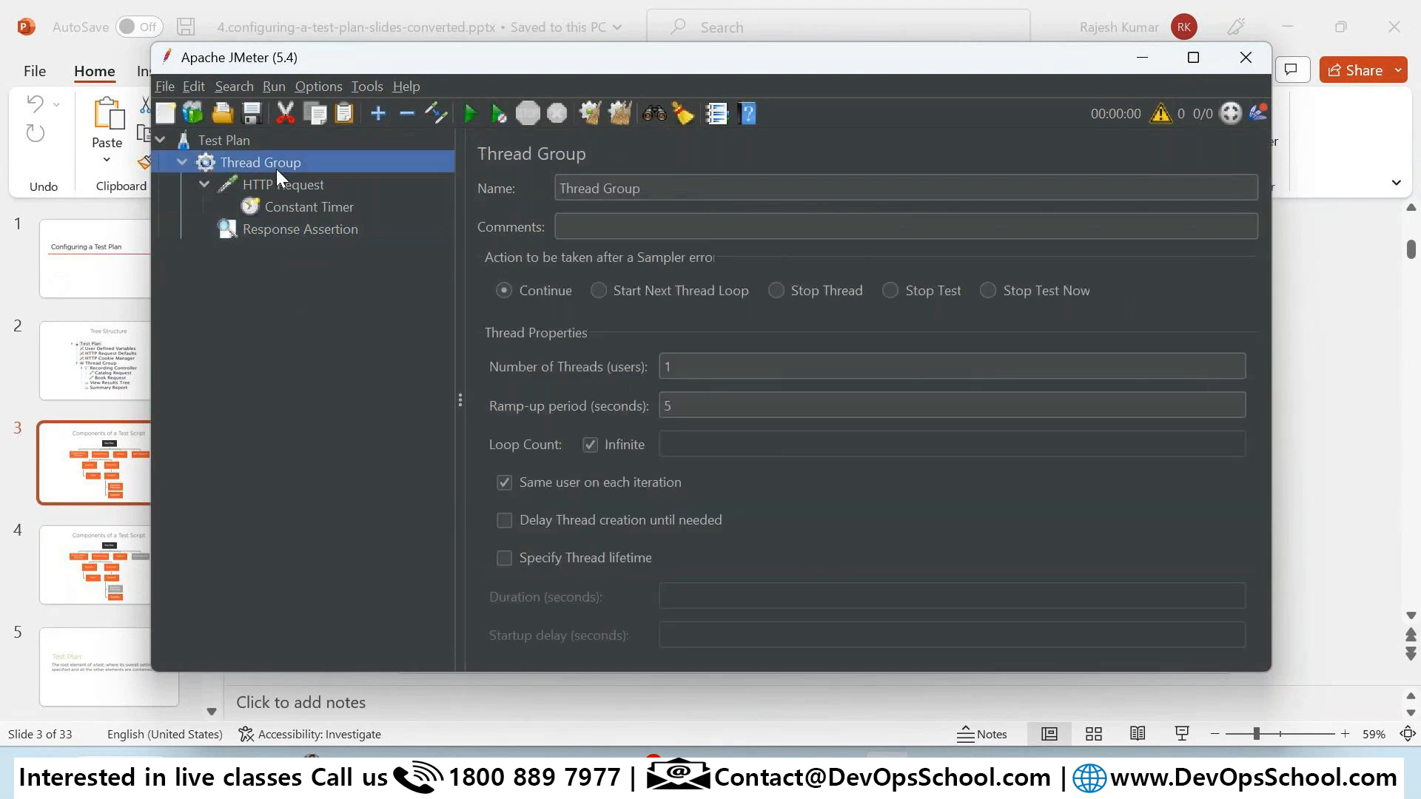
{"action": "left_click", "coordinate": [288, 190]}
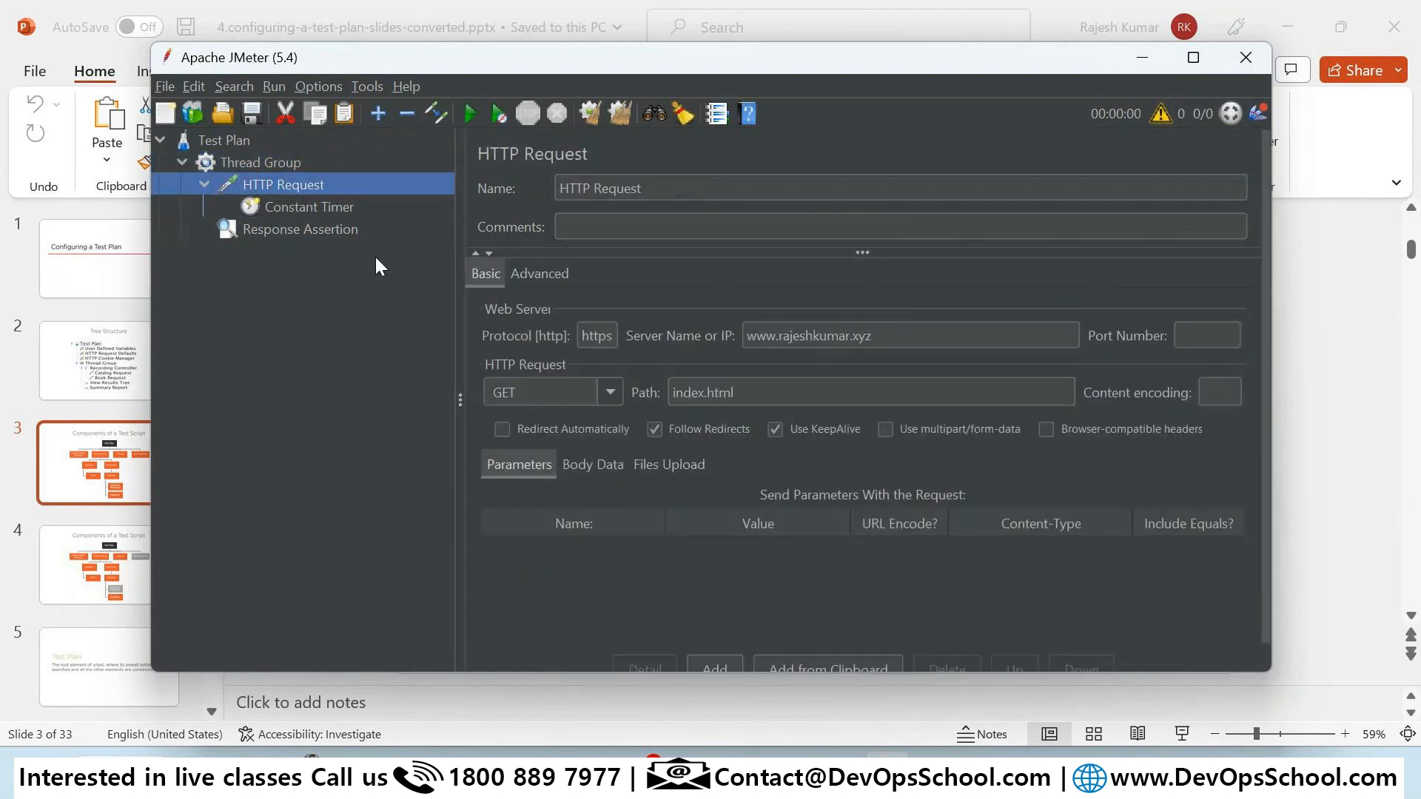
{"action": "left_click", "coordinate": [294, 227]}
{"action": "key", "text": "alt+Tab"}
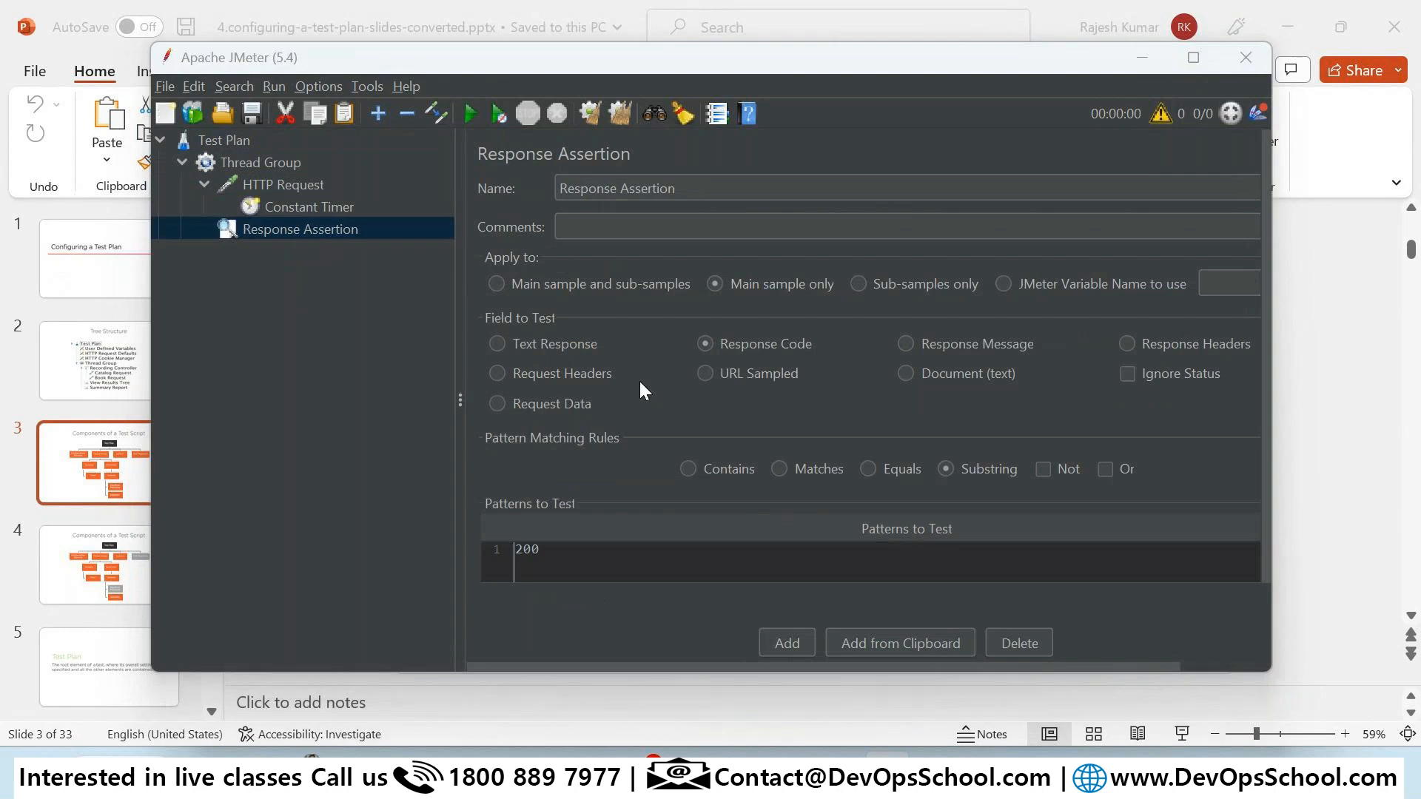
{"action": "key", "text": "alt+Tab"}
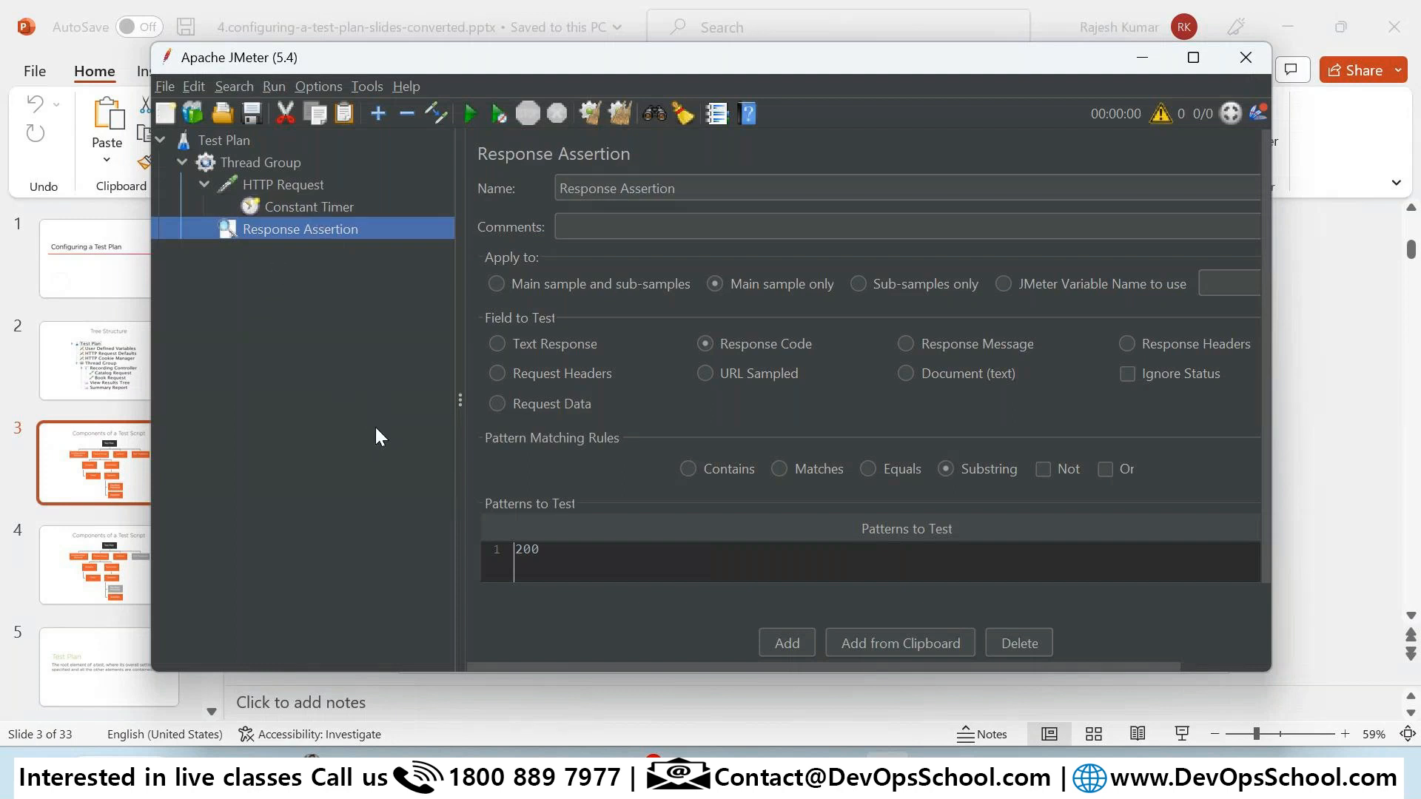
Step: Switch to PowerPoint and examine the Listener component on the test script slide in the slide show
{"action": "key", "text": "alt+Tab"}
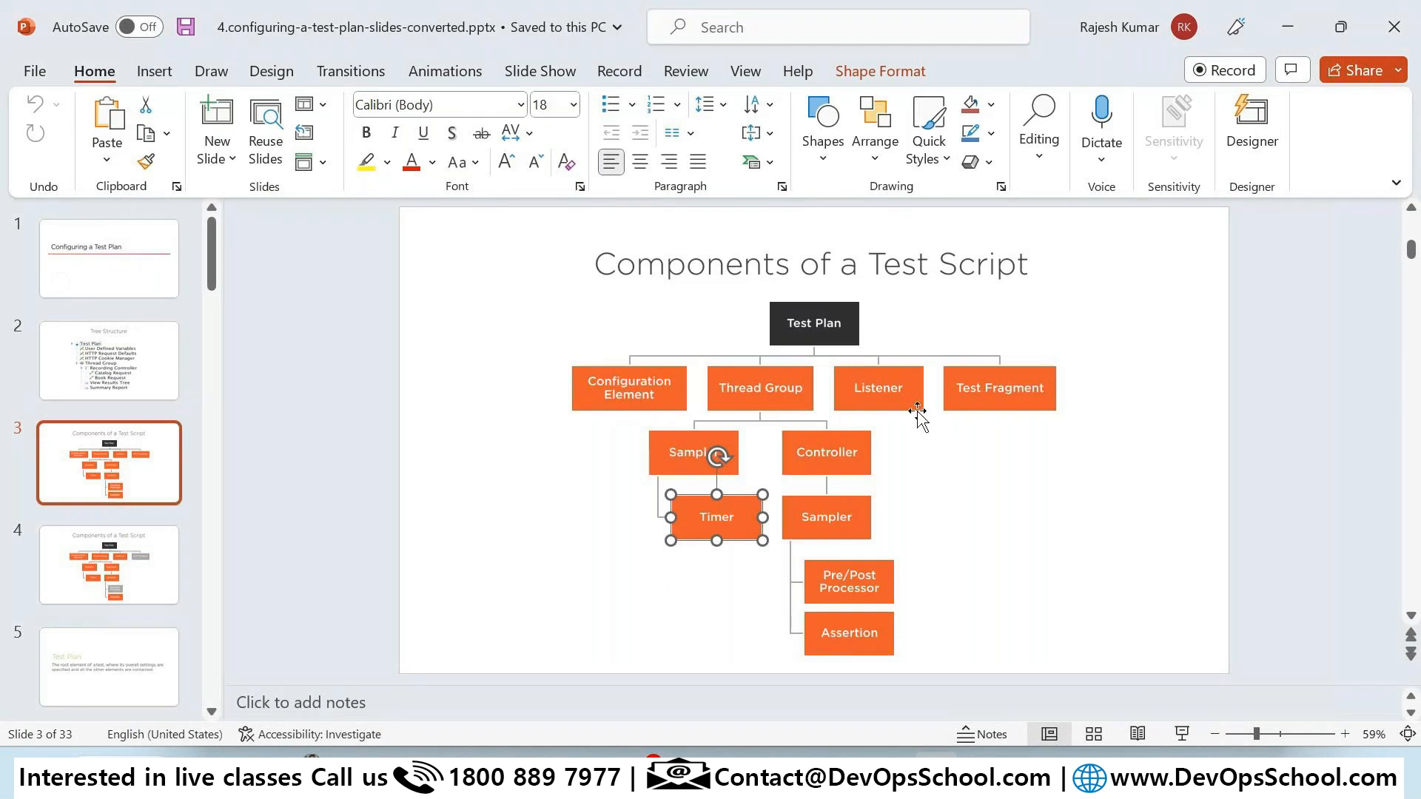
{"action": "key", "text": "shift+F5"}
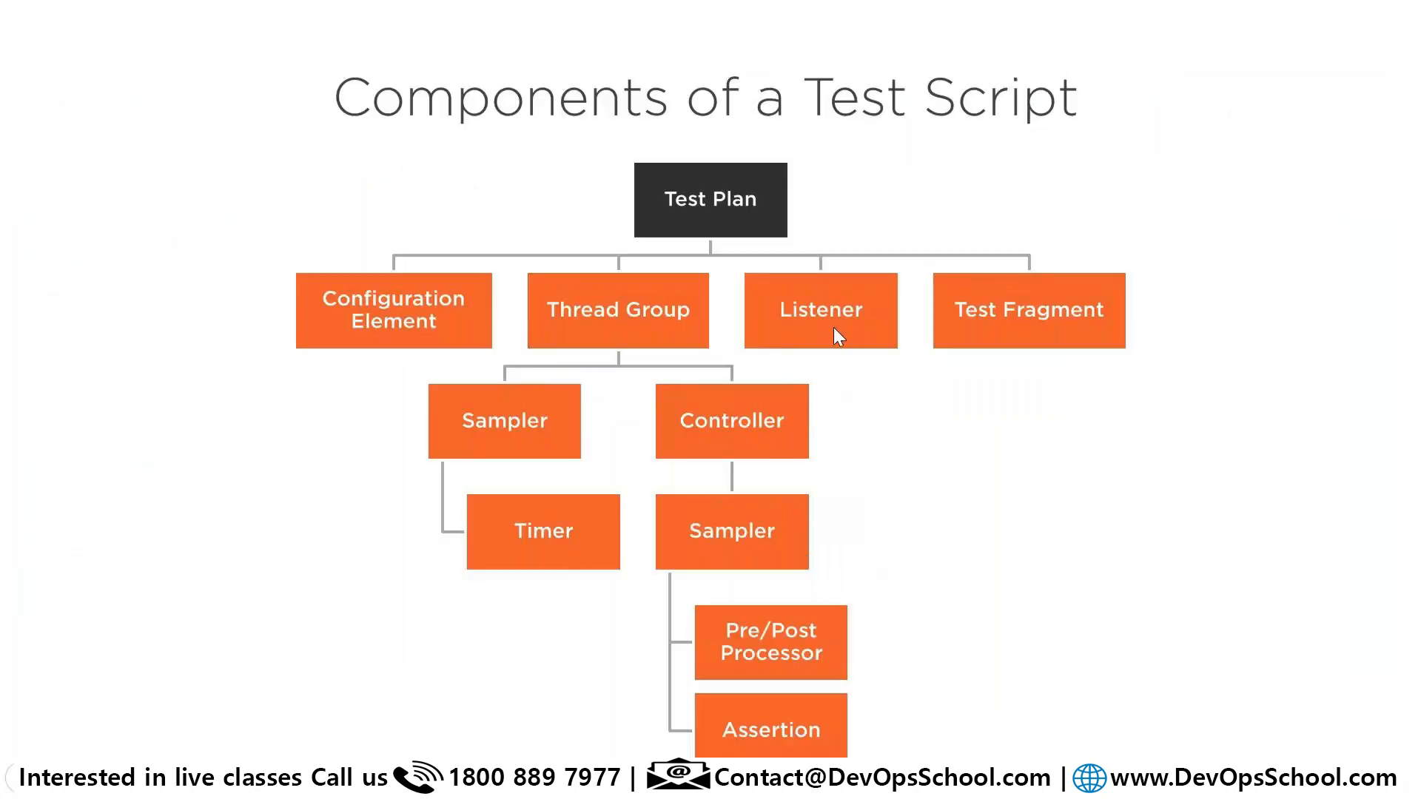
{"action": "key", "text": "Escape"}
Step: Switch to JMeter and add a View Results Tree listener to the Thread Group
{"action": "key", "text": "alt+Tab"}
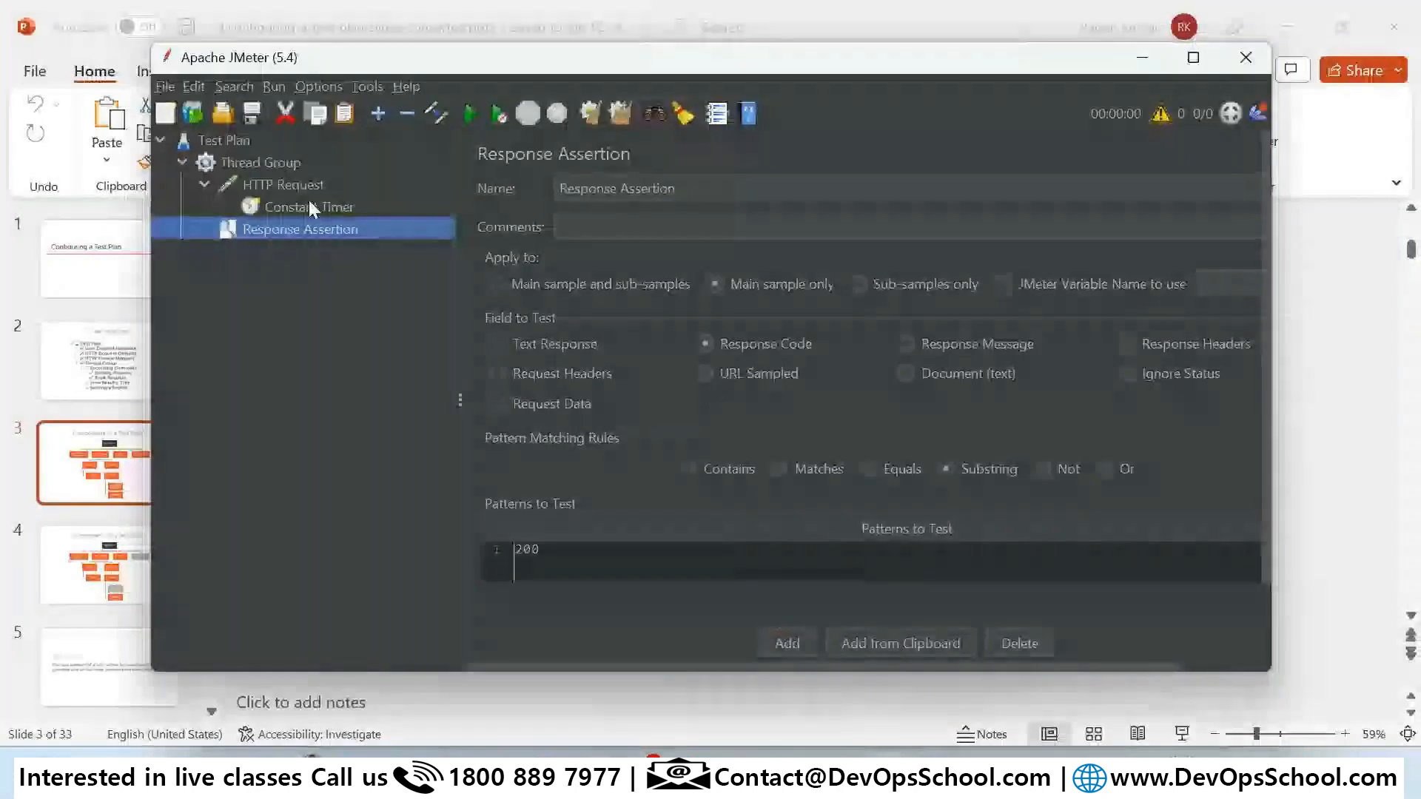
{"action": "left_click", "coordinate": [277, 164]}
{"action": "left_click", "coordinate": [277, 182]}
{"action": "left_click", "coordinate": [277, 167]}
{"action": "left_click", "coordinate": [278, 184]}
{"action": "left_click", "coordinate": [272, 166]}
{"action": "right_click", "coordinate": [273, 167]}
{"action": "mouse_move", "coordinate": [550, 176]}
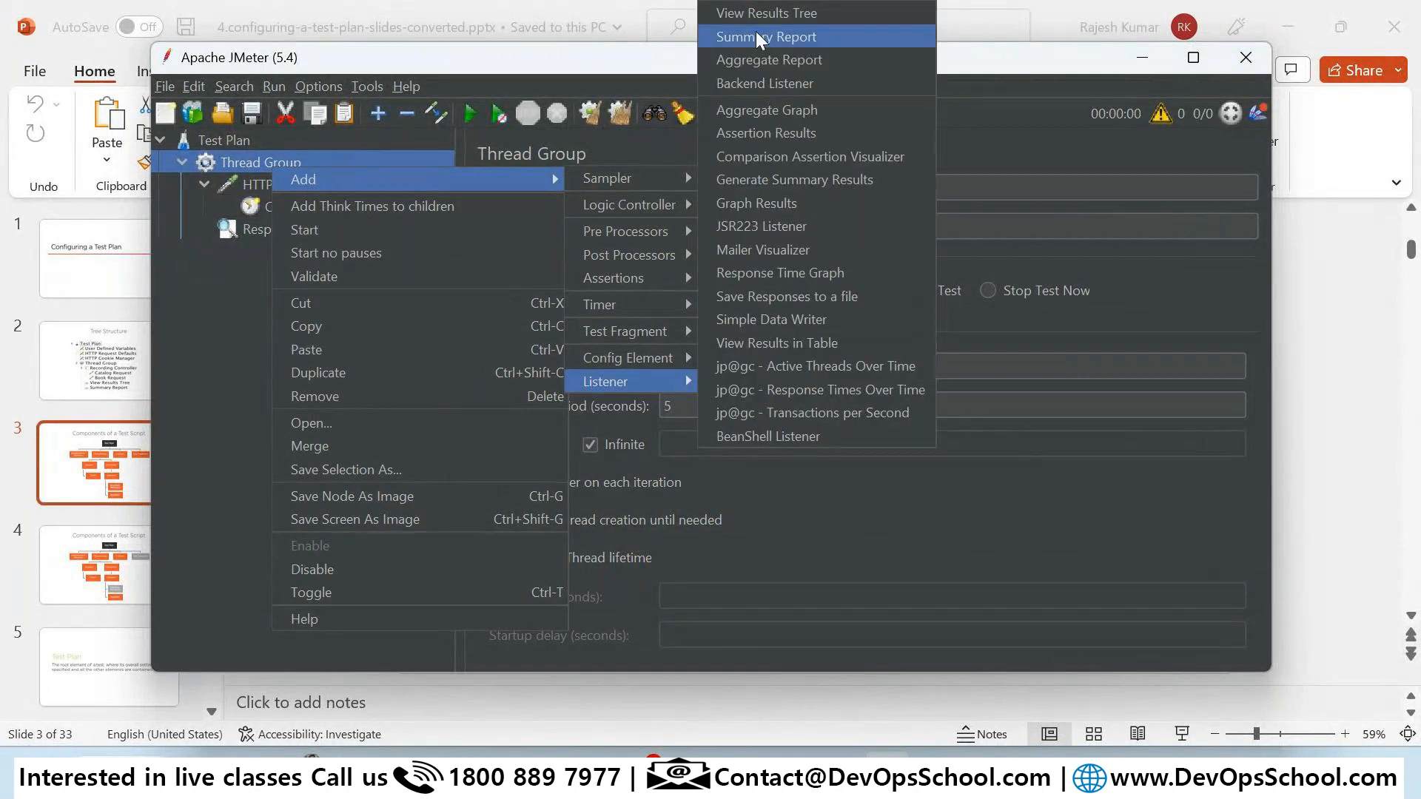
{"action": "left_click", "coordinate": [724, 61]}
Step: Add a Summary Report listener to the Thread Group
{"action": "left_click", "coordinate": [297, 162]}
{"action": "right_click", "coordinate": [298, 163]}
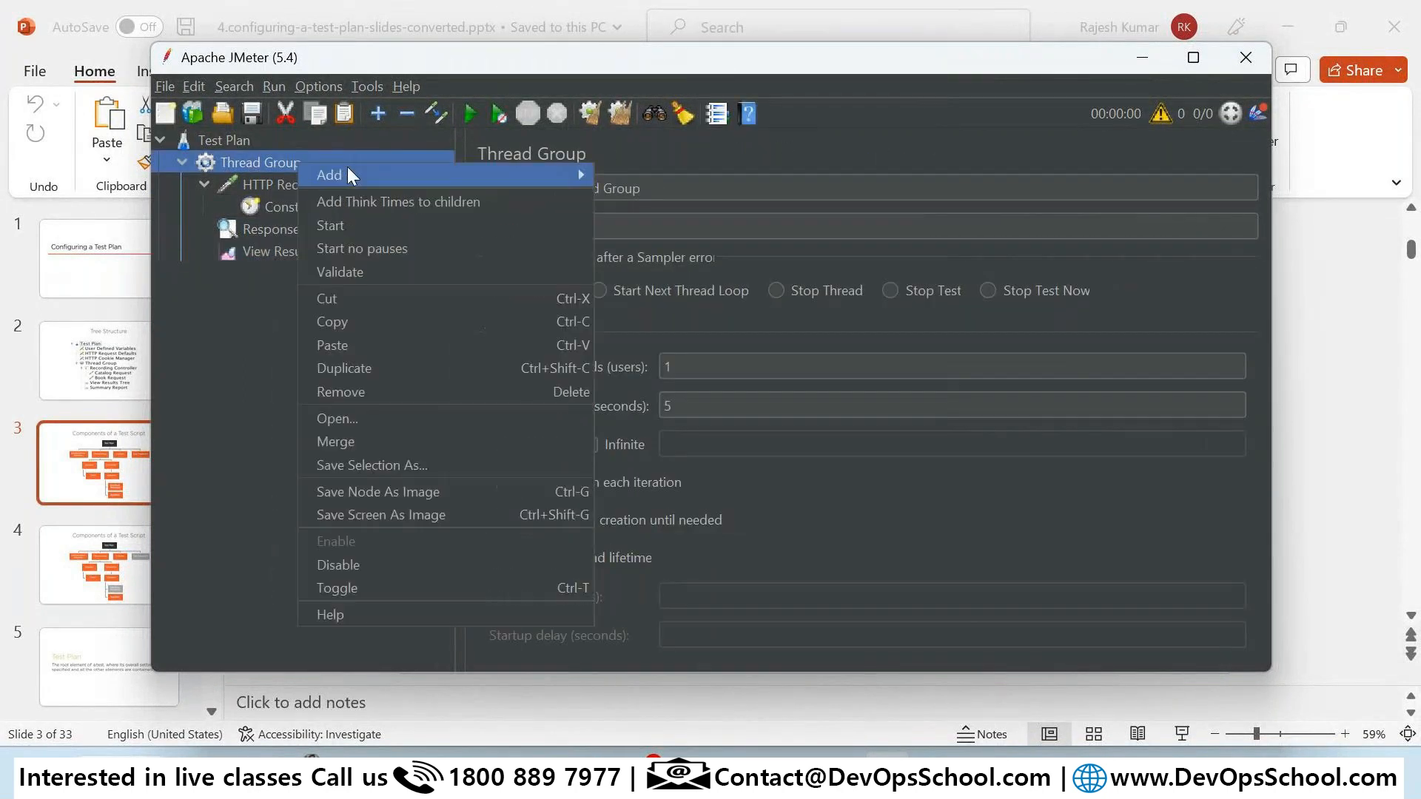
{"action": "mouse_move", "coordinate": [358, 168]}
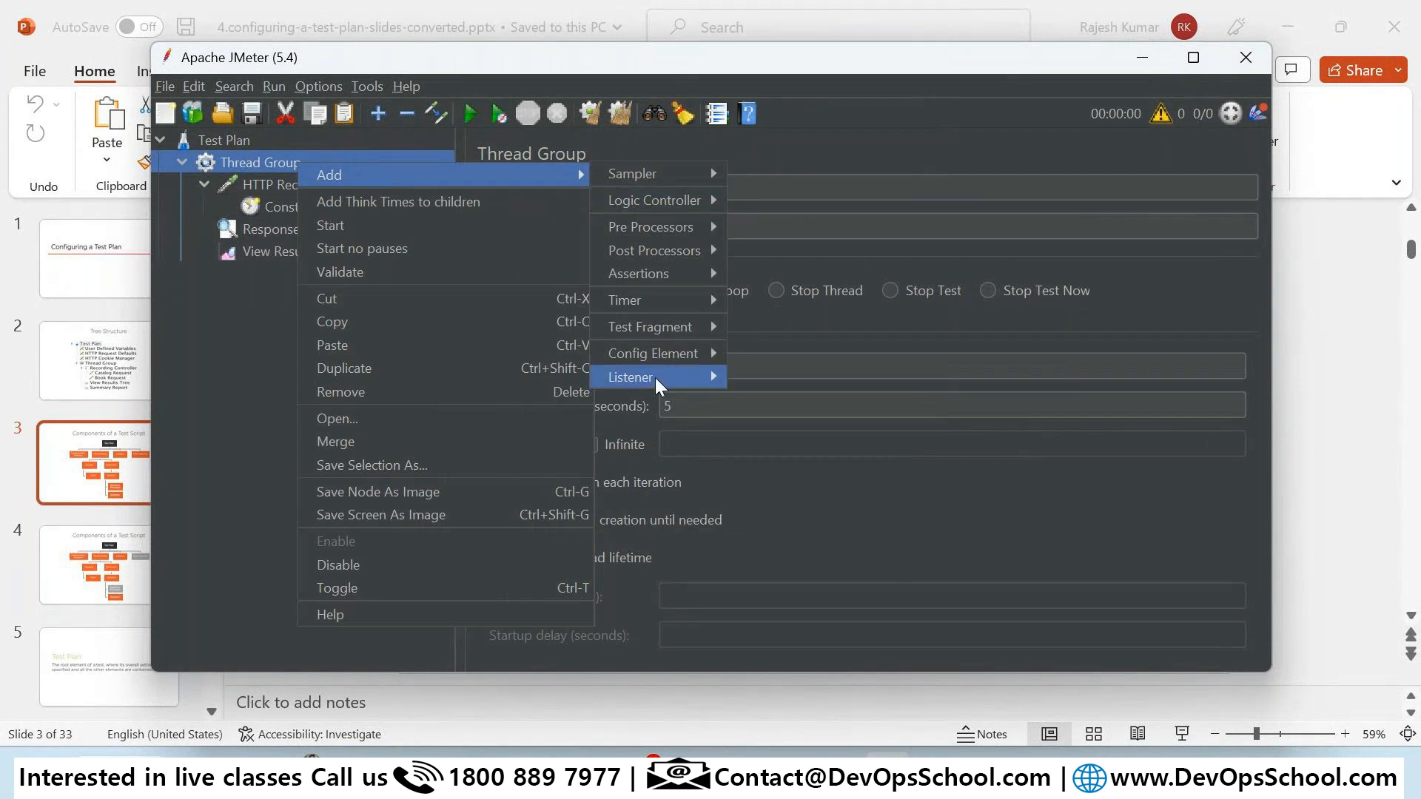
{"action": "mouse_move", "coordinate": [655, 378]}
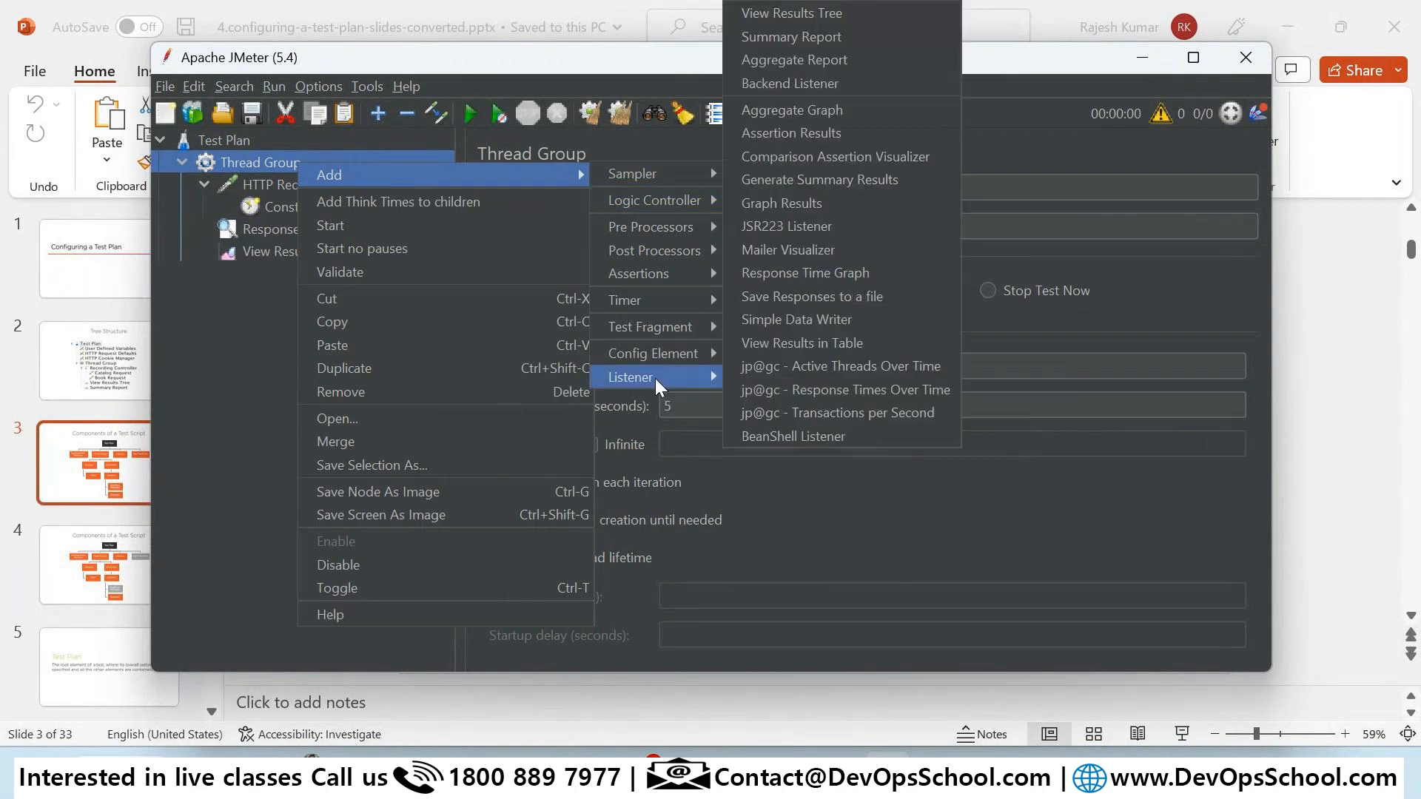
{"action": "left_click", "coordinate": [792, 36]}
Step: Add an Aggregate Report listener to the Thread Group
{"action": "right_click", "coordinate": [276, 163]}
{"action": "mouse_move", "coordinate": [518, 171]}
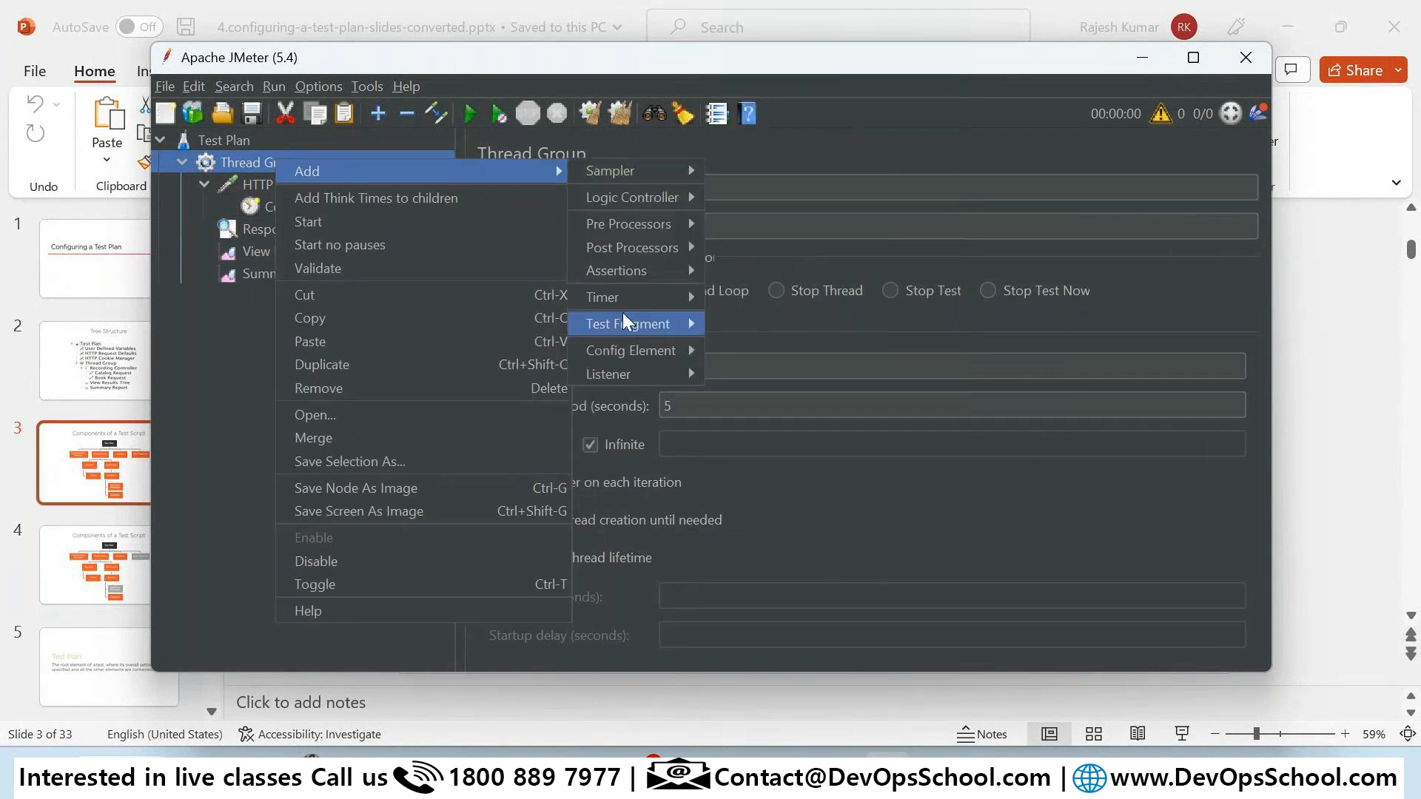
{"action": "mouse_move", "coordinate": [622, 374]}
{"action": "left_click", "coordinate": [746, 60]}
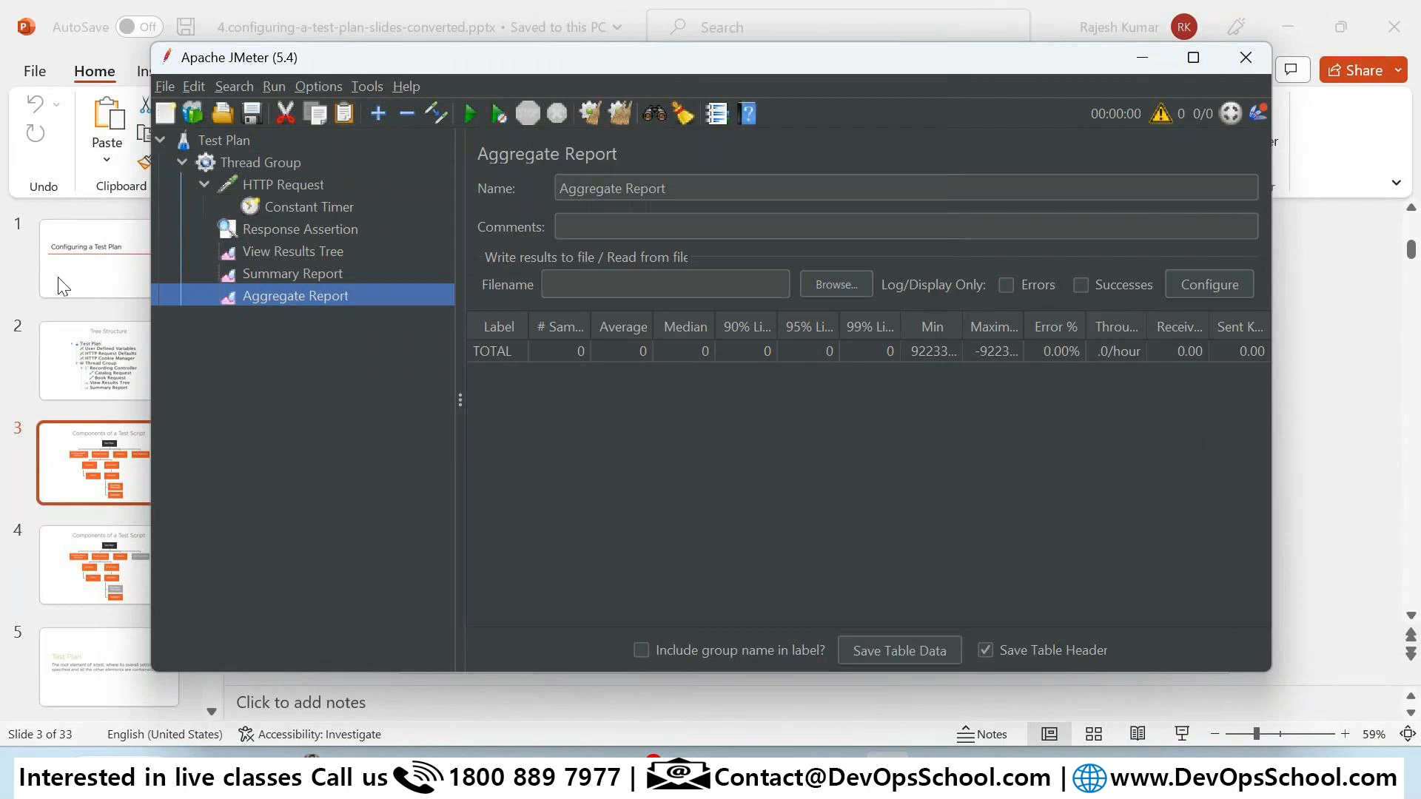
Step: Save the test plan as Aggregate Report.jmx in the bin folder, overwriting the existing file
{"action": "key", "text": "ctrl+s"}
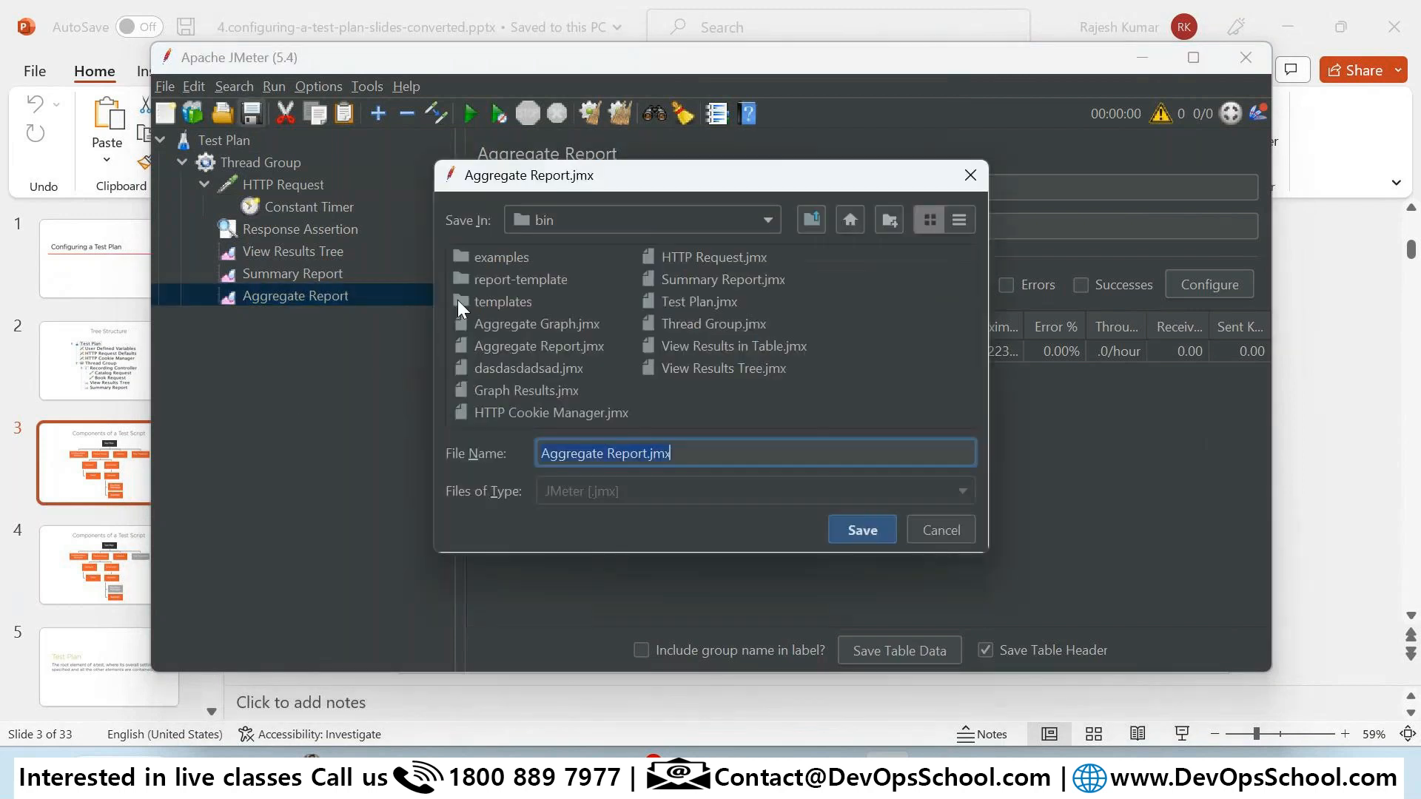
{"action": "left_click", "coordinate": [866, 533]}
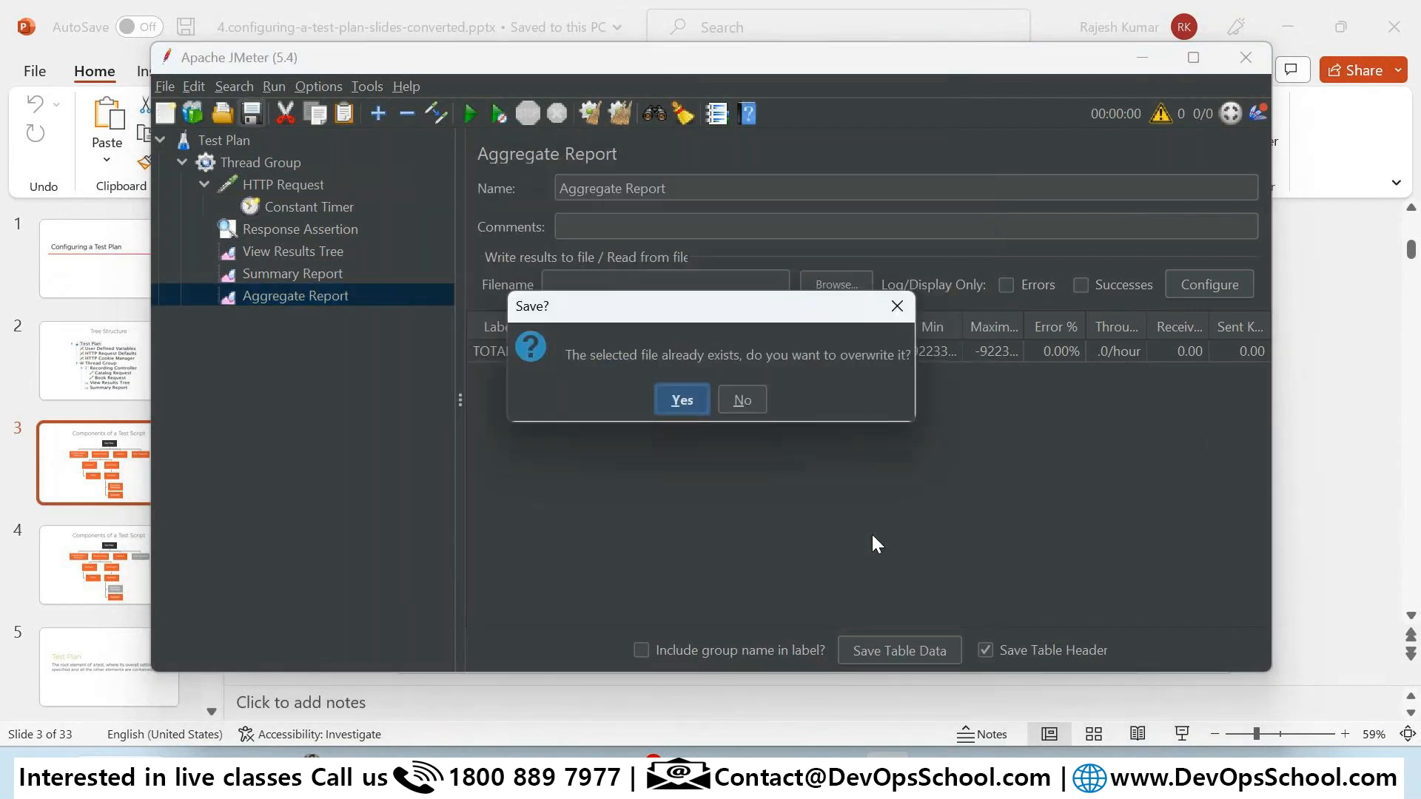
{"action": "left_click", "coordinate": [694, 402]}
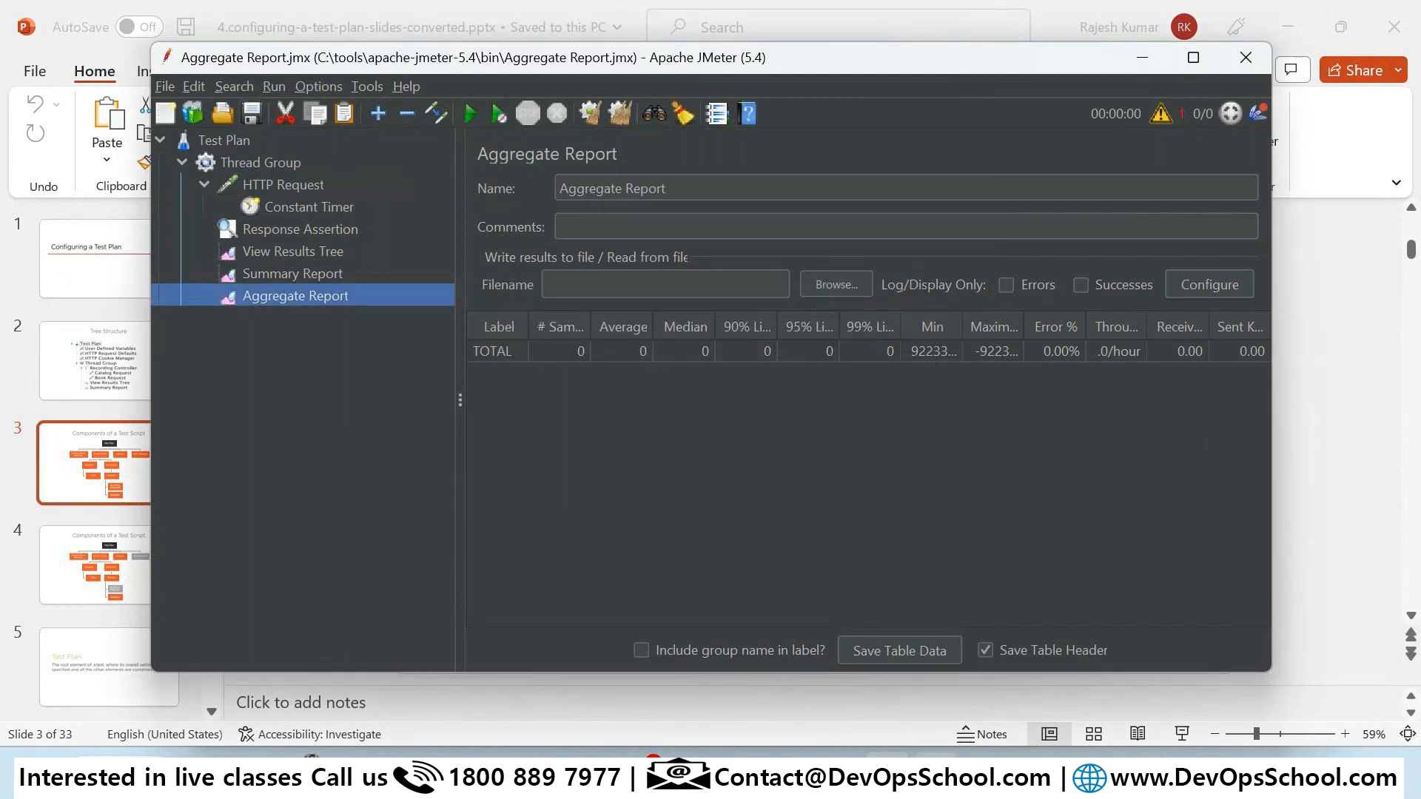
Step: Switch to PowerPoint, start the slide show at the test script components slide and advance to the Test Plan definition
{"action": "left_click", "coordinate": [936, 774]}
{"action": "left_click", "coordinate": [1182, 733]}
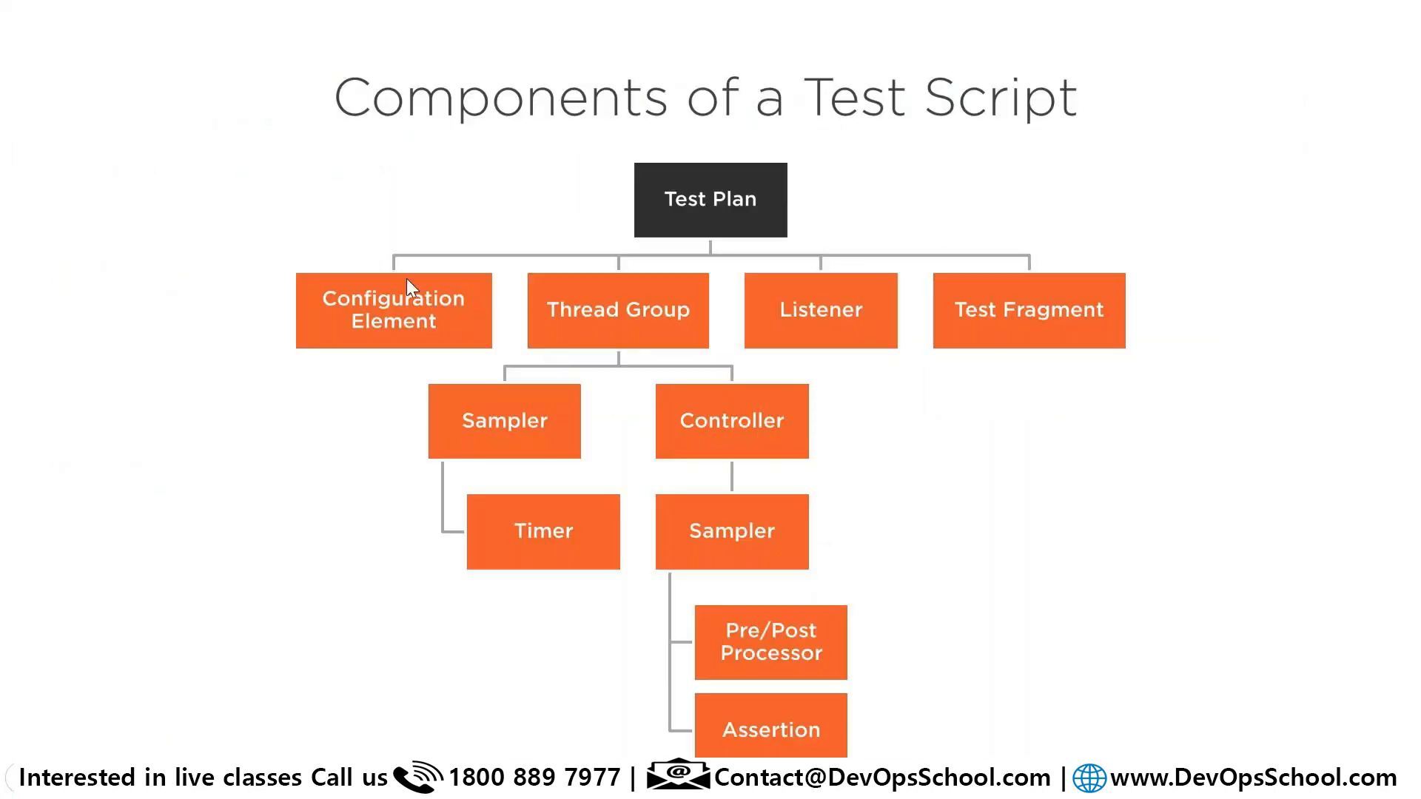
{"action": "left_click", "coordinate": [422, 345]}
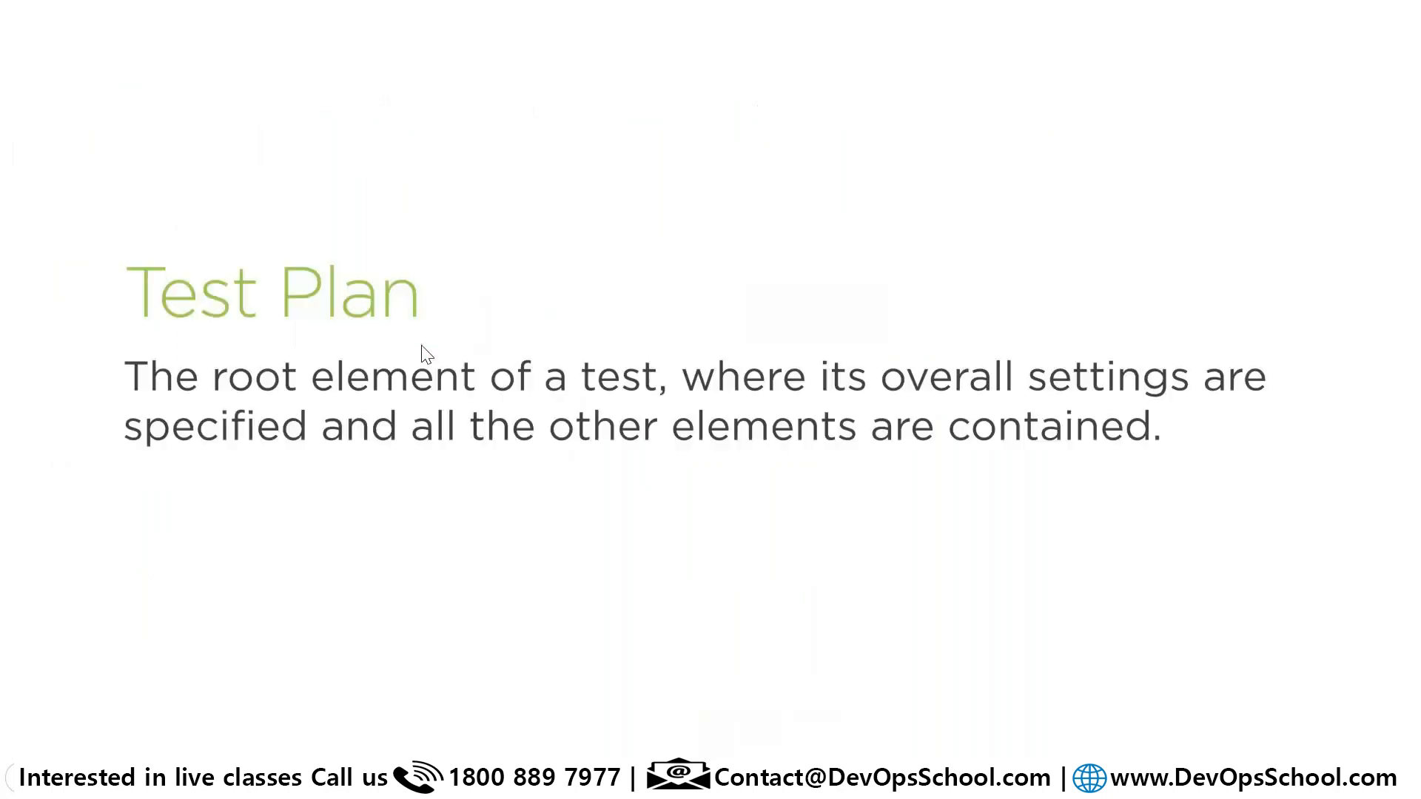
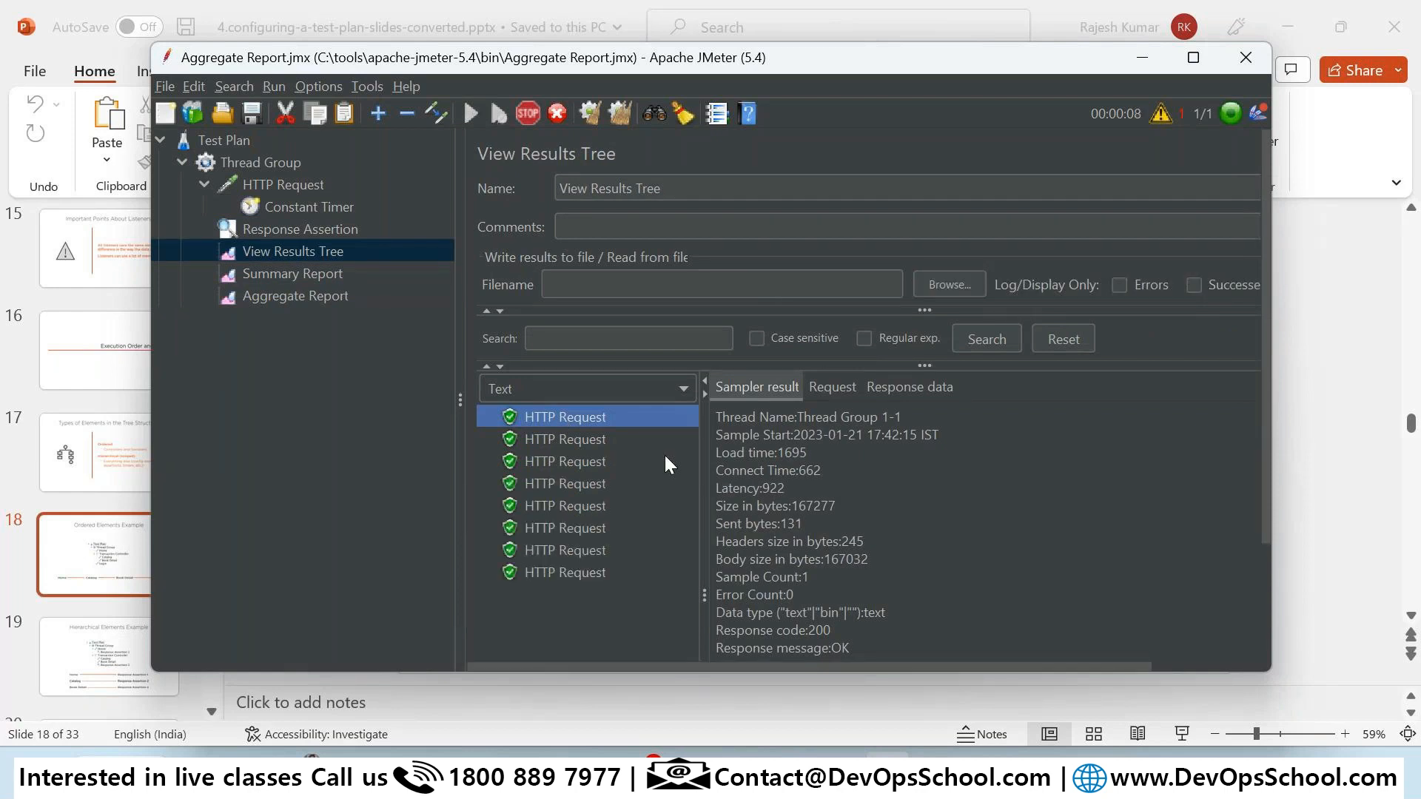
Step: Stop the running test in JMeter and change the Response Assertion's pattern to test to 300
{"action": "left_click", "coordinate": [526, 120]}
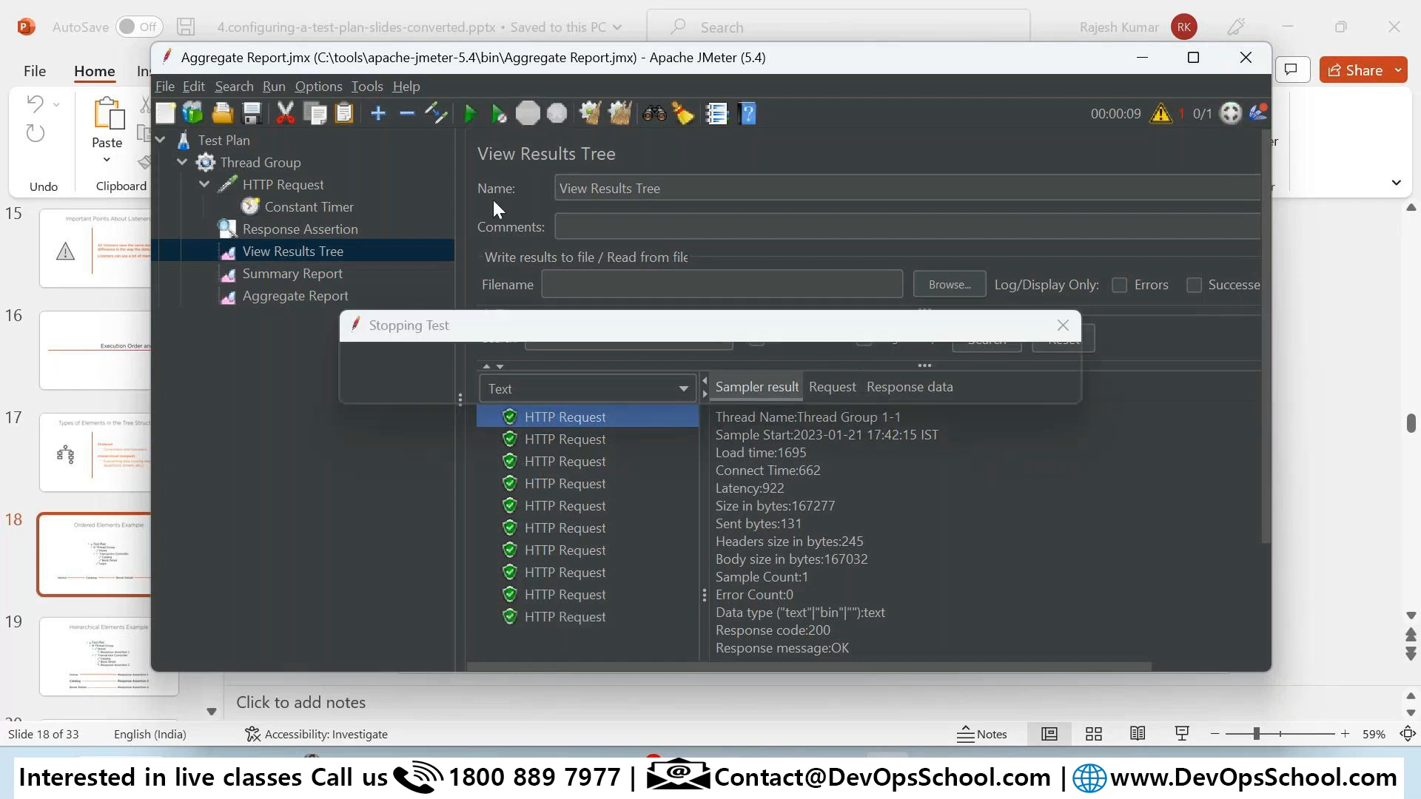
{"action": "left_click", "coordinate": [305, 228]}
{"action": "left_click", "coordinate": [552, 556]}
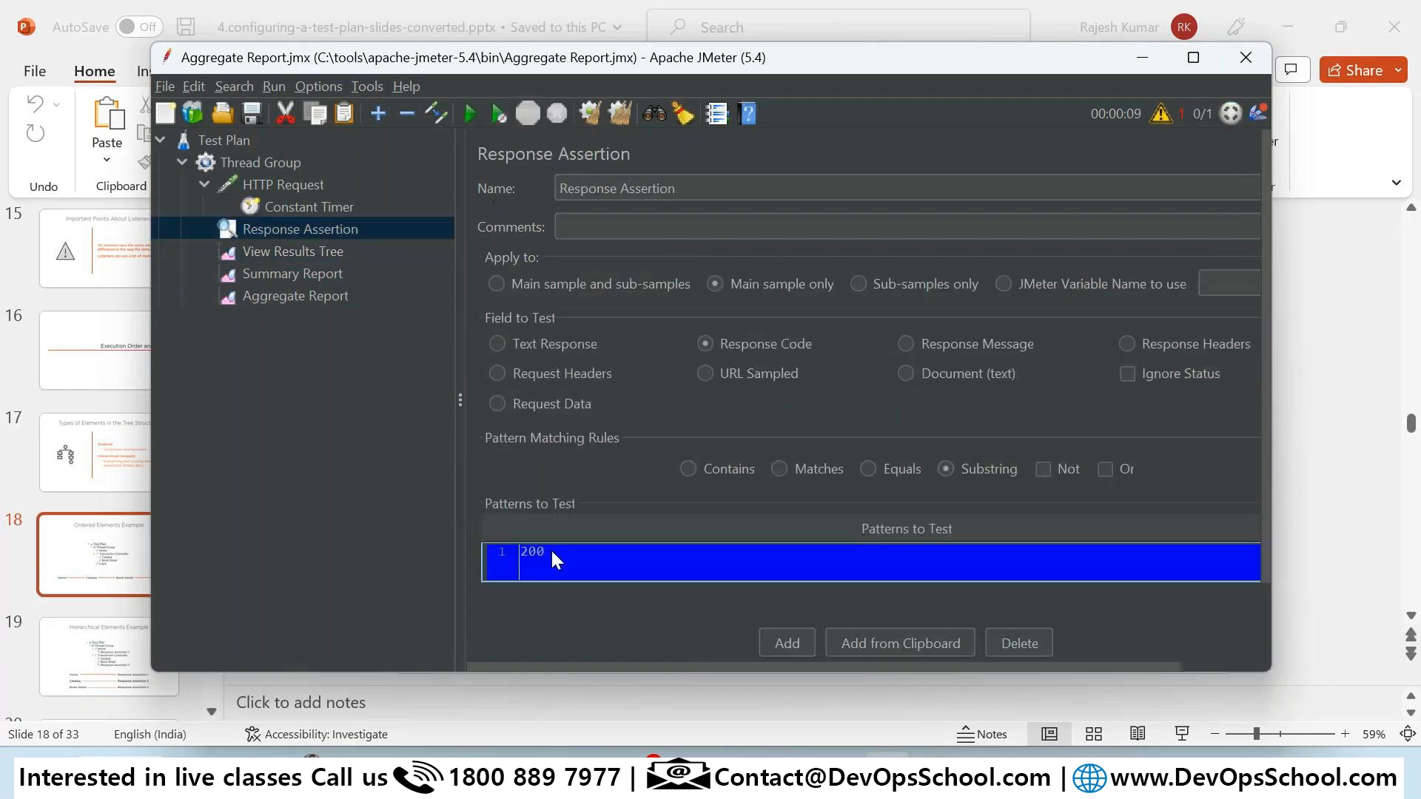
{"action": "double_click", "coordinate": [512, 549]}
{"action": "key", "text": "ctrl+a"}
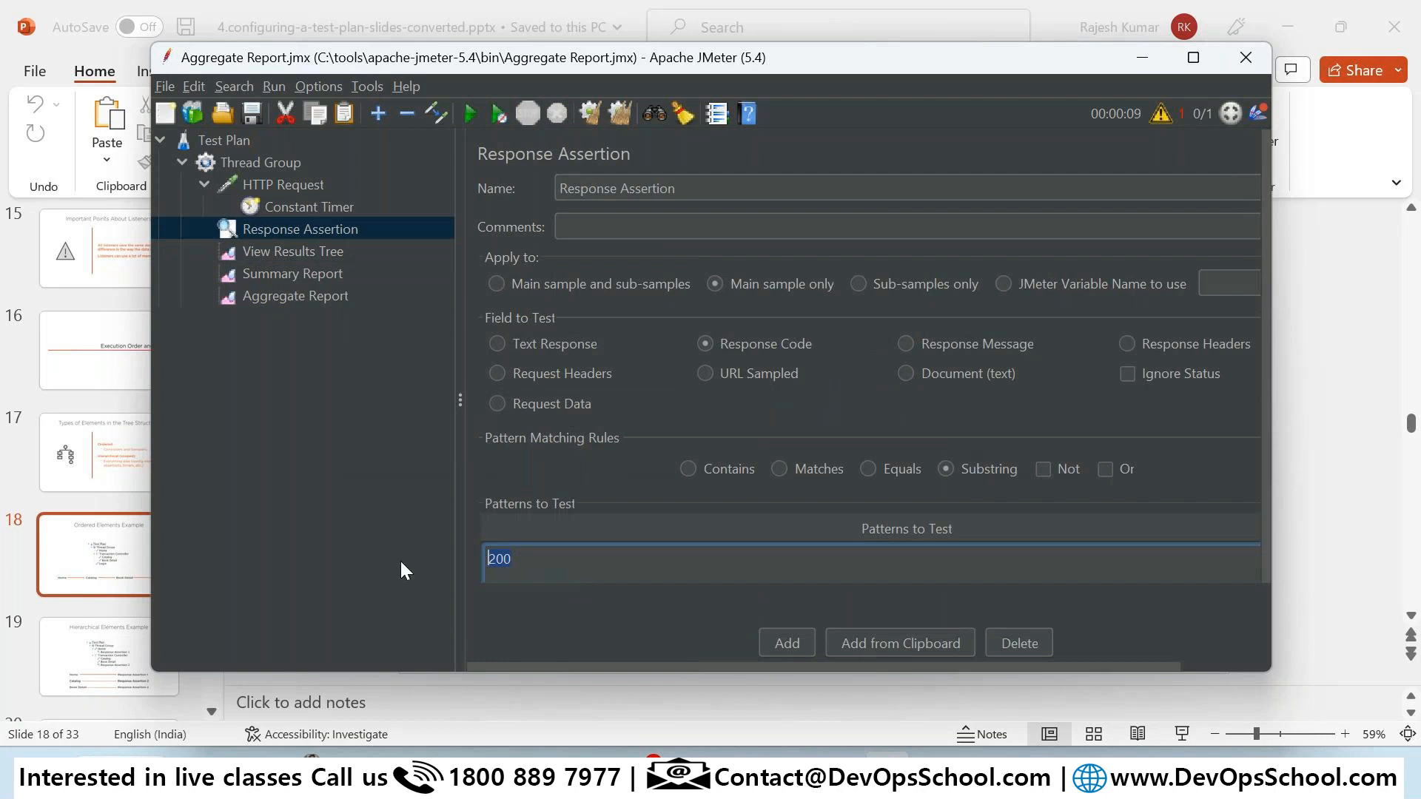
{"action": "type", "text": "300"}
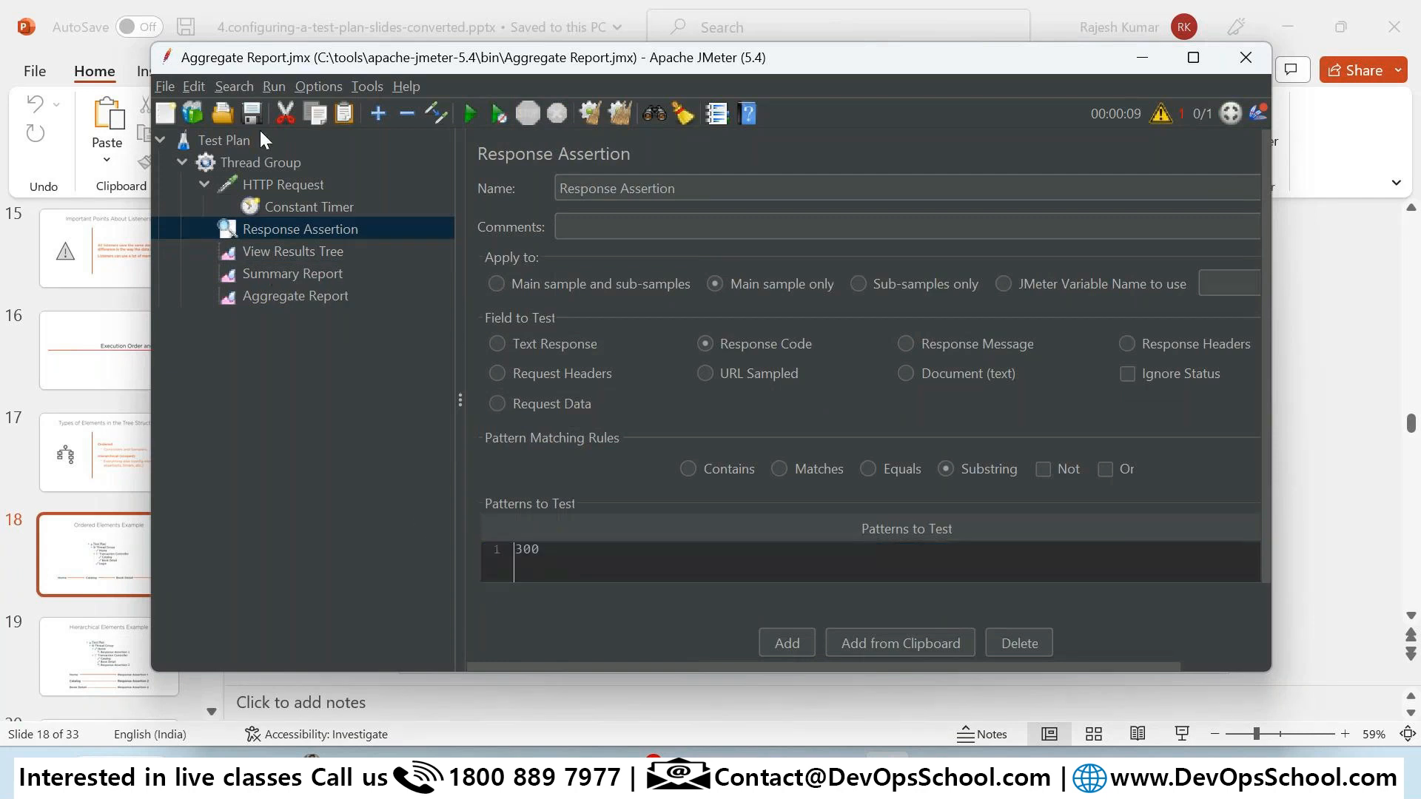
Step: Run the test with the changed assertion and clear the old results from the View Results Tree
{"action": "left_click", "coordinate": [465, 116]}
{"action": "left_click", "coordinate": [272, 253]}
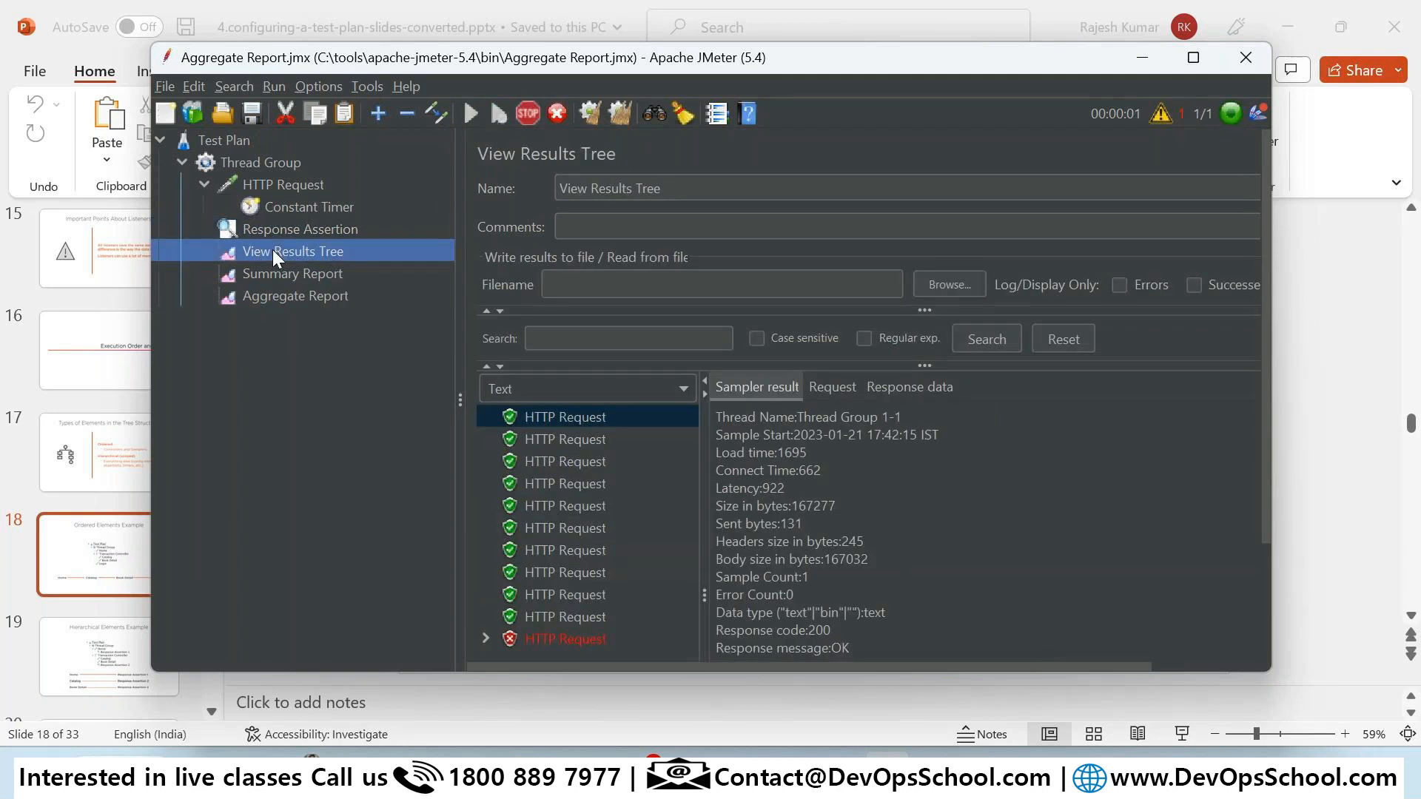
{"action": "right_click", "coordinate": [325, 256]}
{"action": "left_click", "coordinate": [348, 275]}
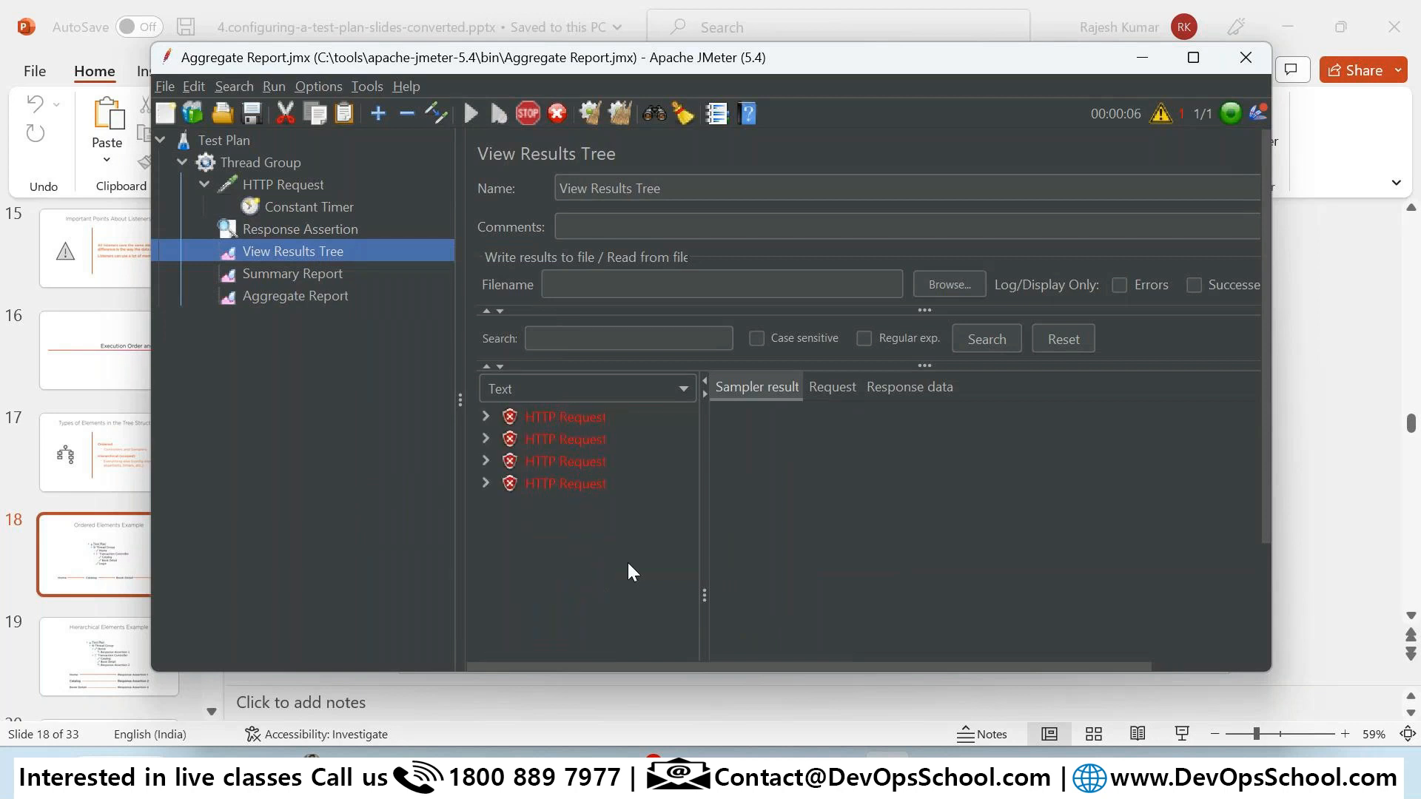
Step: Examine the Response Assertion result under the first HTTP Request, including its failure message, and view the Summary Report
{"action": "left_click", "coordinate": [485, 417]}
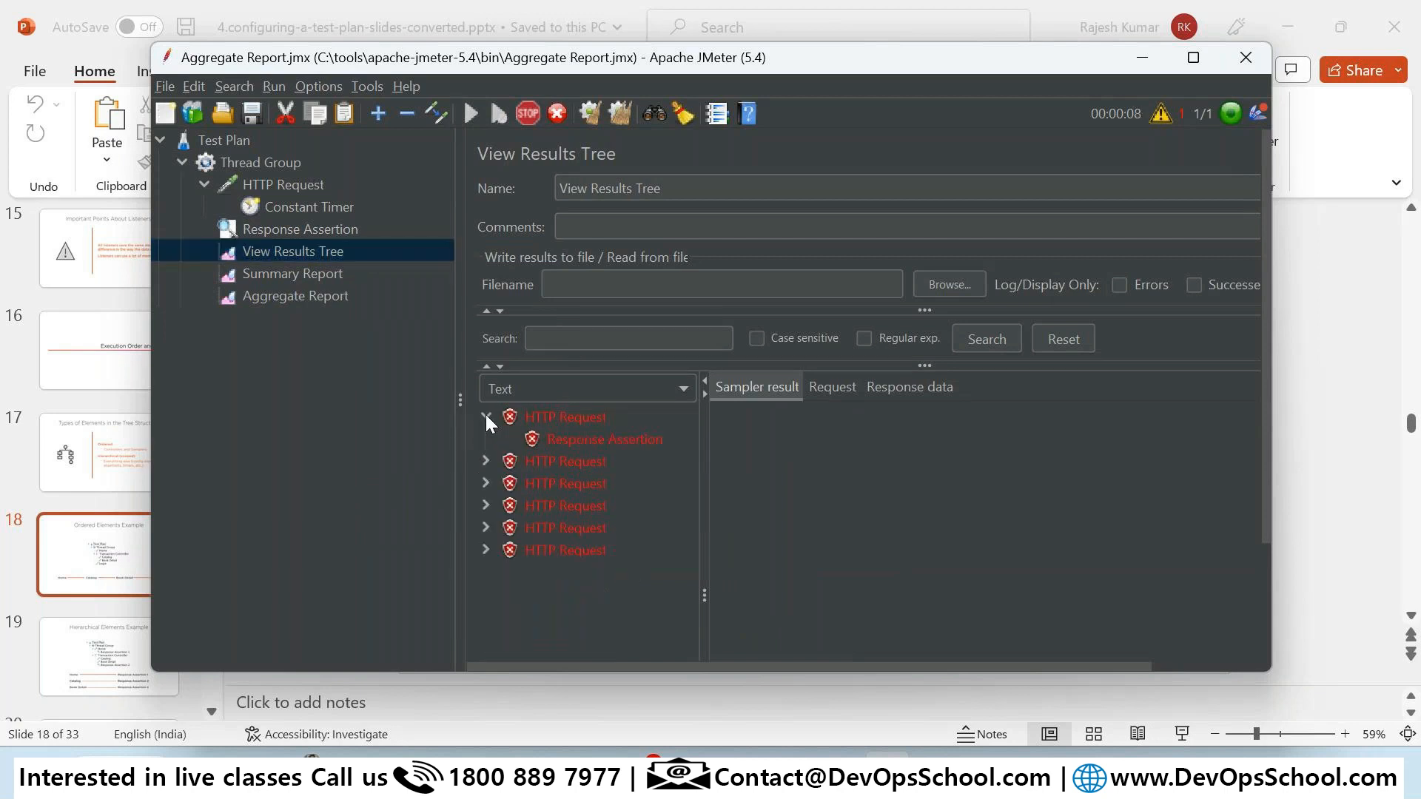
{"action": "left_click", "coordinate": [558, 438]}
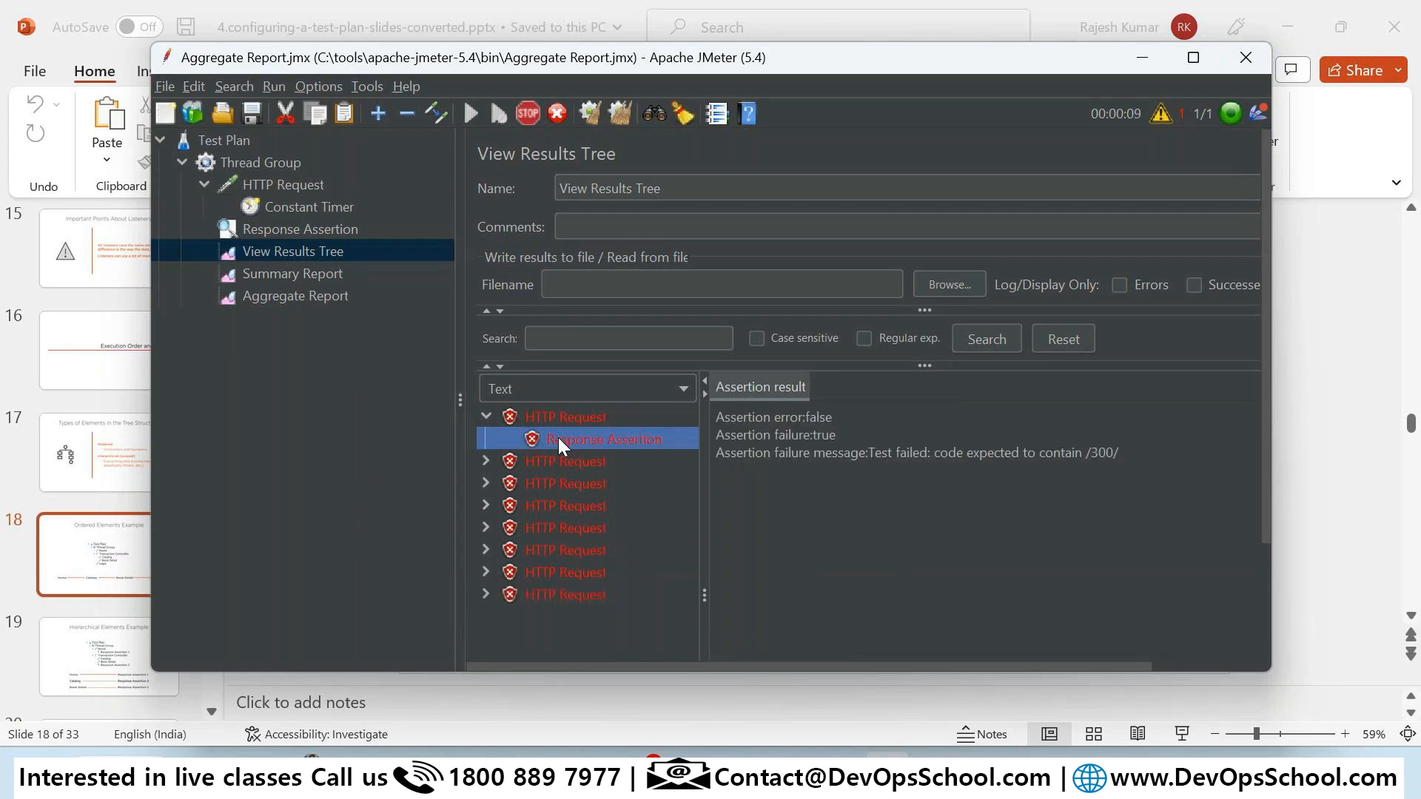
{"action": "left_click_drag", "start_coordinate": [1088, 448], "coordinate": [807, 438]}
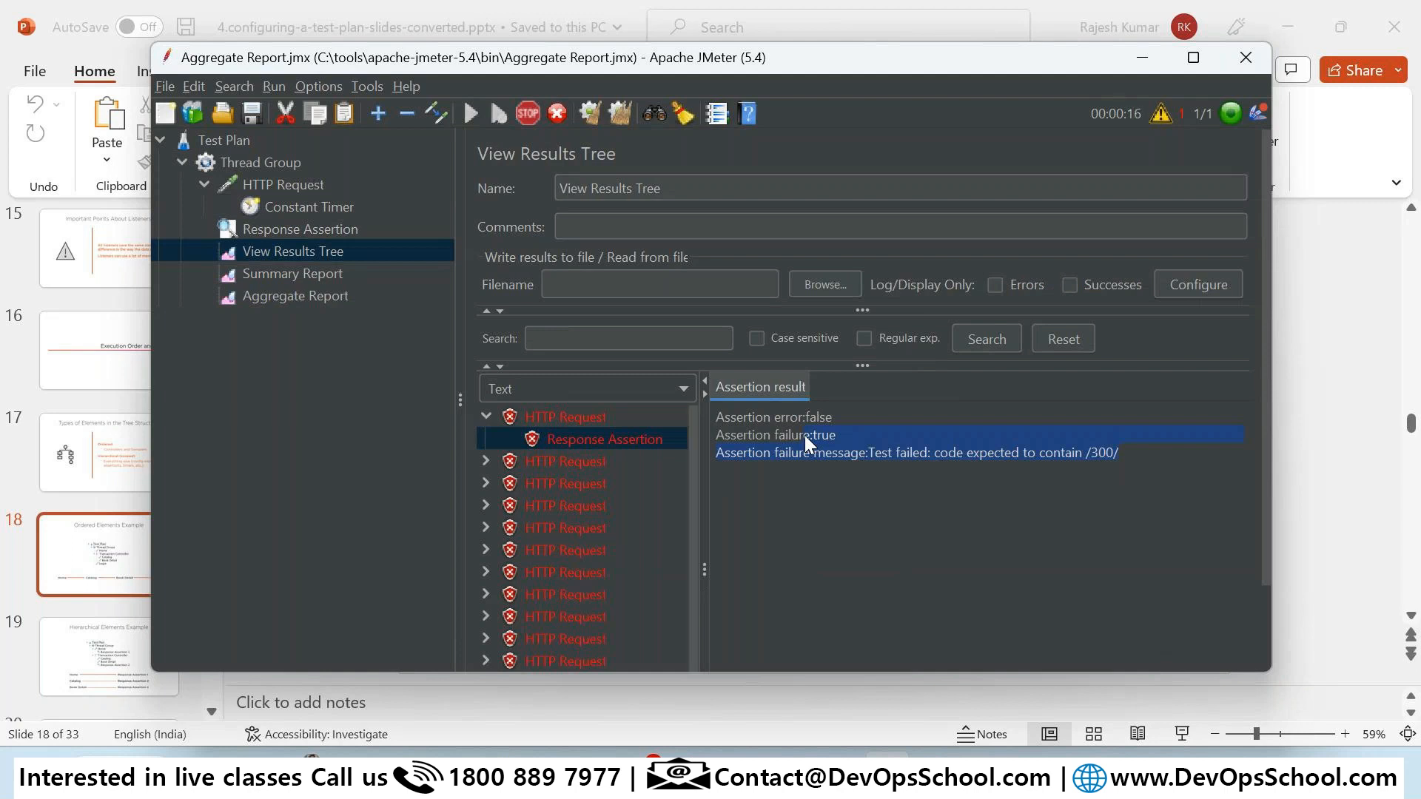
{"action": "left_click", "coordinate": [288, 271]}
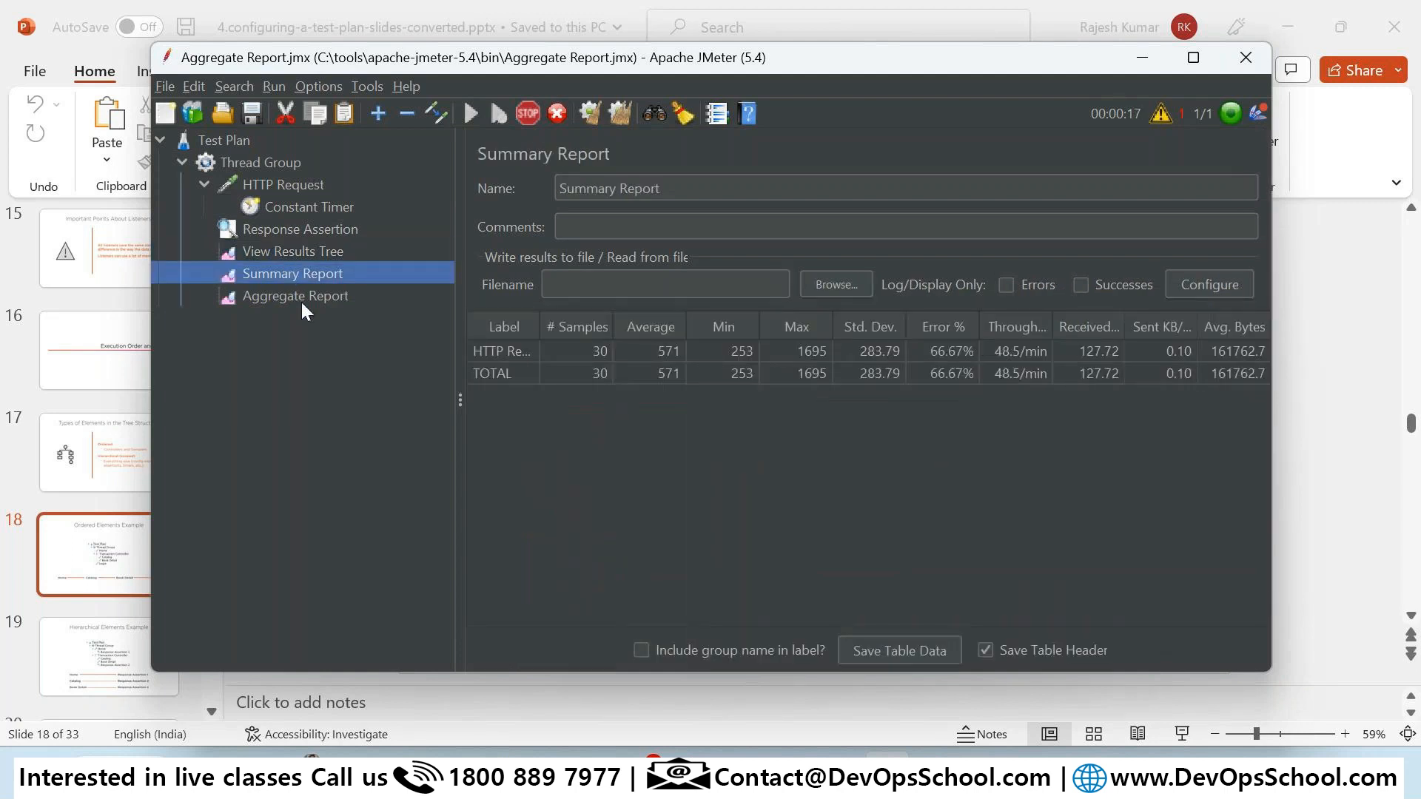
Step: Stop the running test and return to the Response Assertion settings
{"action": "left_click", "coordinate": [540, 114]}
{"action": "left_click", "coordinate": [312, 225]}
{"action": "left_click", "coordinate": [296, 188]}
{"action": "right_click", "coordinate": [295, 188]}
{"action": "left_click", "coordinate": [259, 213]}
{"action": "left_click", "coordinate": [270, 231]}
{"action": "right_click", "coordinate": [270, 231]}
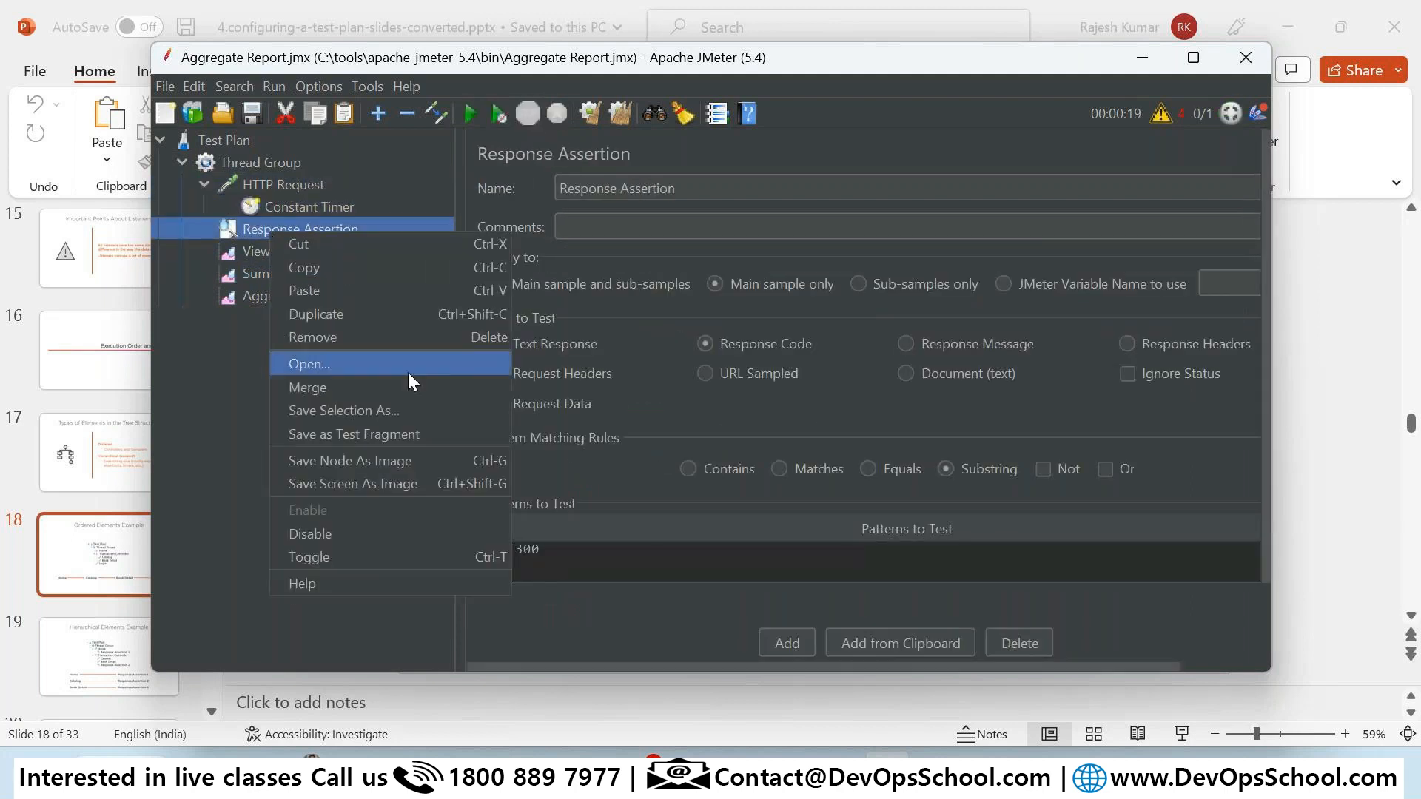
Step: Set the Response Assertion's pattern to test to 200
{"action": "left_click", "coordinate": [526, 553]}
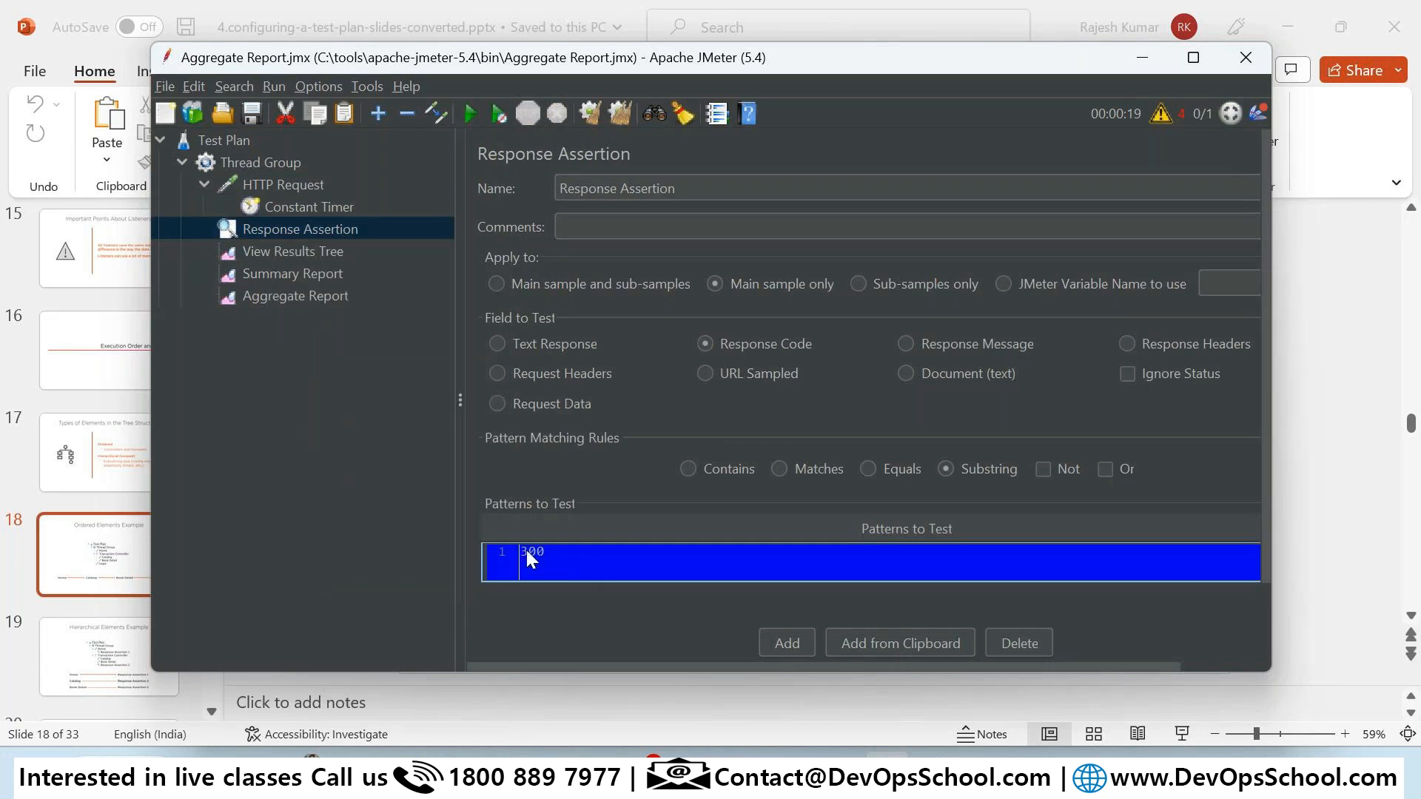
{"action": "key", "text": "Delete"}
{"action": "key", "text": "Escape"}
{"action": "double_click", "coordinate": [481, 542]}
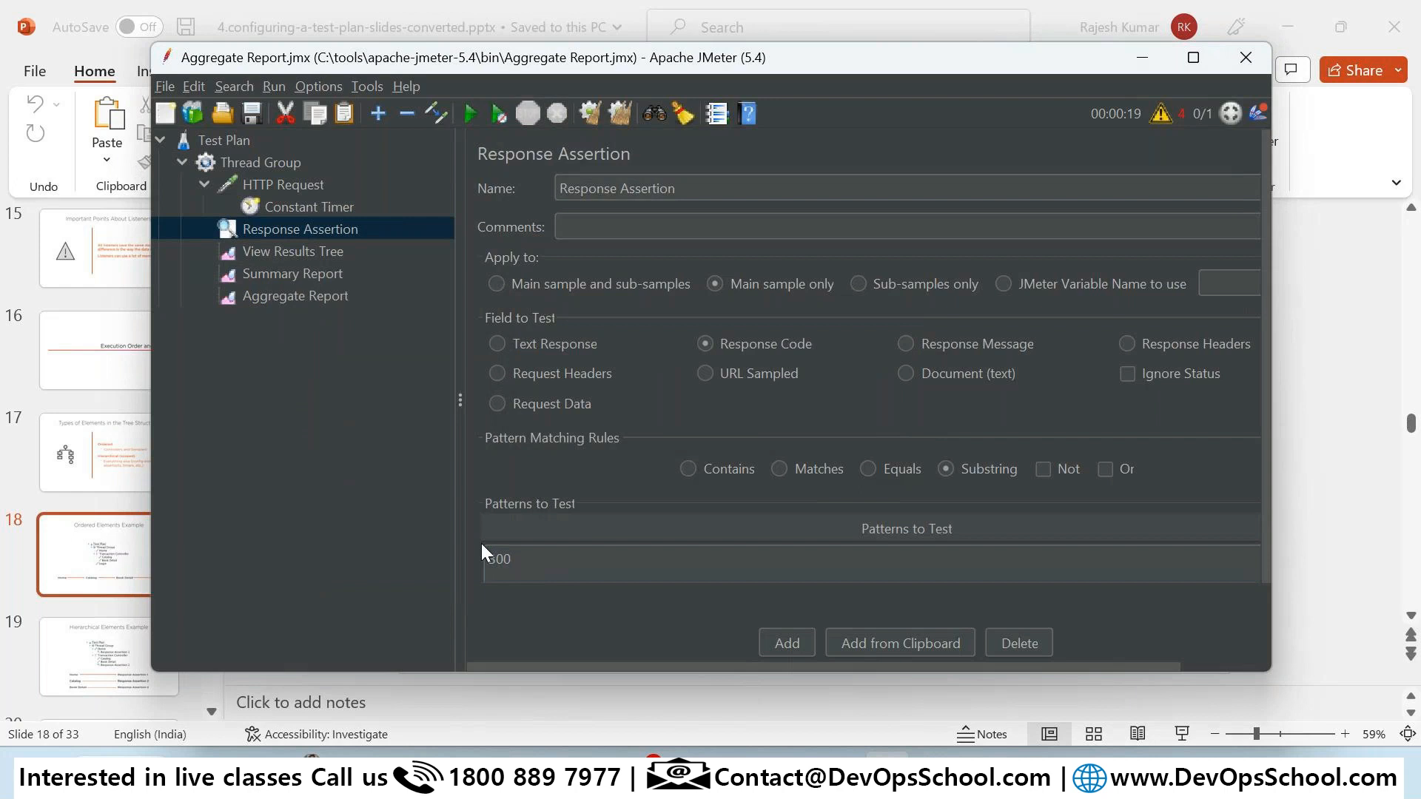
{"action": "triple_click", "coordinate": [710, 564]}
{"action": "type", "text": "200"}
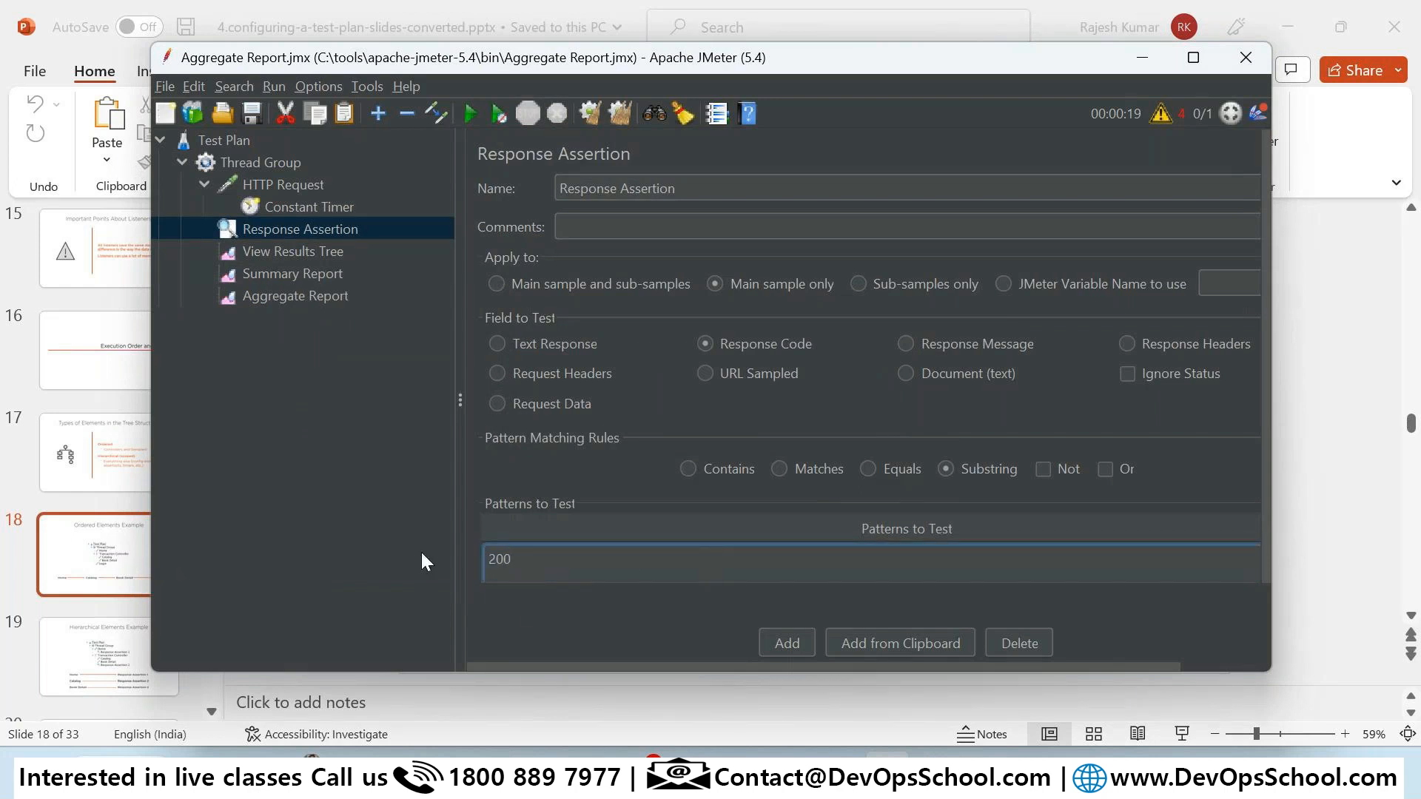
{"action": "left_click", "coordinate": [421, 551]}
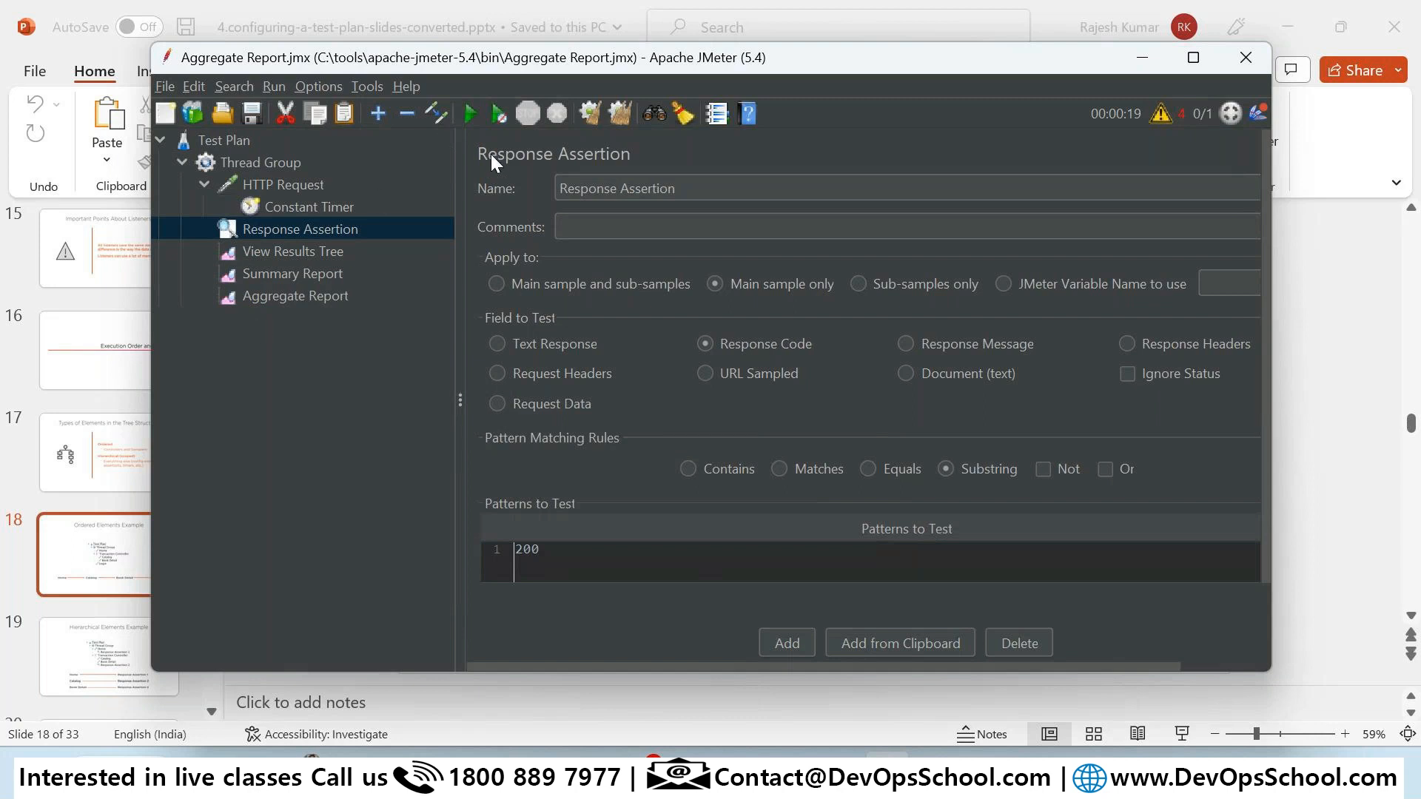
Step: Run the test again and clear the previous results from the View Results Tree
{"action": "left_click", "coordinate": [471, 113]}
{"action": "left_click", "coordinate": [295, 247]}
{"action": "right_click", "coordinate": [313, 251]}
{"action": "left_click", "coordinate": [348, 261]}
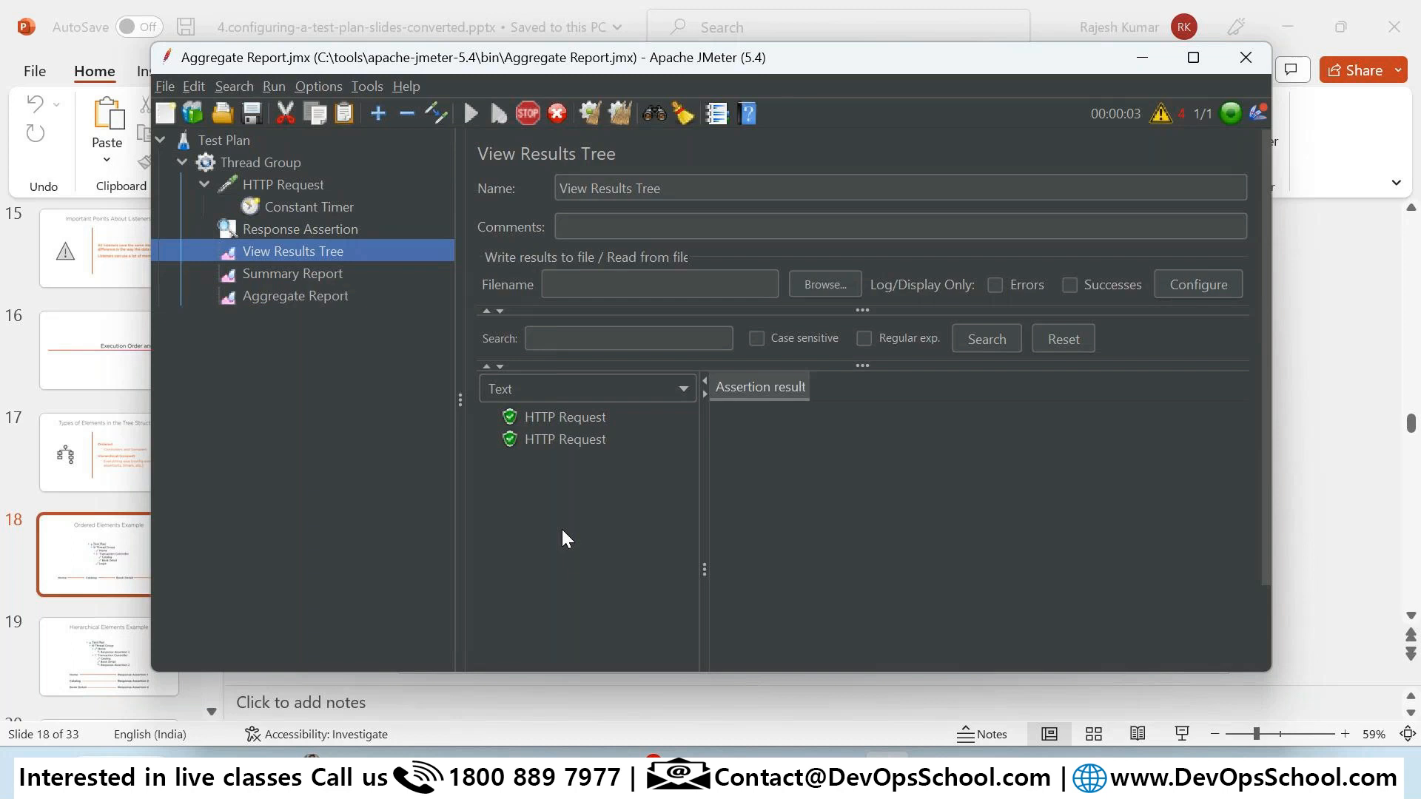
Step: Maximize the JMeter window and examine the first HTTP Request's sampler result, request details and response body
{"action": "left_click", "coordinate": [553, 419]}
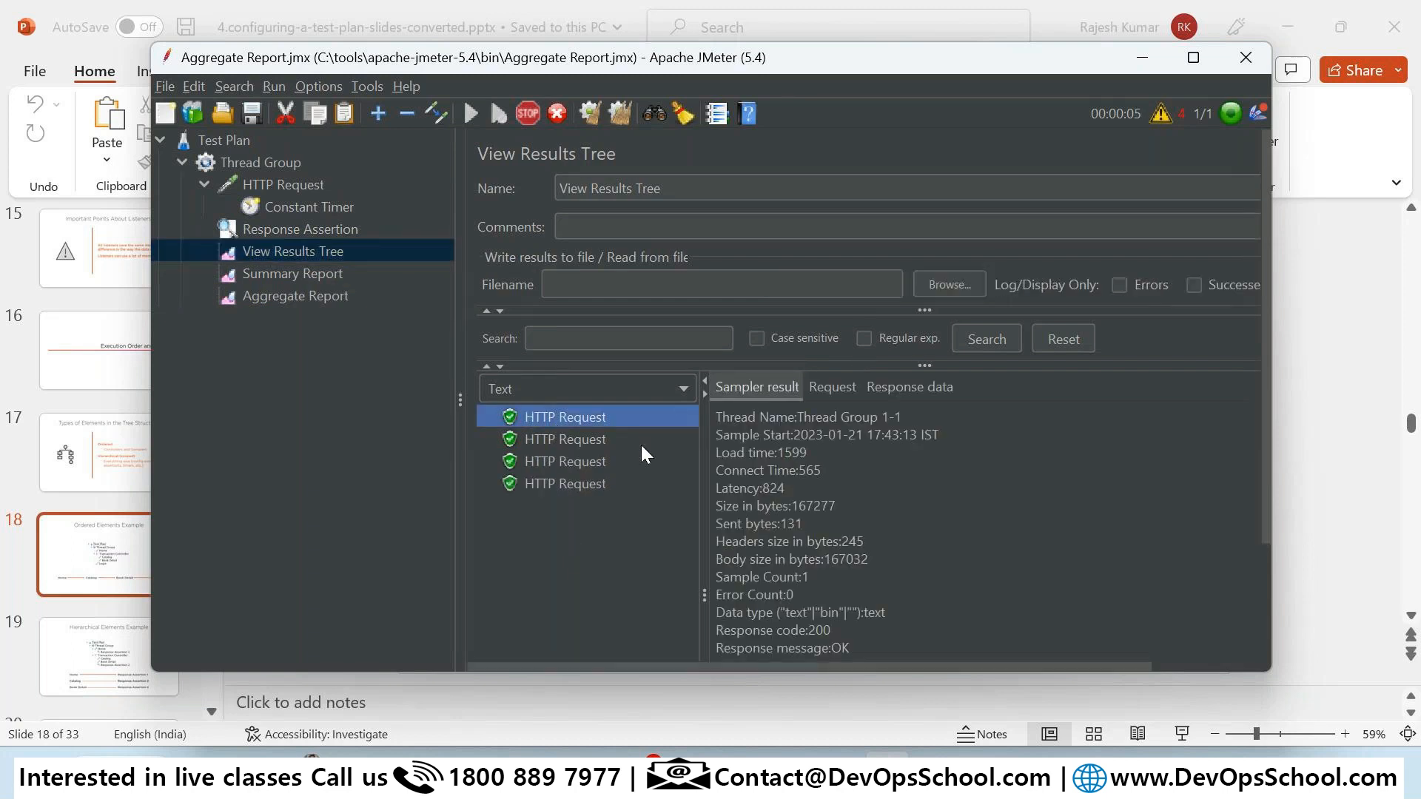
{"action": "left_click", "coordinate": [1194, 57]}
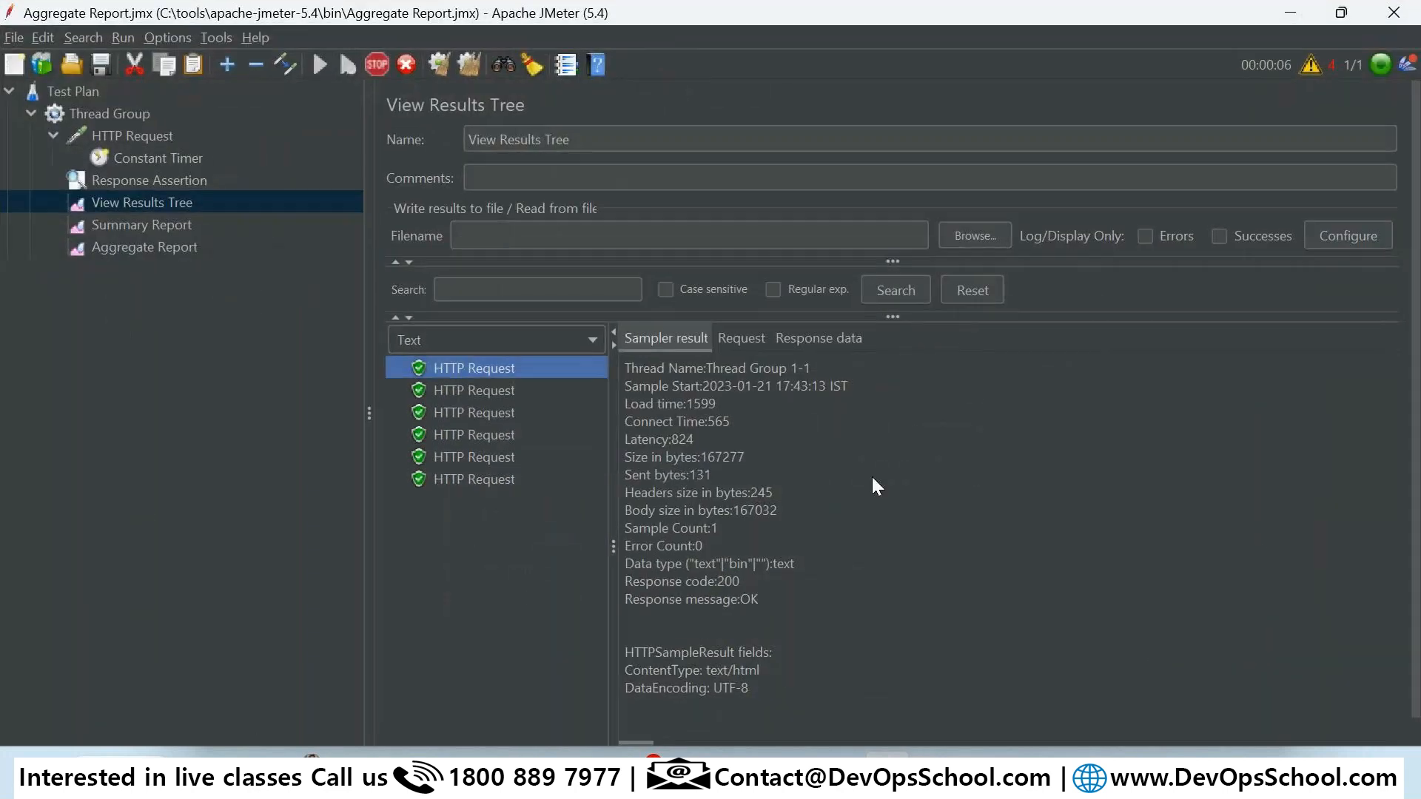
{"action": "left_click_drag", "start_coordinate": [627, 369], "coordinate": [731, 606]}
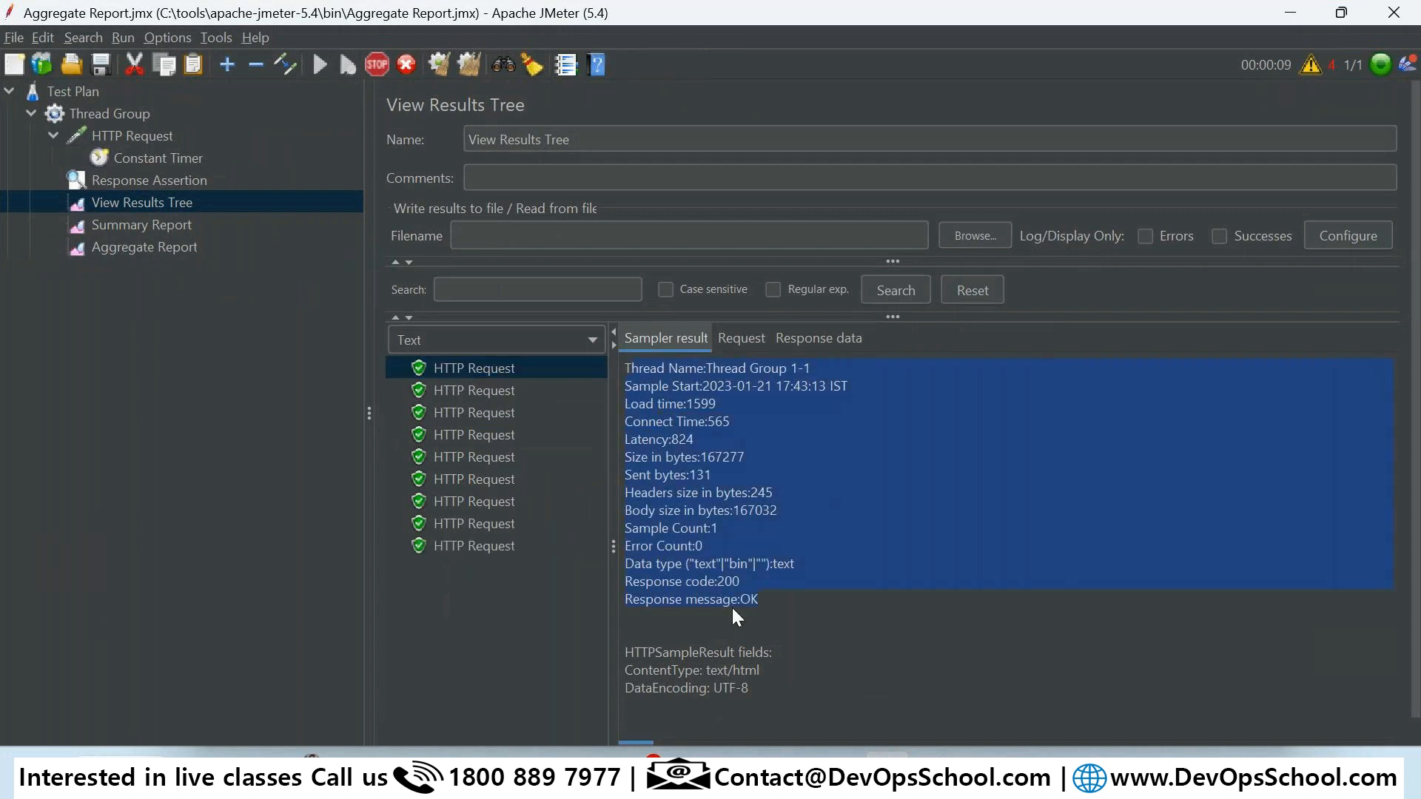
{"action": "left_click", "coordinate": [754, 338]}
{"action": "left_click_drag", "start_coordinate": [651, 422], "coordinate": [764, 513]}
{"action": "left_click", "coordinate": [799, 337]}
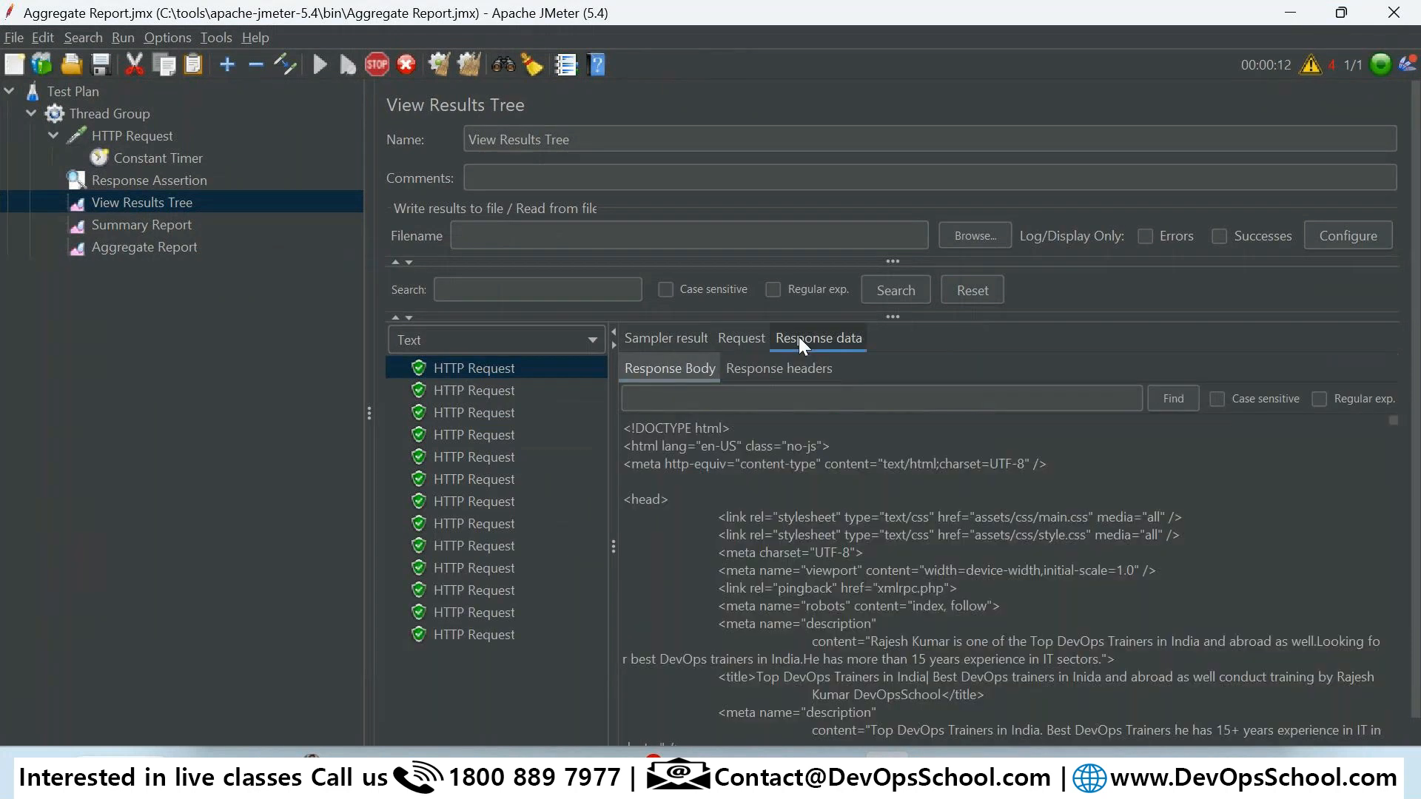
{"action": "scroll", "coordinate": [854, 599], "scroll_direction": "down", "scroll_amount": 10}
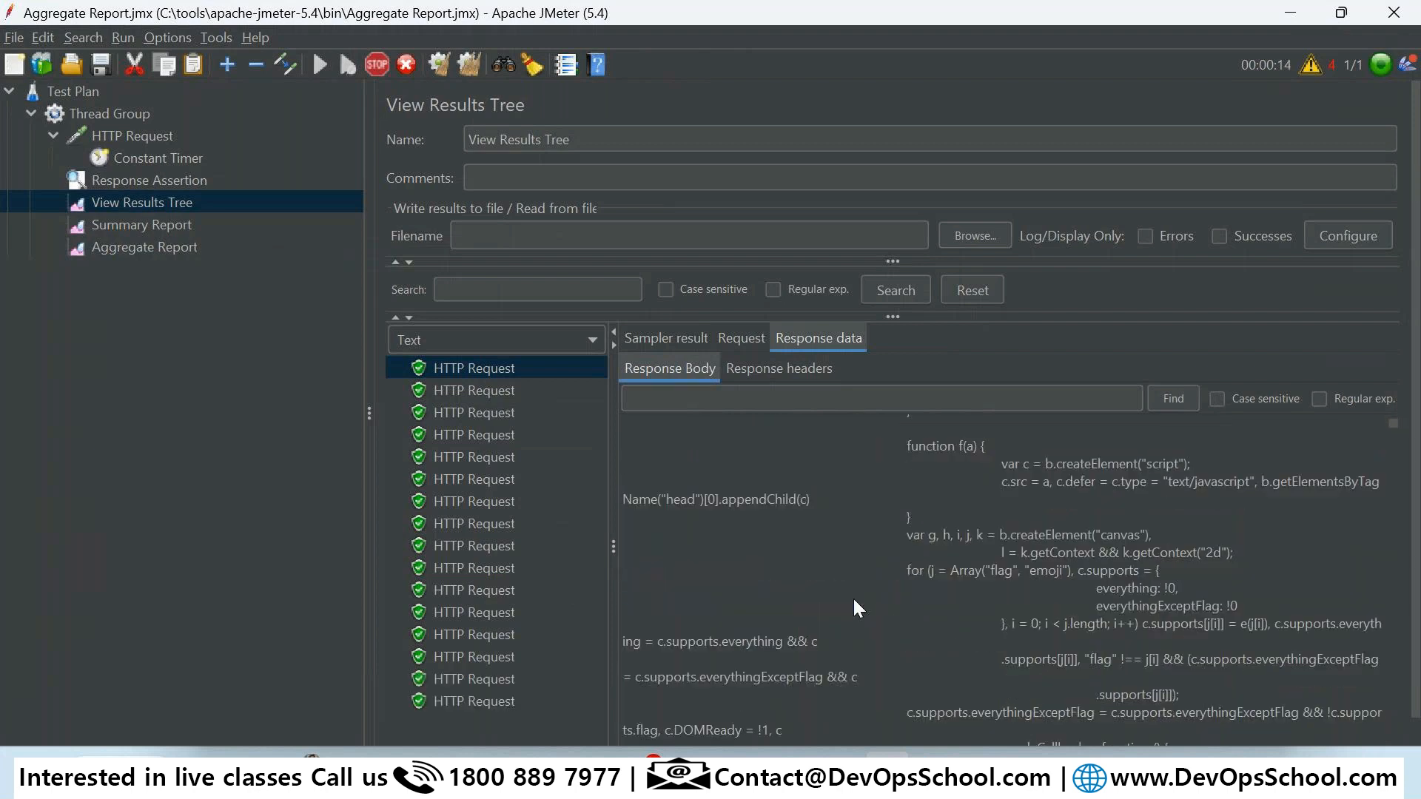
{"action": "scroll", "coordinate": [854, 598], "scroll_direction": "down", "scroll_amount": 15}
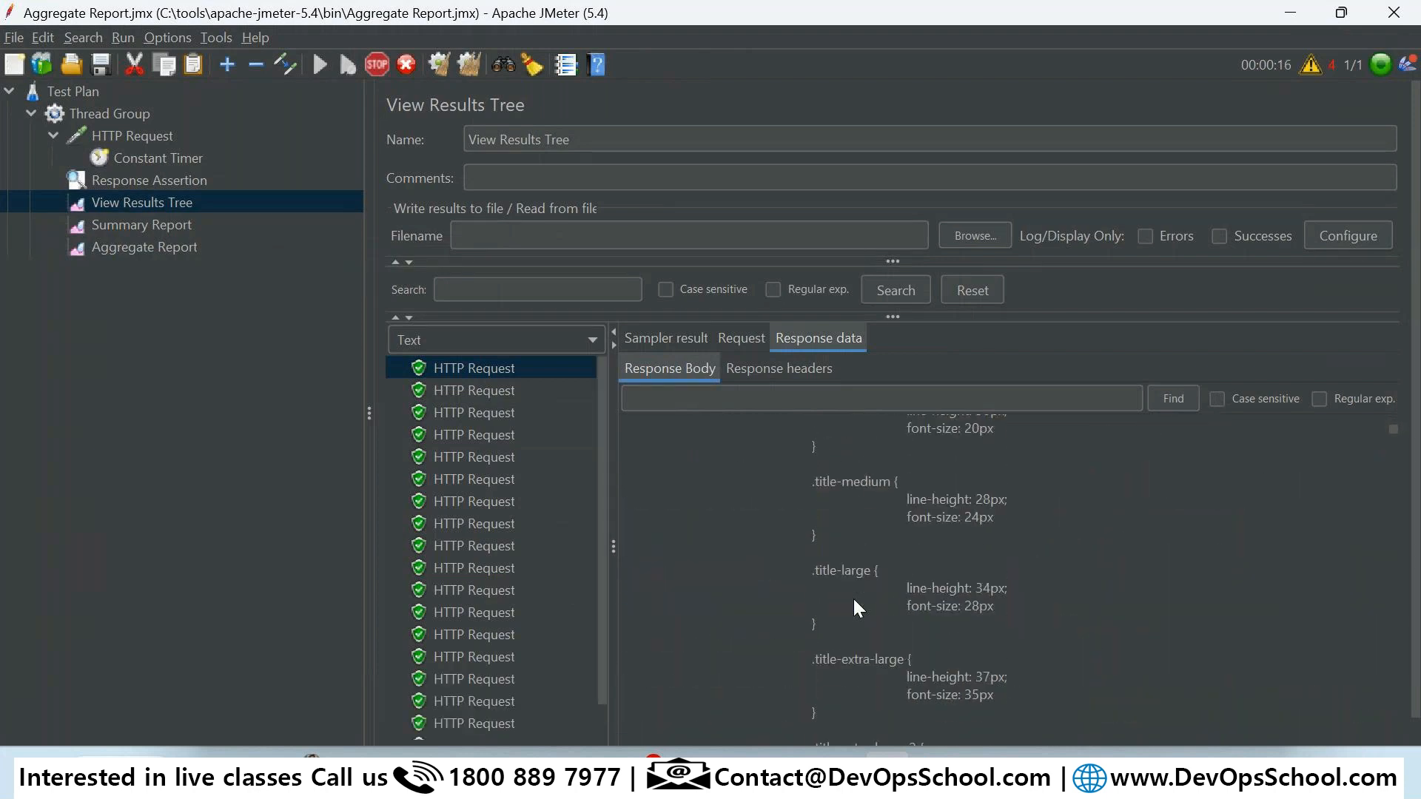
Step: Review the sample statistics in the Summary Report and the Aggregate Report
{"action": "left_click", "coordinate": [139, 225]}
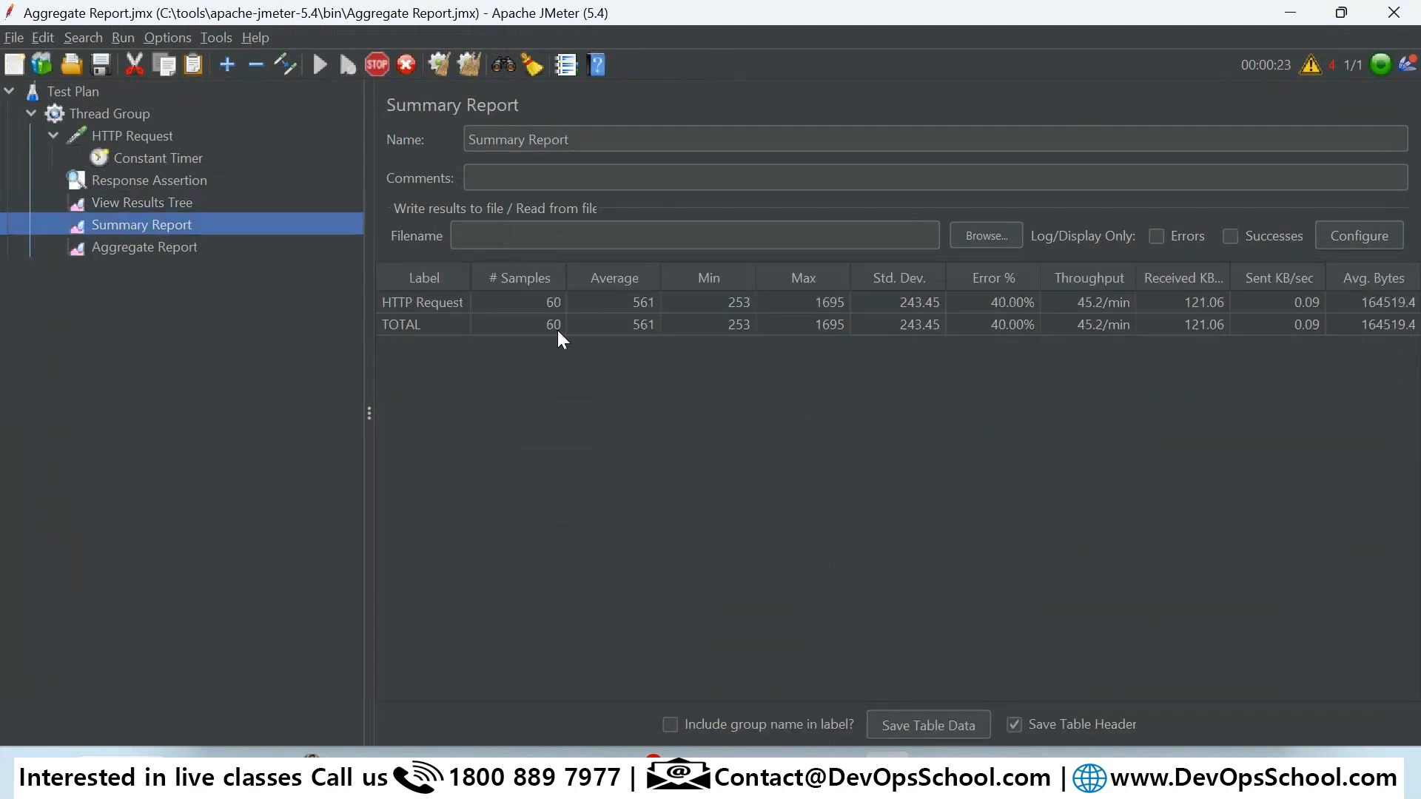
{"action": "left_click", "coordinate": [120, 248]}
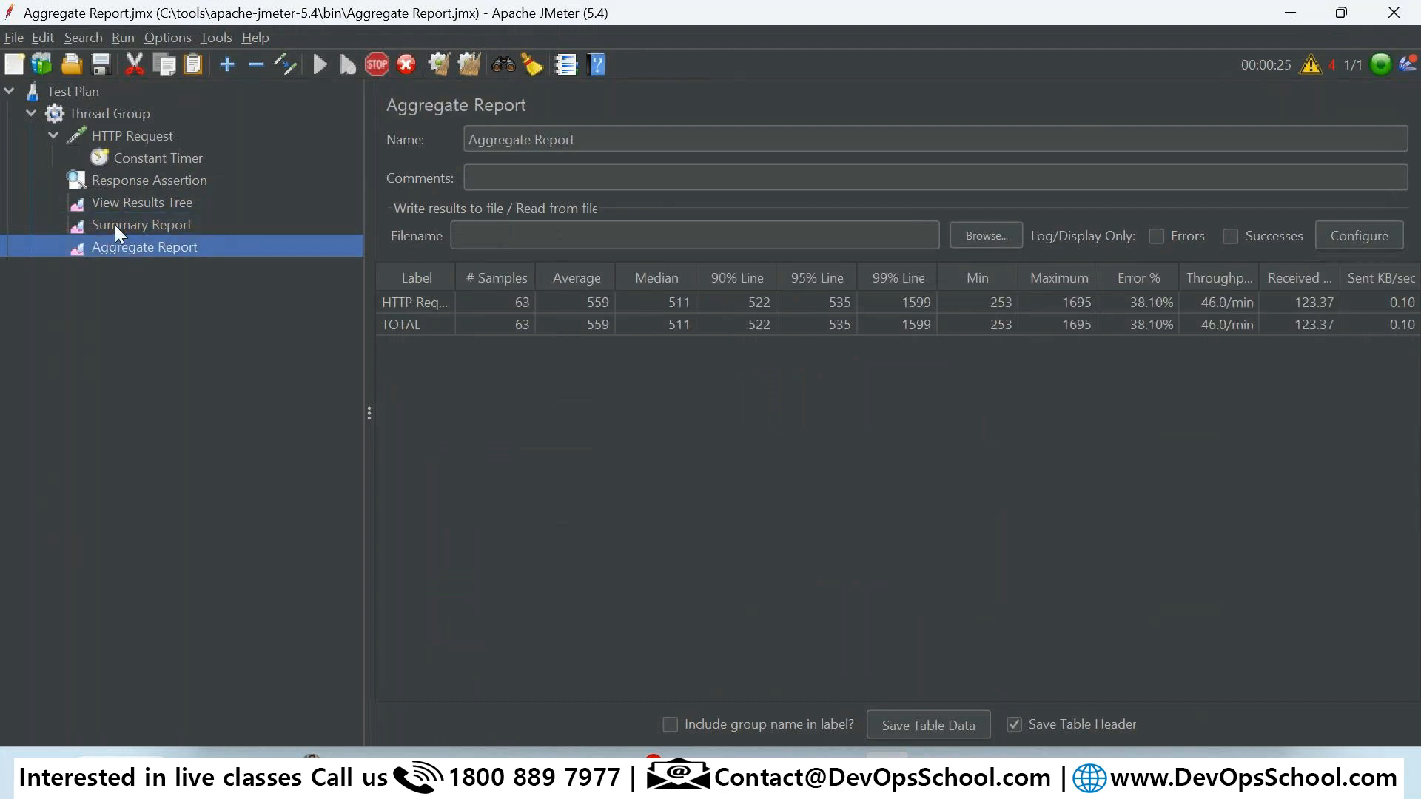
Step: Check the sample statistics in the Summary Report and stop the running test
{"action": "left_click", "coordinate": [118, 226]}
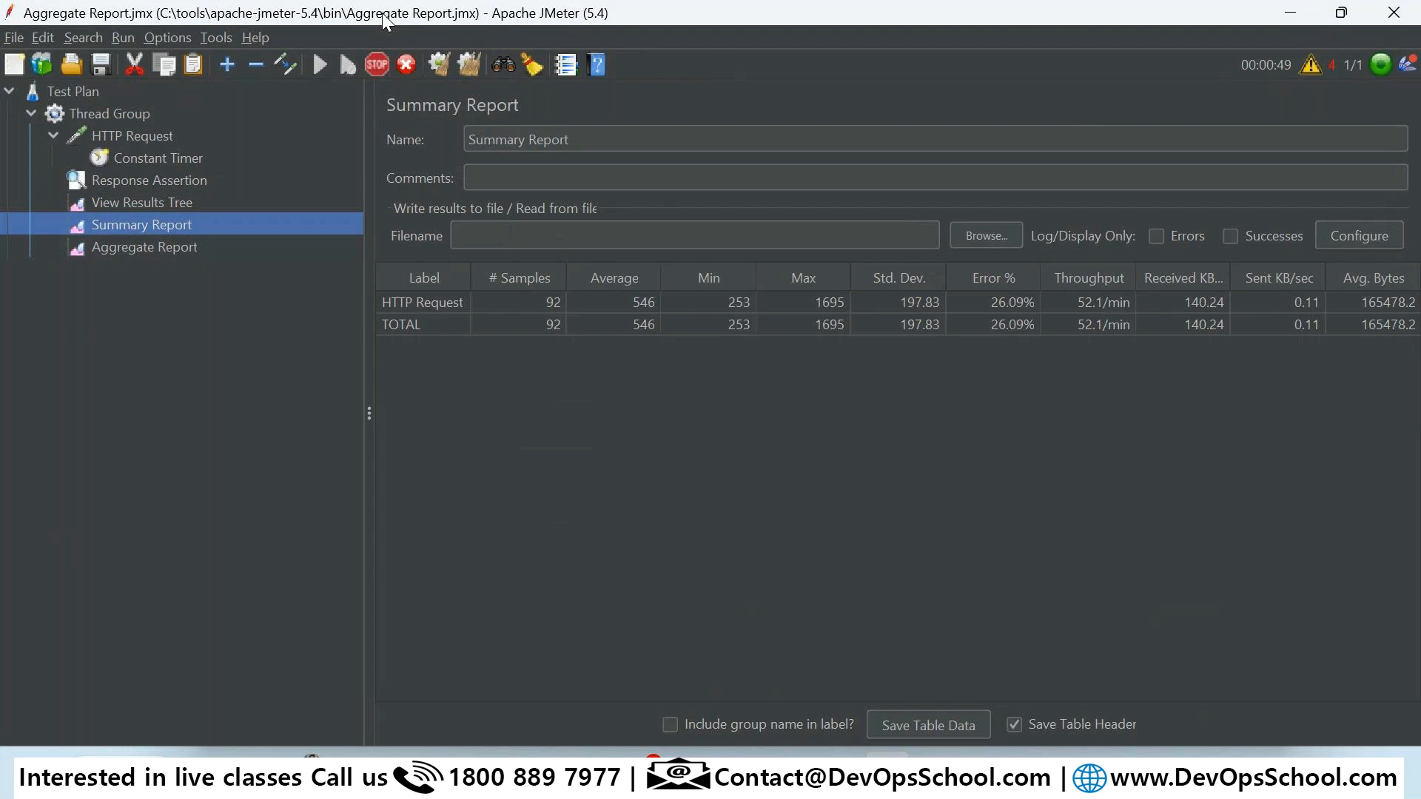
{"action": "left_click", "coordinate": [378, 65]}
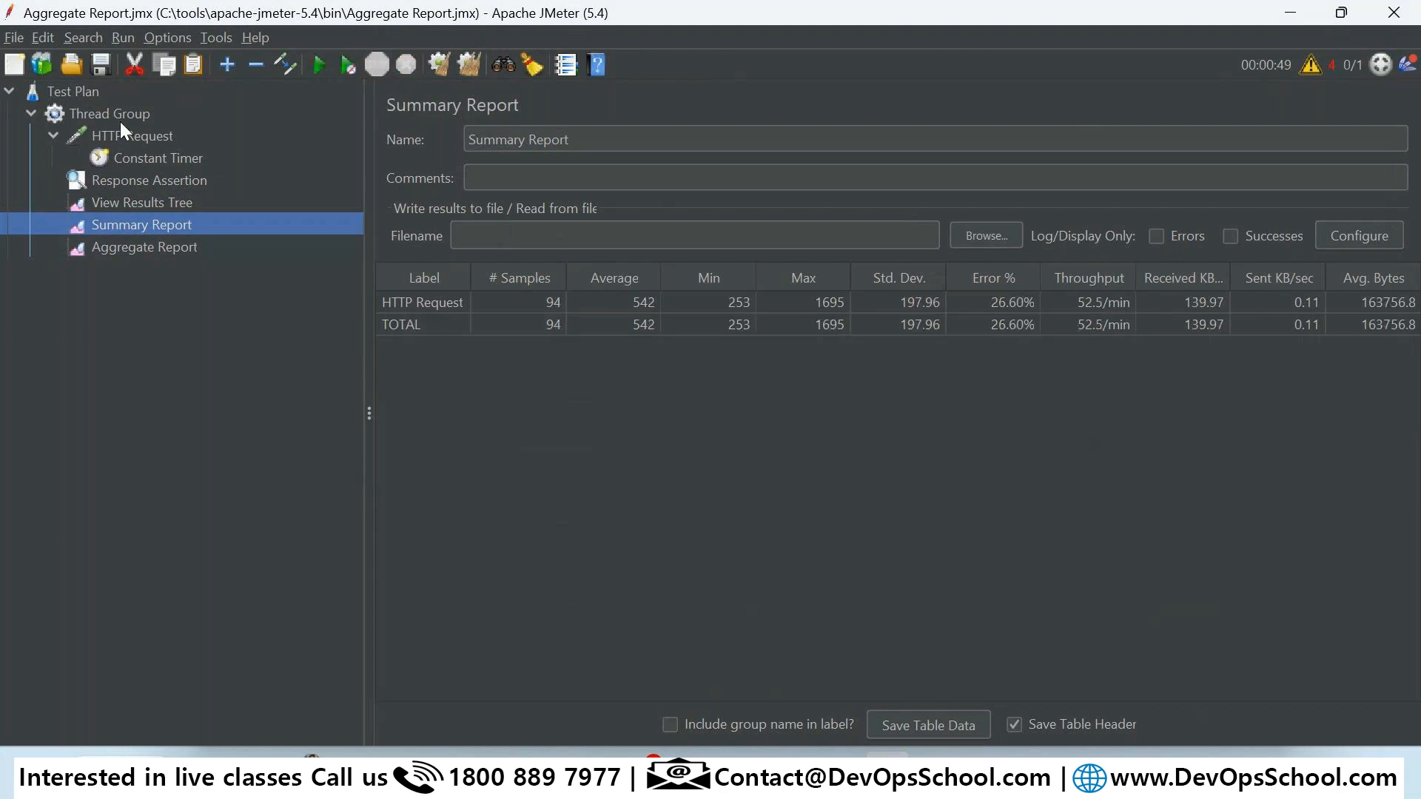
Step: Set the Thread Group's ramp-up period to 10 seconds and save the test plan
{"action": "left_click", "coordinate": [120, 119]}
{"action": "left_click", "coordinate": [619, 361]}
{"action": "type", "text": "10"}
{"action": "left_click_drag", "start_coordinate": [599, 356], "coordinate": [549, 363]}
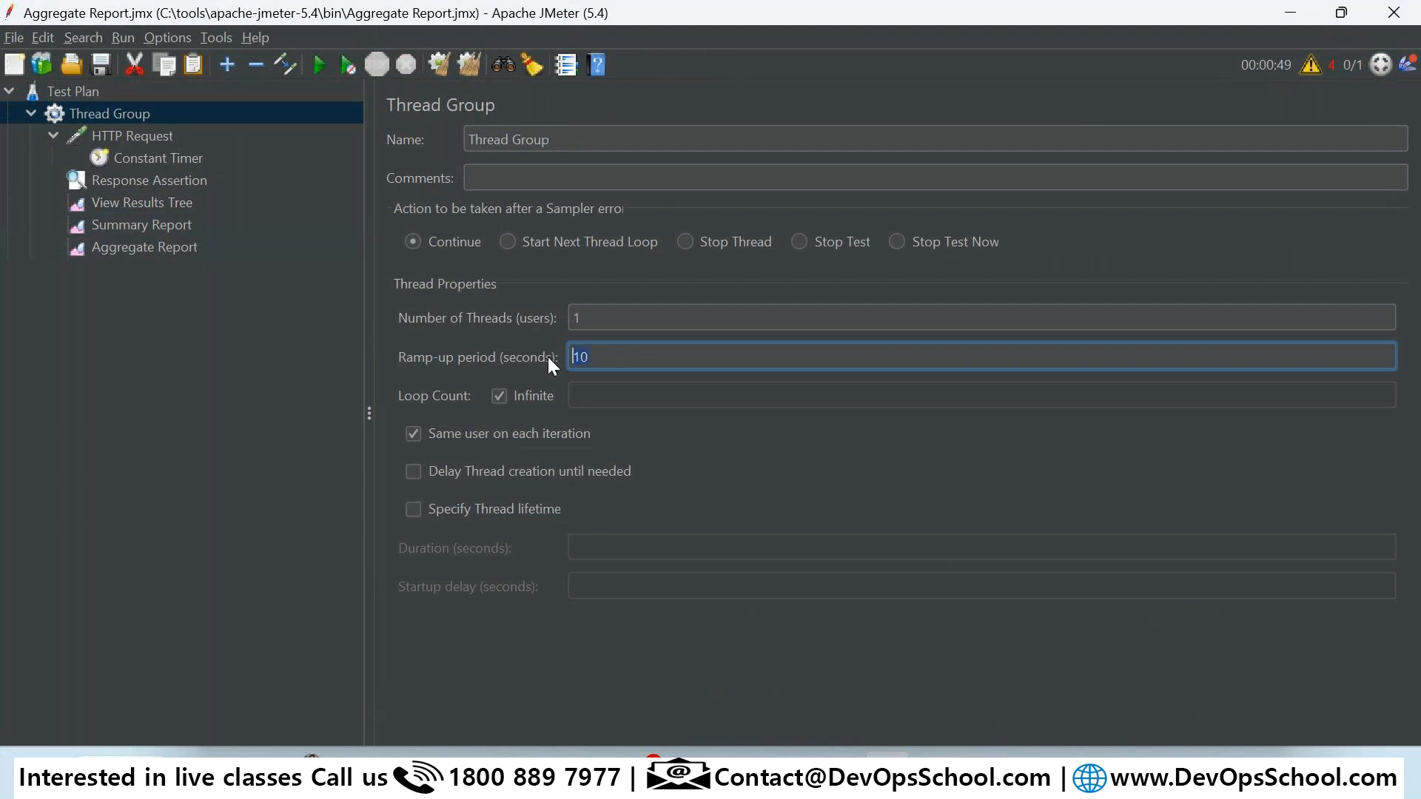
{"action": "left_click", "coordinate": [101, 66]}
Step: Start the test with the new ramp-up period and clear the earlier results from the View Results Tree
{"action": "left_click", "coordinate": [320, 66]}
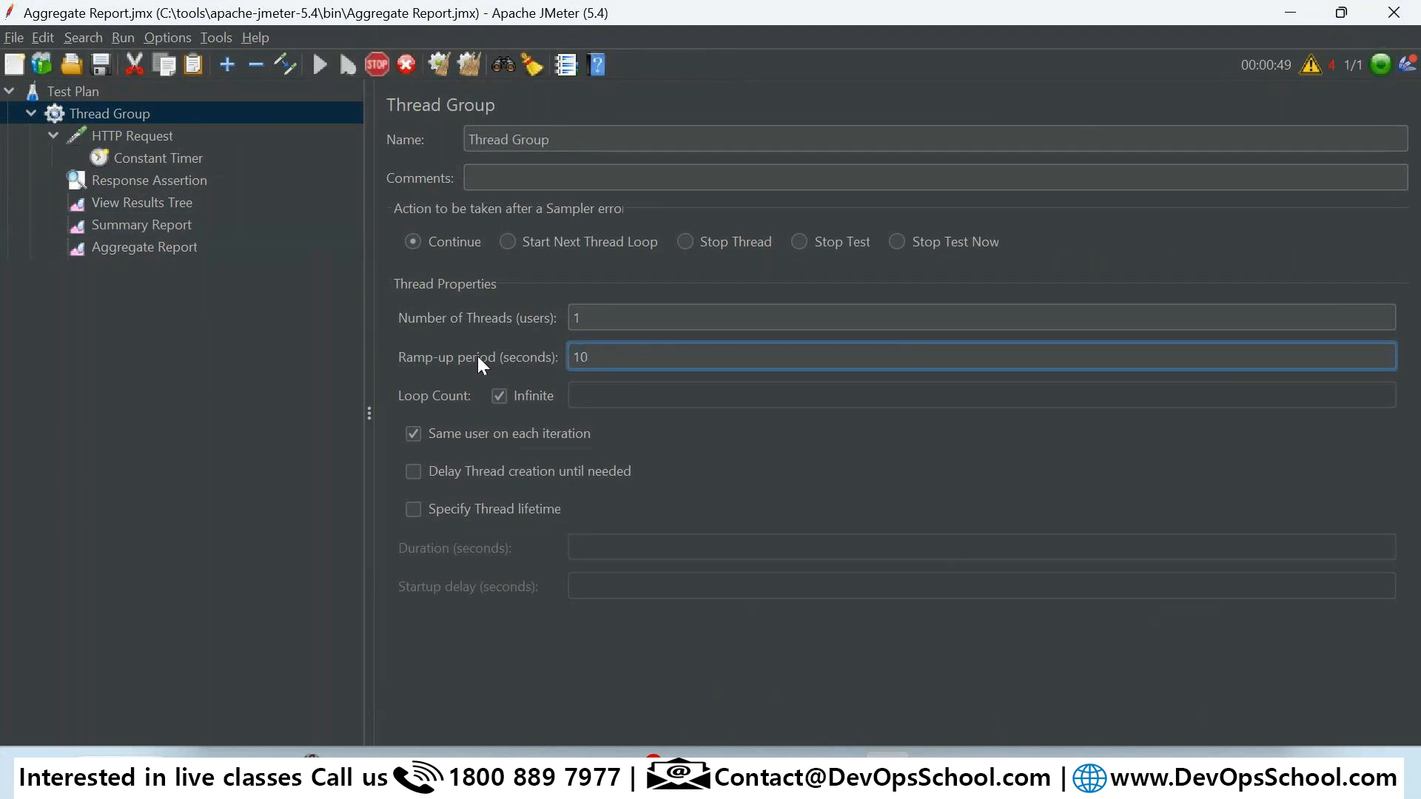
{"action": "left_click", "coordinate": [172, 208]}
{"action": "right_click", "coordinate": [189, 208]}
{"action": "key", "text": "Escape"}
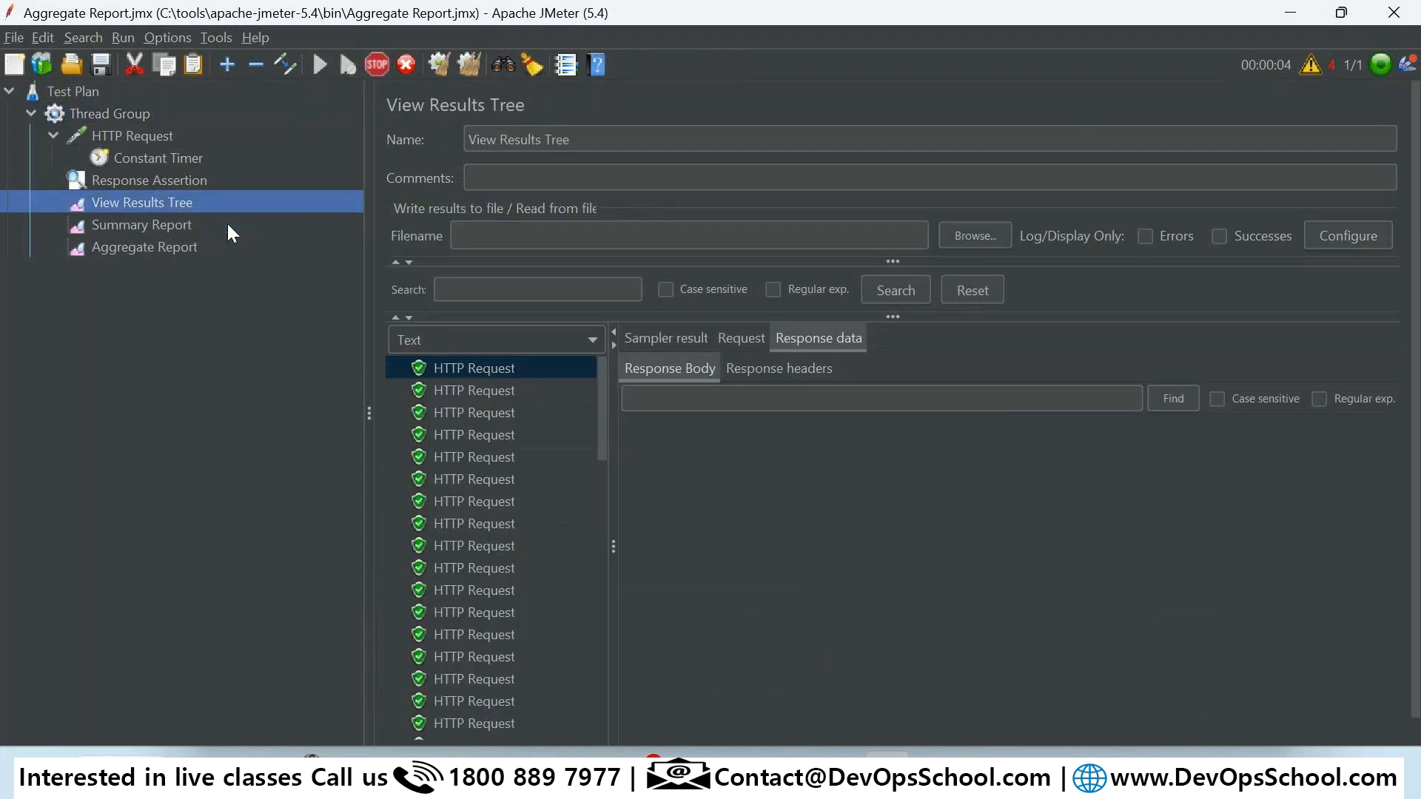
{"action": "key", "text": "ctrl+e"}
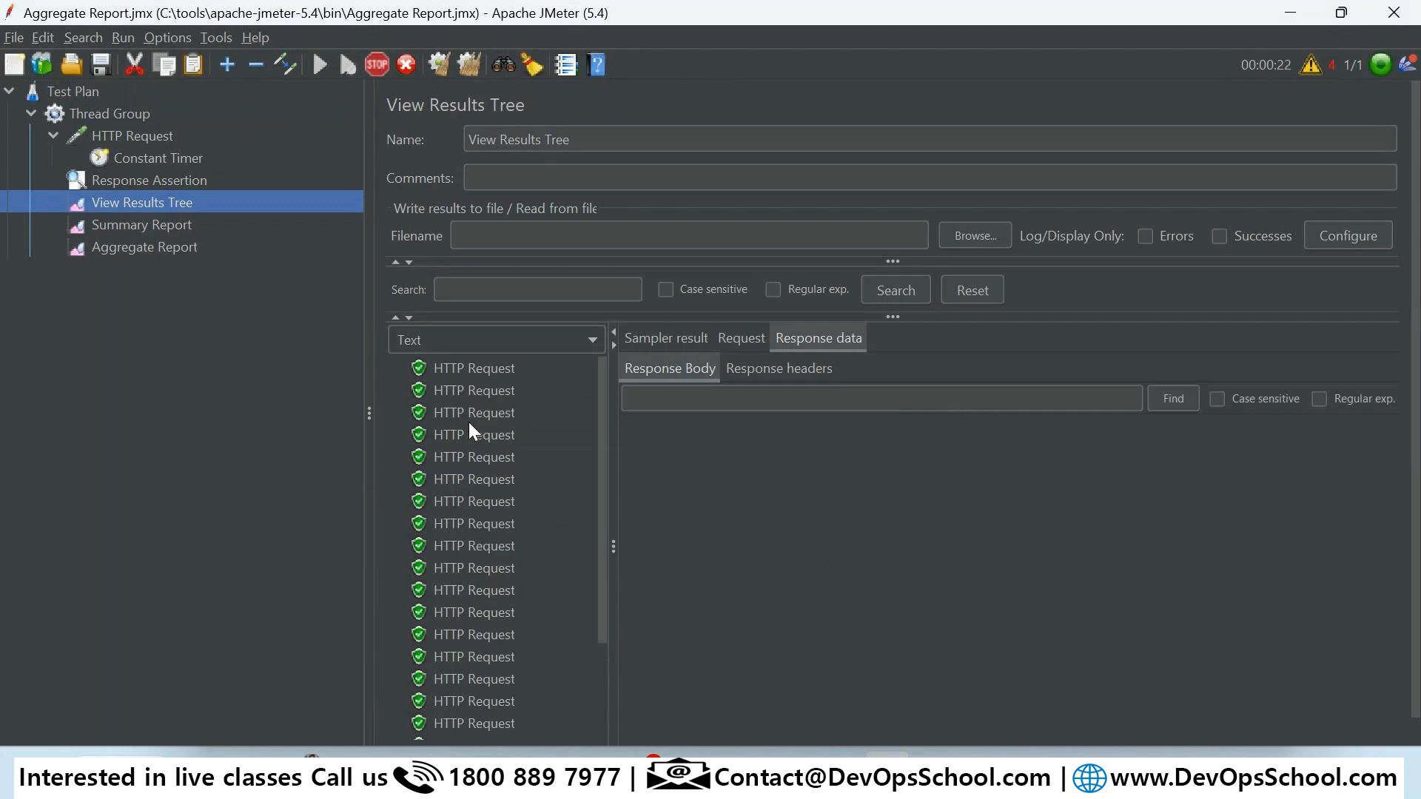
Step: Review the response times, error rate and throughput of the running test in the Aggregate Report
{"action": "left_click", "coordinate": [135, 247]}
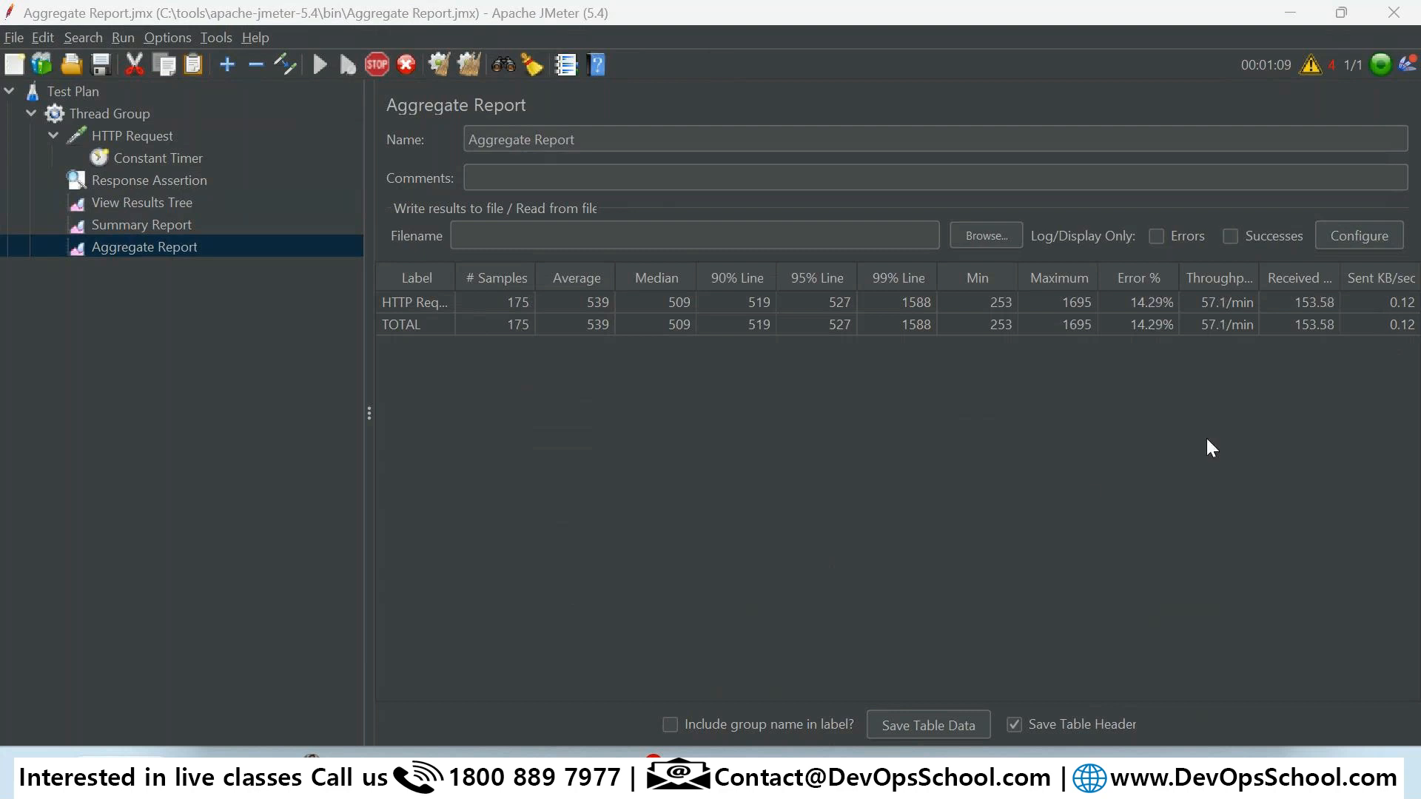
{"action": "left_click", "coordinate": [1085, 481]}
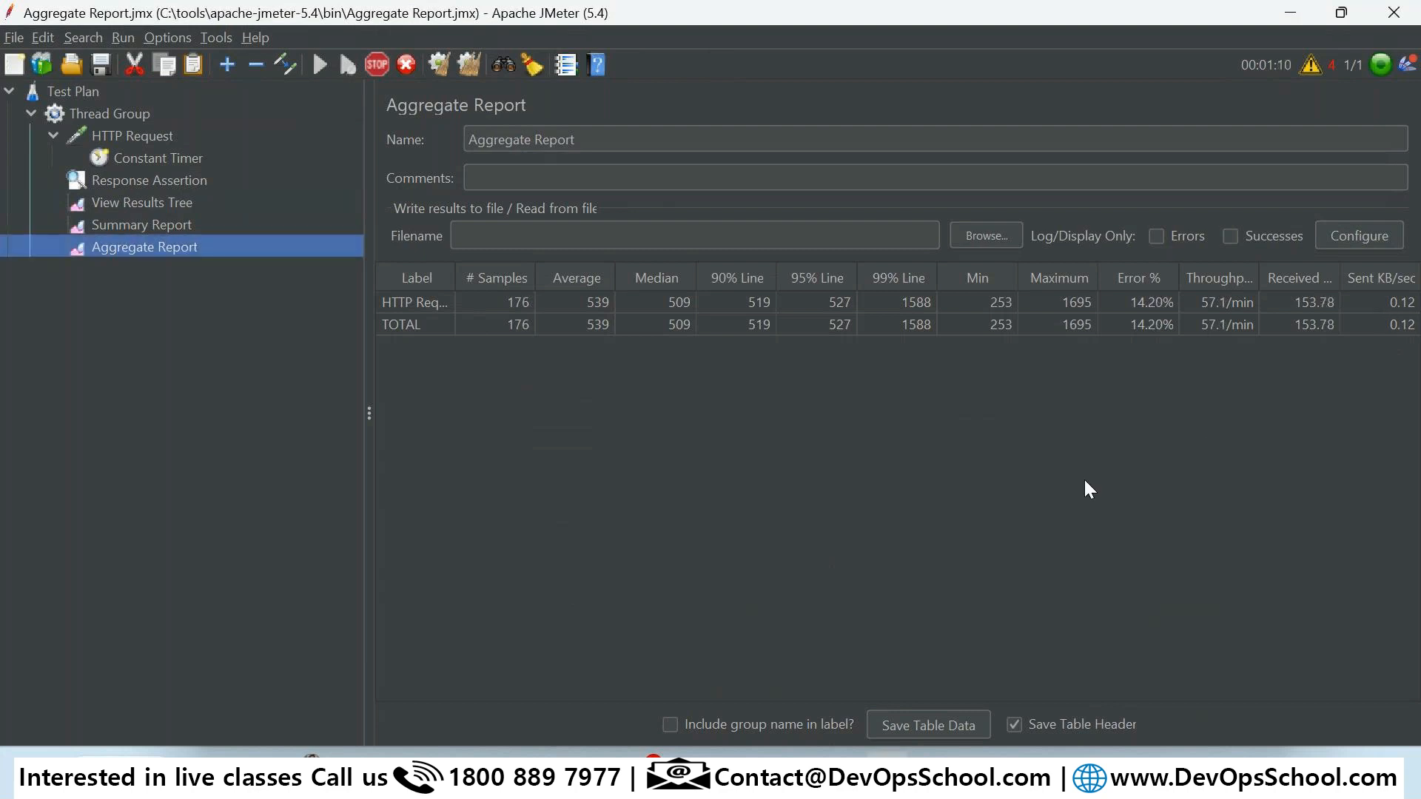